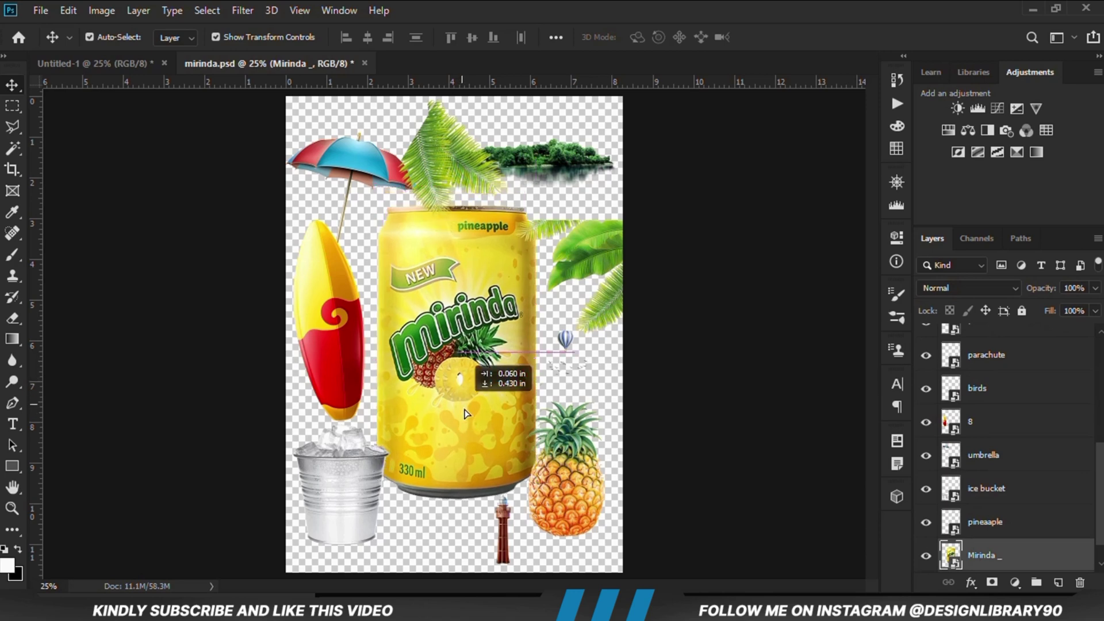
# Copy the can, surfboard, pineapple and ice bucket layers together from mirinda.psd into the Untitled-1 poster
pyautogui.click(568, 497)
pyautogui.keyDown('shift'); pyautogui.click(568, 502); pyautogui.keyUp('shift')
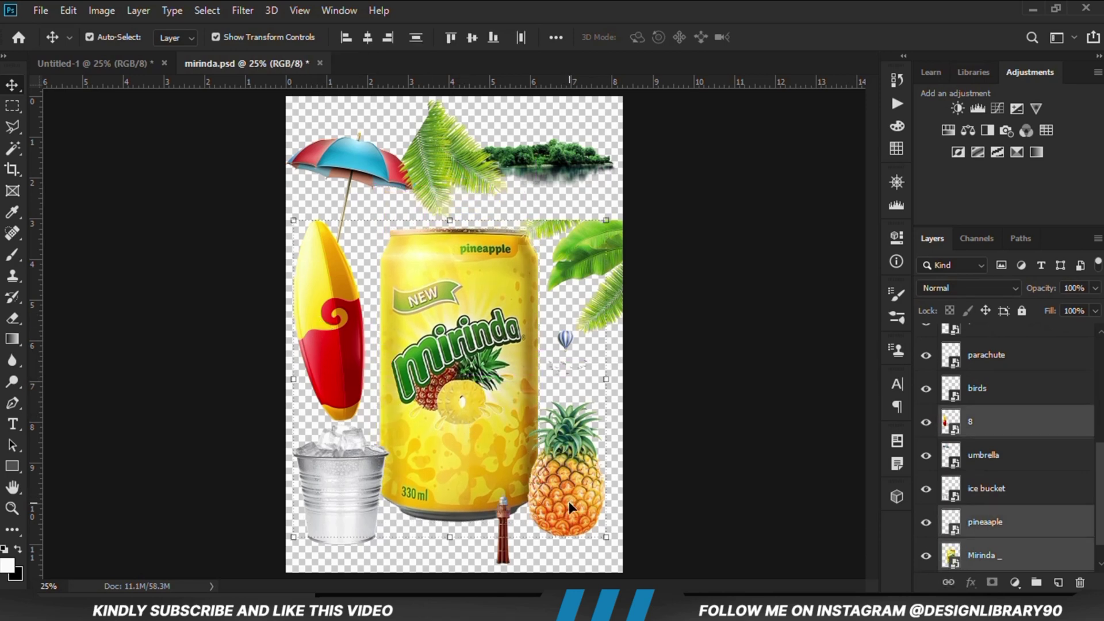
pyautogui.keyDown('shift'); pyautogui.click(348, 488); pyautogui.keyUp('shift')
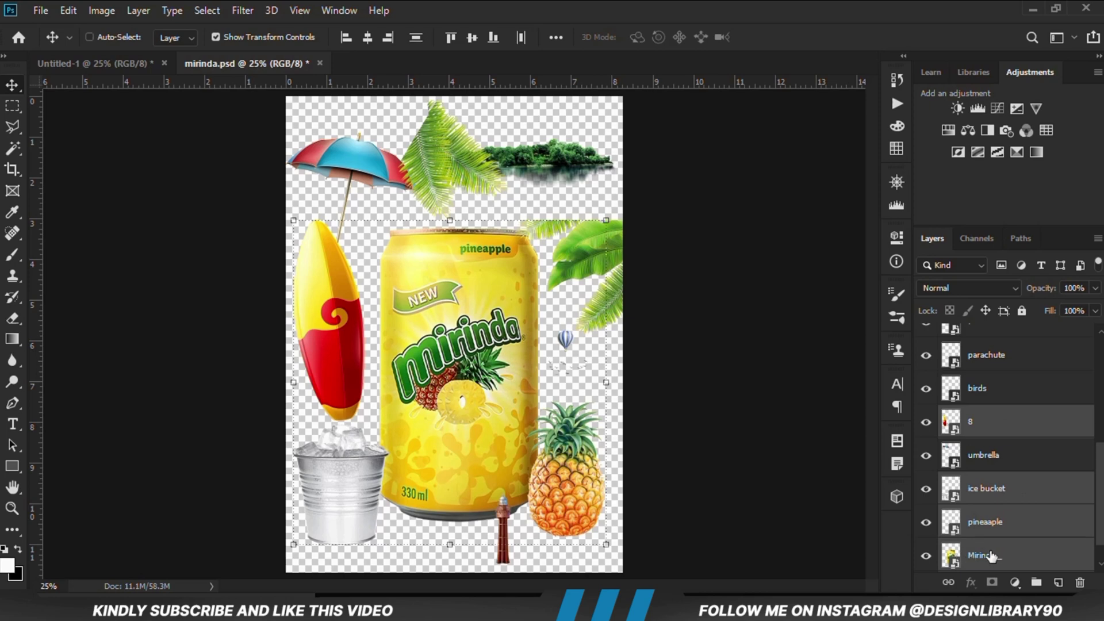
pyautogui.click(107, 67)
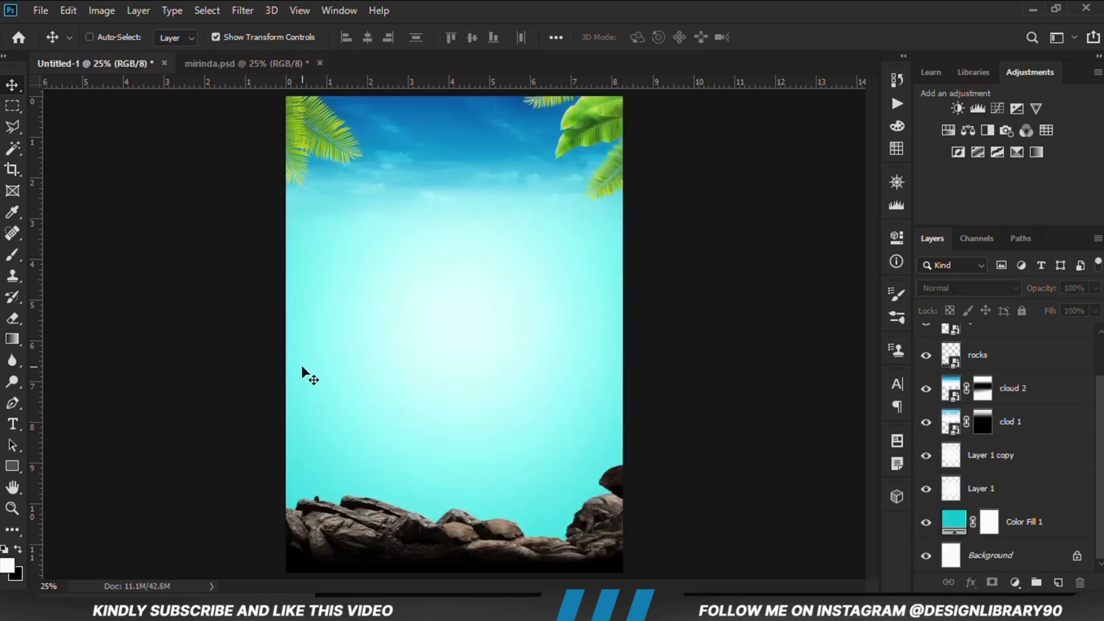
pyautogui.moveTo(302, 366); pyautogui.dragTo(380, 363)
pyautogui.click(746, 406)
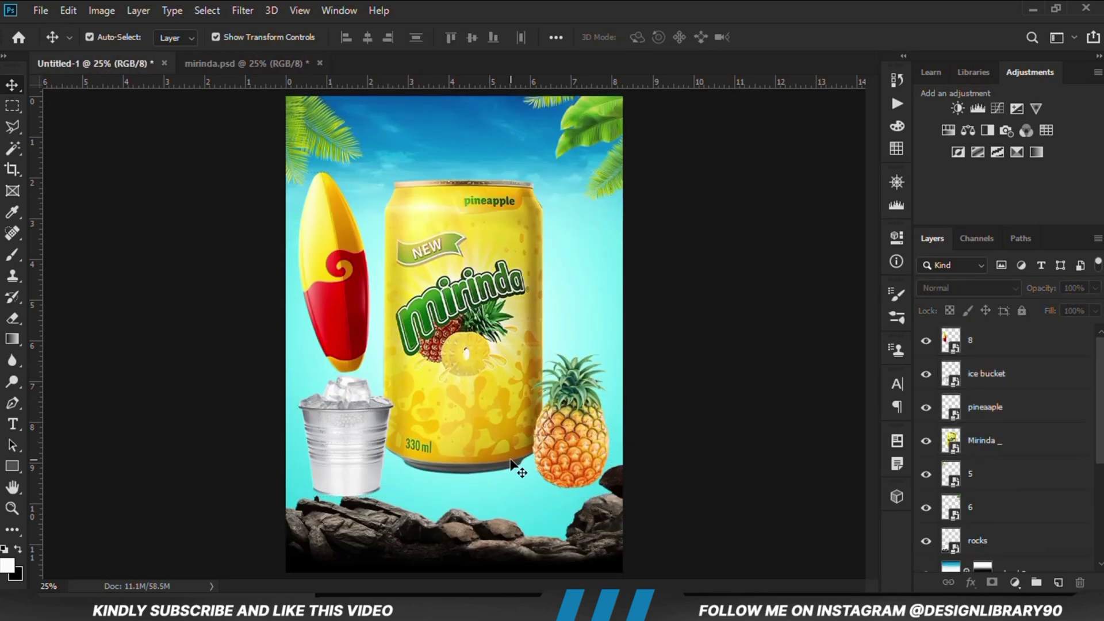
# Move the pineapple to the poster's left edge and the ice bucket onto the rocks at the can's lower right
pyautogui.moveTo(564, 459); pyautogui.dragTo(302, 399)
pyautogui.moveTo(343, 467); pyautogui.dragTo(544, 515)
pyautogui.press('Up')
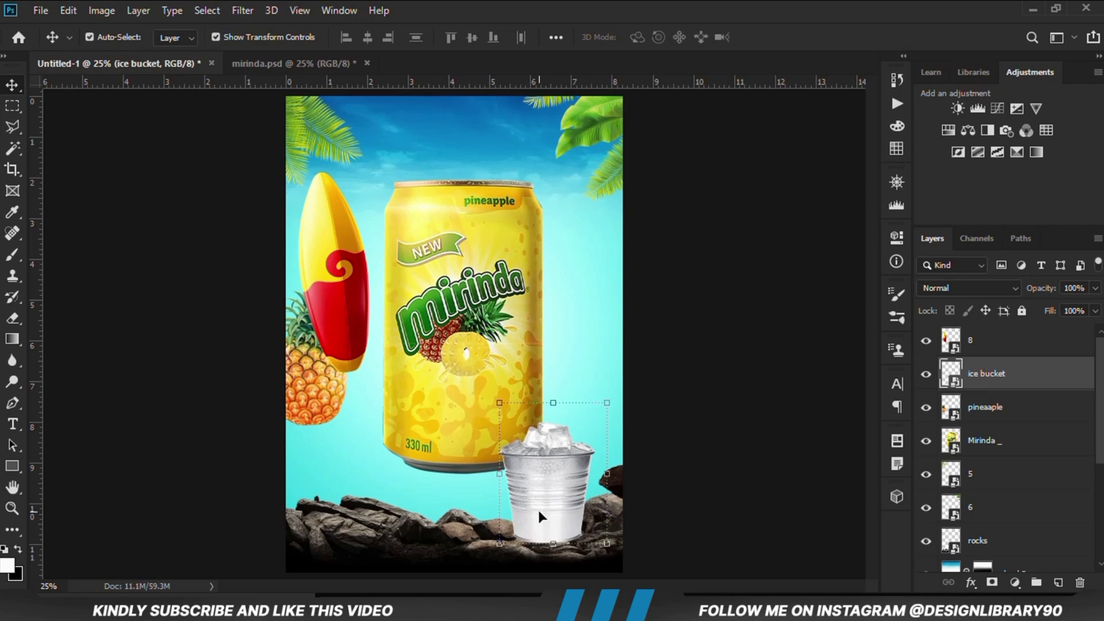
# Lower the Mirinda can onto the middle of the rocks and shift the ice bucket slightly left against it
pyautogui.click(678, 476)
pyautogui.moveTo(463, 378); pyautogui.dragTo(446, 424)
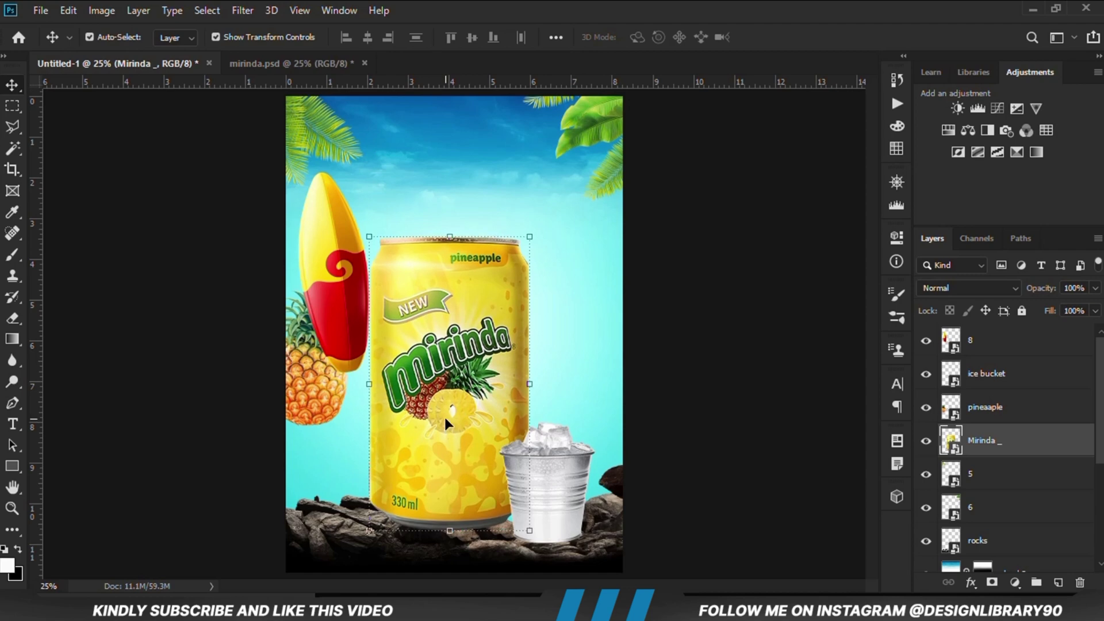
pyautogui.click(554, 510)
pyautogui.moveTo(547, 510); pyautogui.dragTo(539, 511)
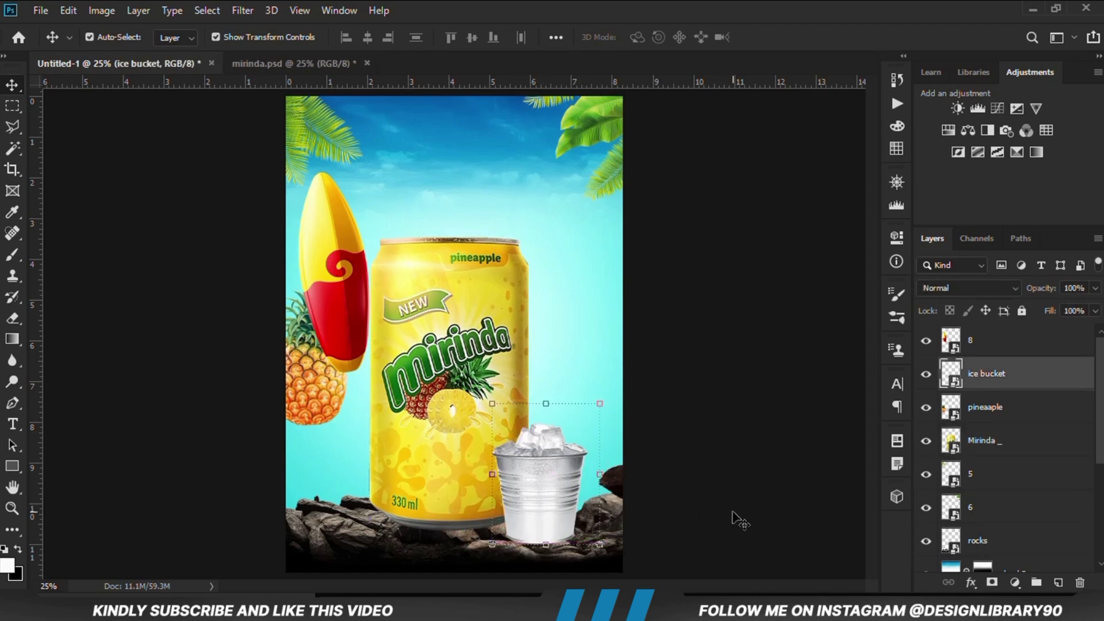
# Stand the surfboard beside the can's left edge and put its layer 8 beneath the Mirinda _ layer
pyautogui.moveTo(355, 345); pyautogui.dragTo(385, 488)
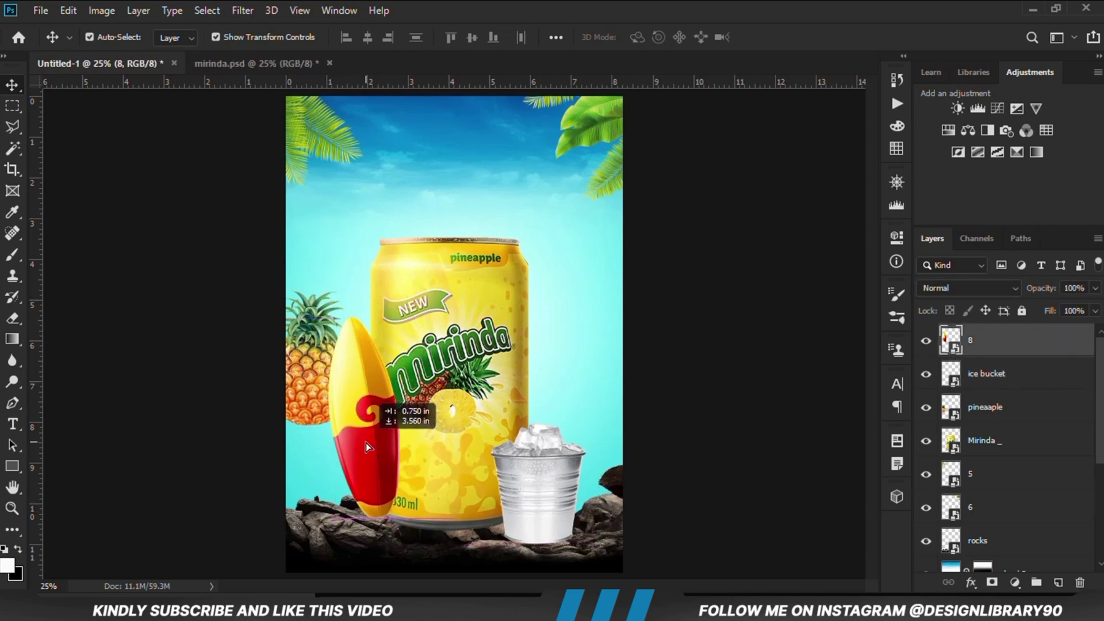
pyautogui.moveTo(1000, 345); pyautogui.dragTo(986, 455)
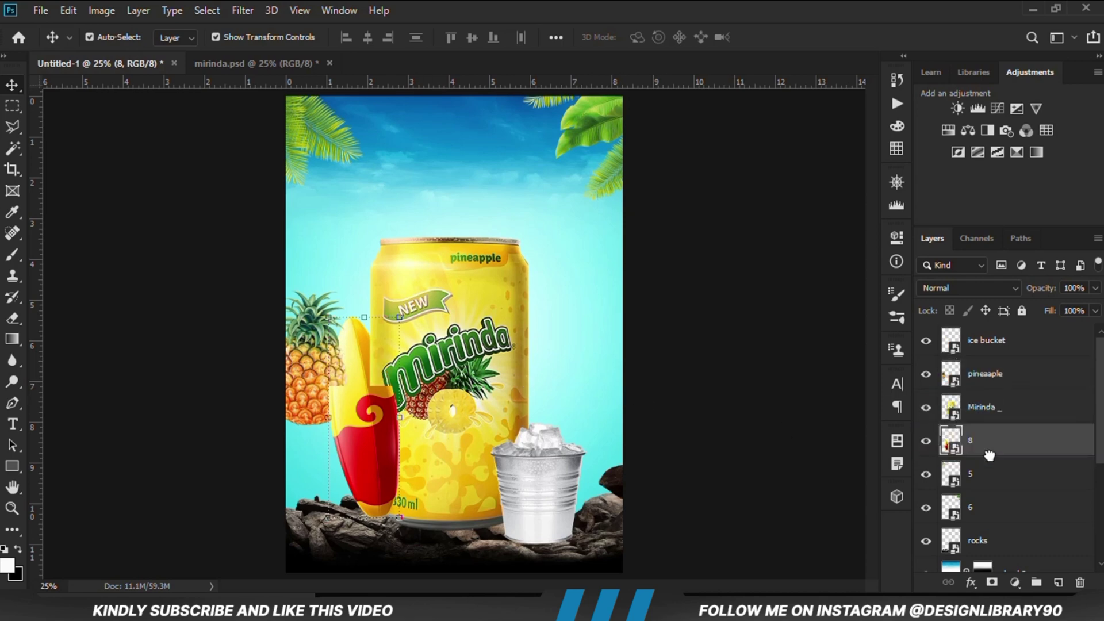
pyautogui.moveTo(351, 461); pyautogui.dragTo(348, 451)
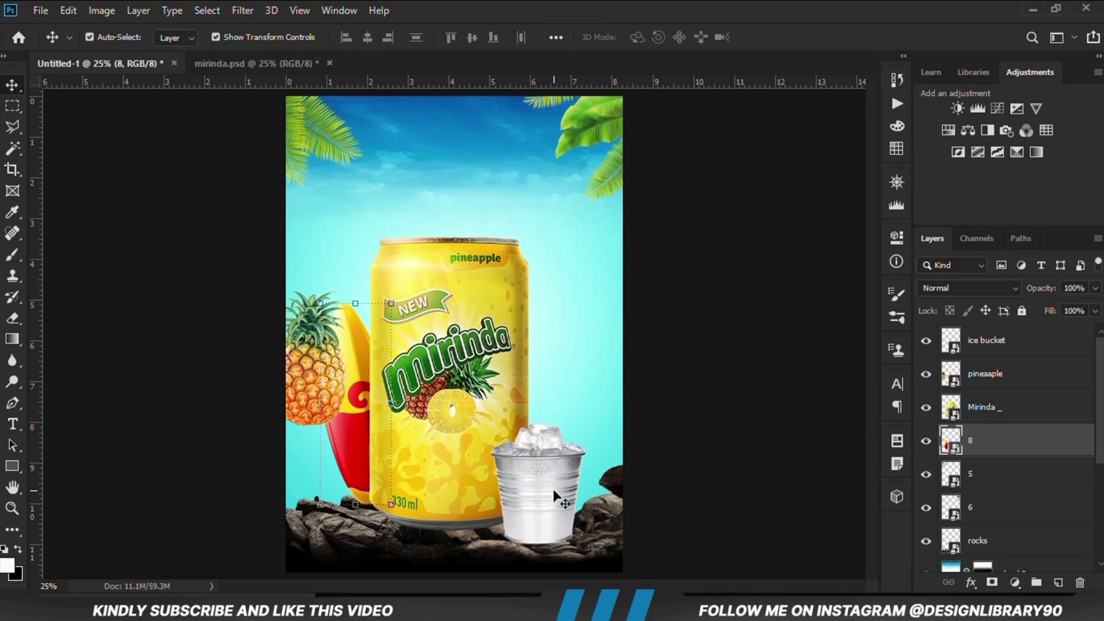
# Shift the can, surfboard and ice bucket together slightly to the right, leaving the pineapple layer out
pyautogui.keyDown('ctrl'); pyautogui.click(1005, 420); pyautogui.keyUp('ctrl')
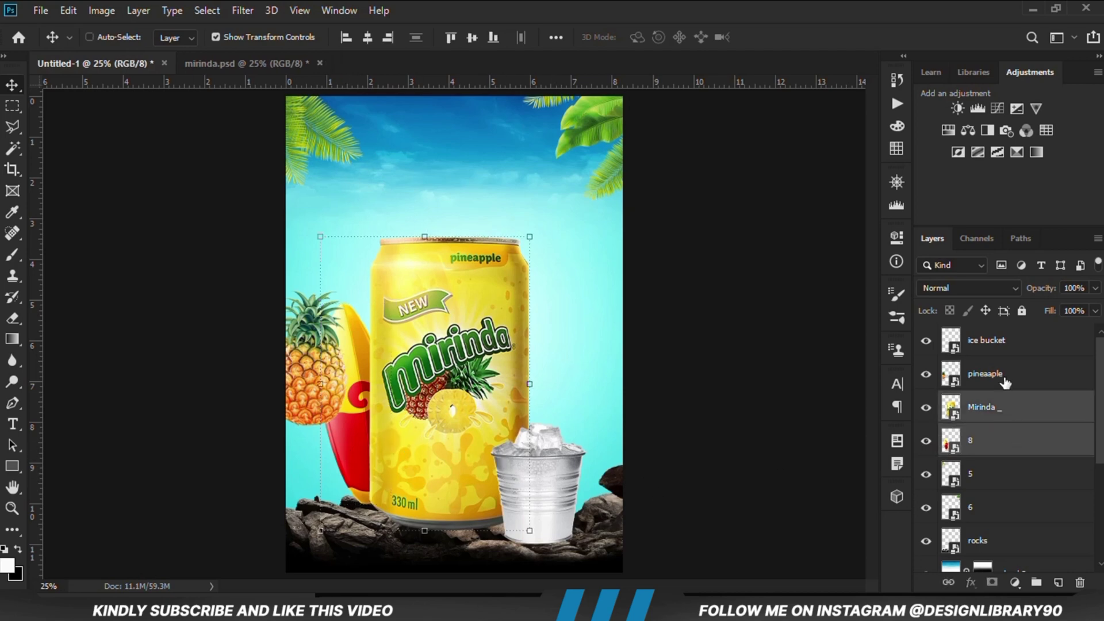
pyautogui.keyDown('ctrl'); pyautogui.click(1003, 380); pyautogui.keyUp('ctrl')
pyautogui.keyDown('ctrl'); pyautogui.click(1005, 380); pyautogui.keyUp('ctrl')
pyautogui.keyDown('ctrl'); pyautogui.click(1007, 359); pyautogui.keyUp('ctrl')
pyautogui.moveTo(642, 449); pyautogui.dragTo(644, 448)
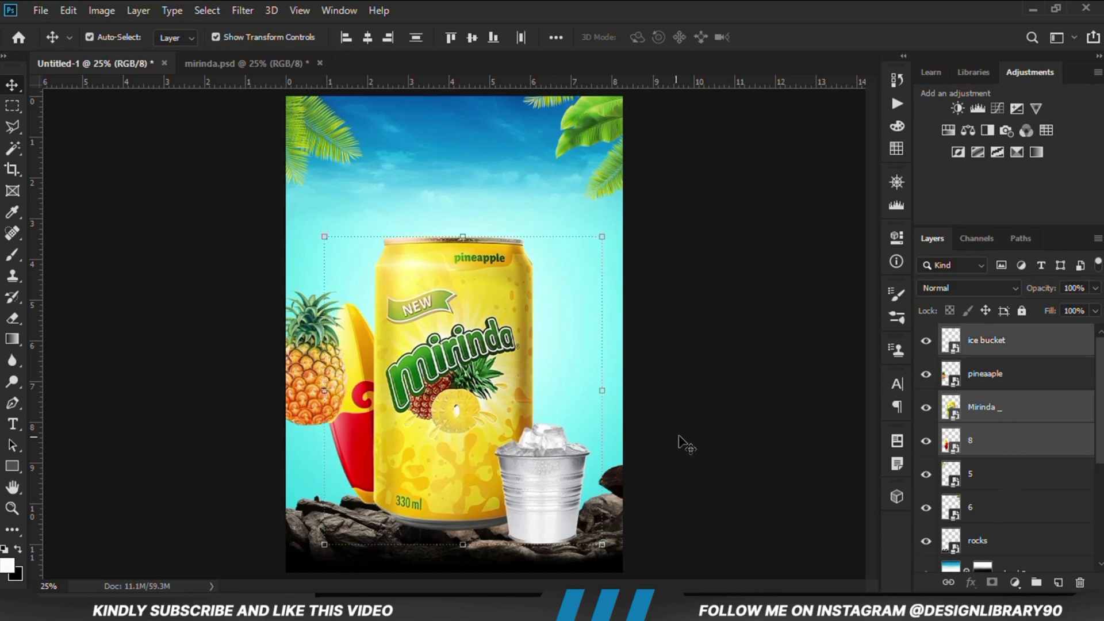
# Place the pineapple on the rocks in front of the surfboard and the can's lower left edge
pyautogui.moveTo(326, 406); pyautogui.dragTo(374, 465)
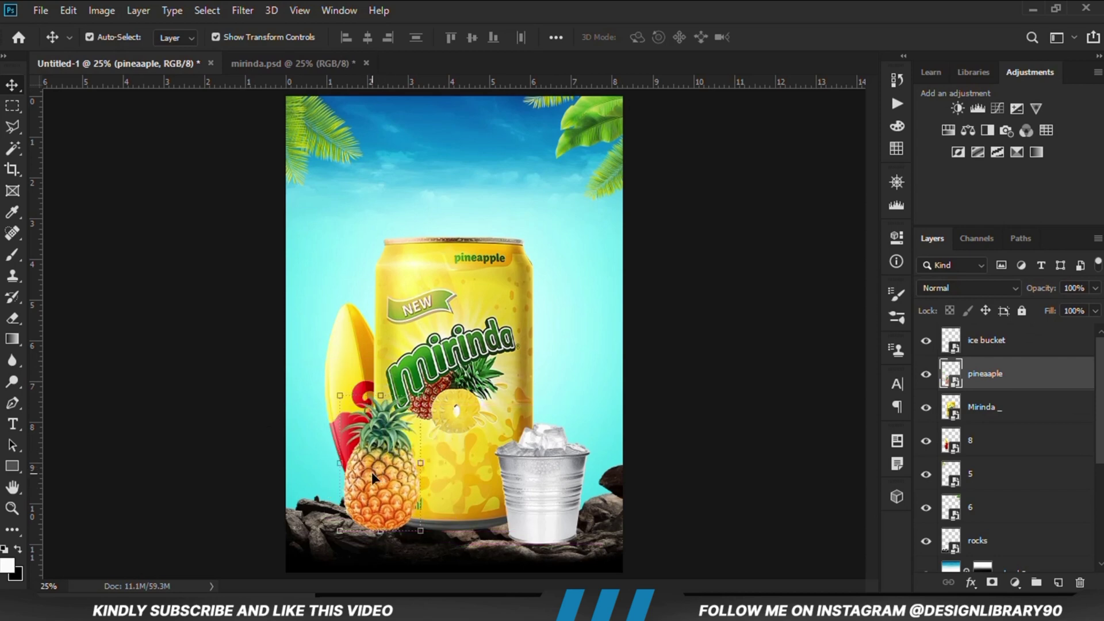
pyautogui.press('Up')
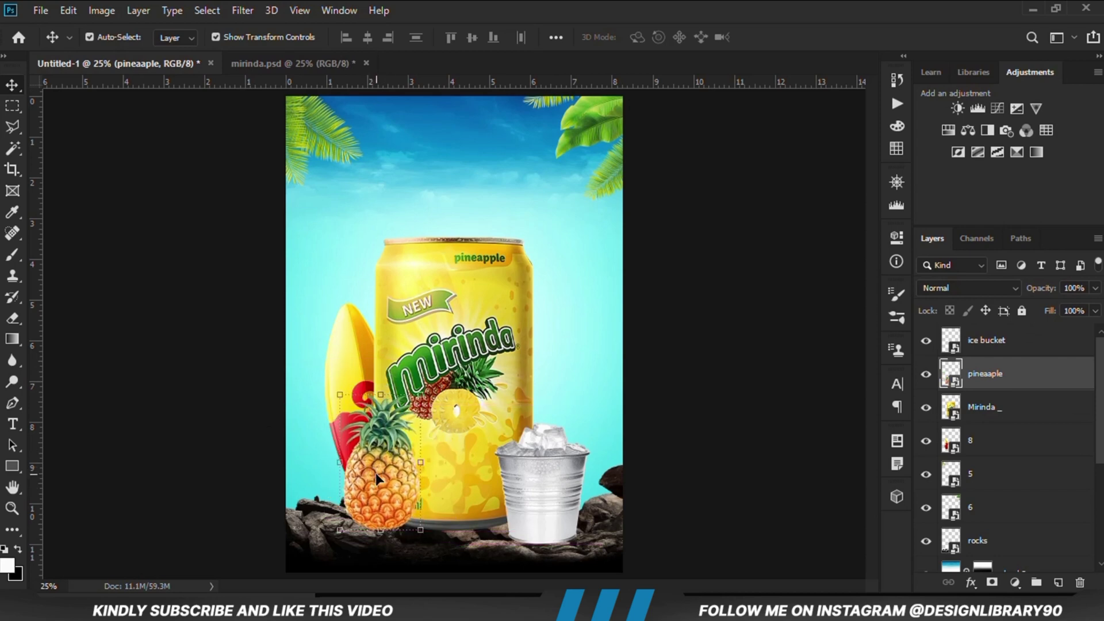
pyautogui.click(737, 444)
# Duplicate the rocks layer and move the copy to the top of the layer stack, above the ice bucket
pyautogui.click(608, 499)
pyautogui.click(926, 541)
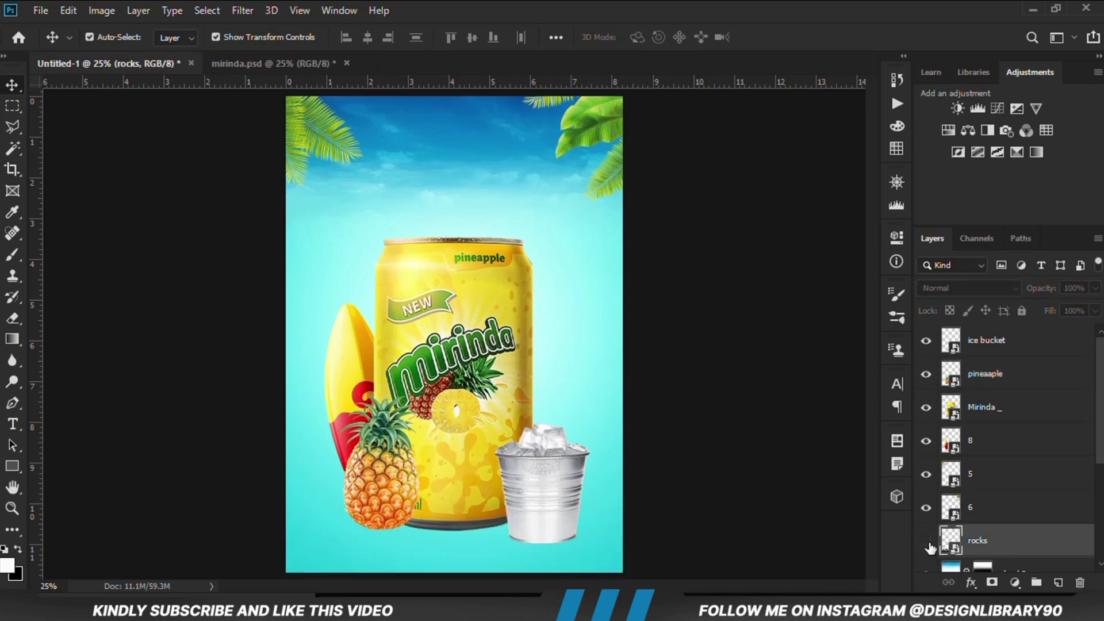
pyautogui.click(925, 541)
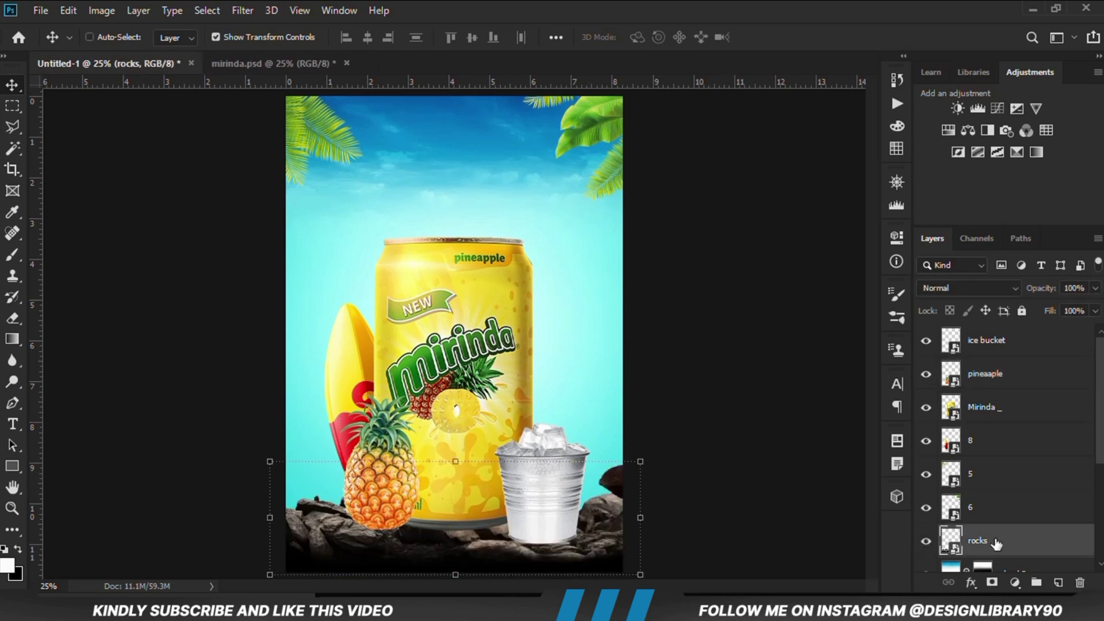
pyautogui.hotkey('ctrl', 'j')
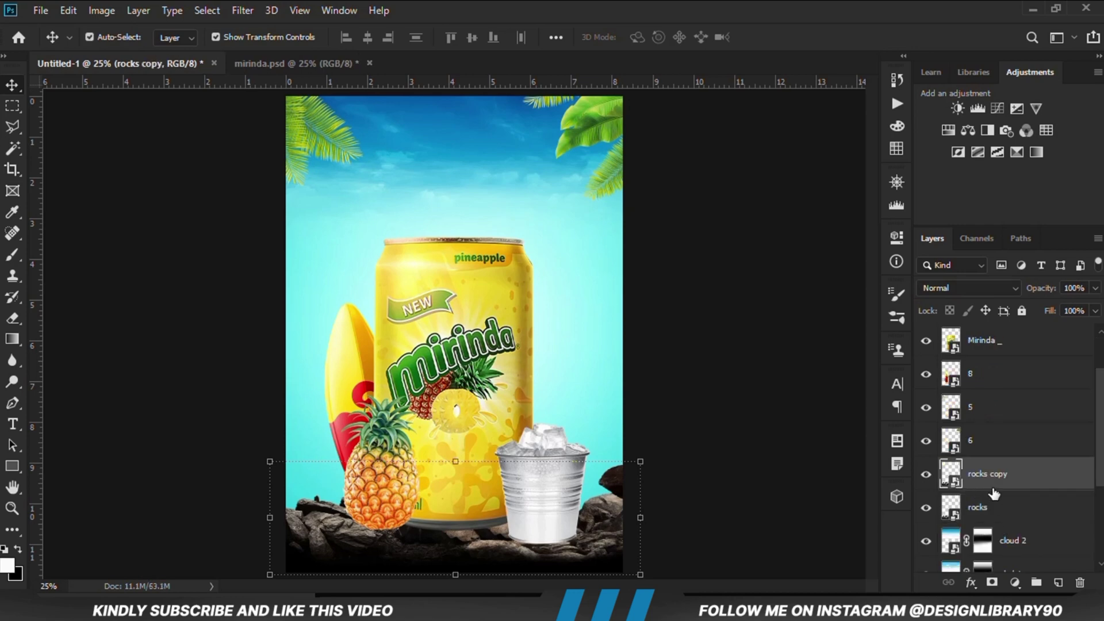
pyautogui.moveTo(1007, 480); pyautogui.dragTo(989, 333)
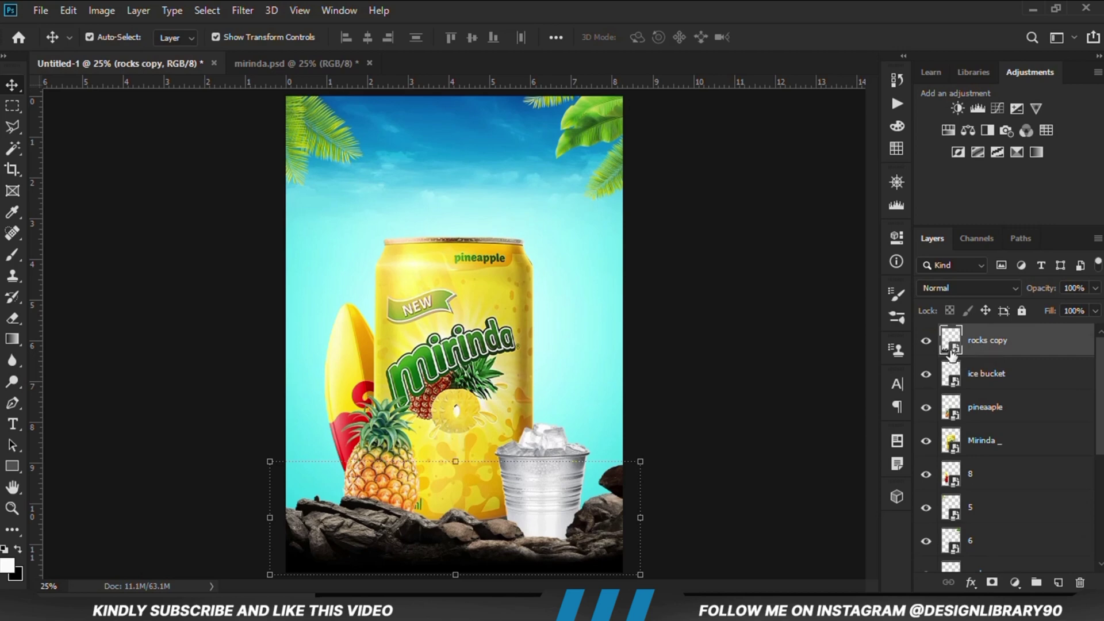
# Enlarge the foreground rocks copy to about 119.31% and shift it slightly left to cover the objects' bases
pyautogui.click(927, 342)
pyautogui.hotkey('ctrl', 't')
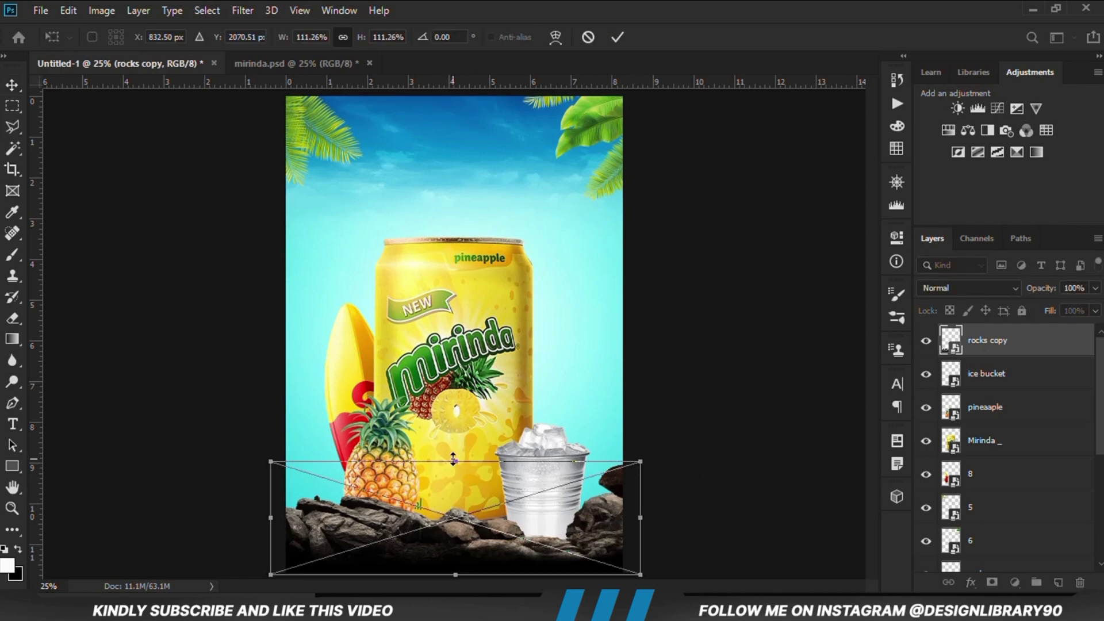
pyautogui.moveTo(456, 456); pyautogui.dragTo(455, 453)
pyautogui.press('Left')
pyautogui.press('Left')
pyautogui.press('Left')
pyautogui.press('Left')
pyautogui.press('Left')
pyautogui.press('Left')
pyautogui.press('Left')
pyautogui.press('Left')
pyautogui.press('Left')
pyautogui.press('Left')
pyautogui.press('Left')
pyautogui.press('Left')
pyautogui.press('Left')
pyautogui.press('Left')
pyautogui.press('Left')
pyautogui.press('Left')
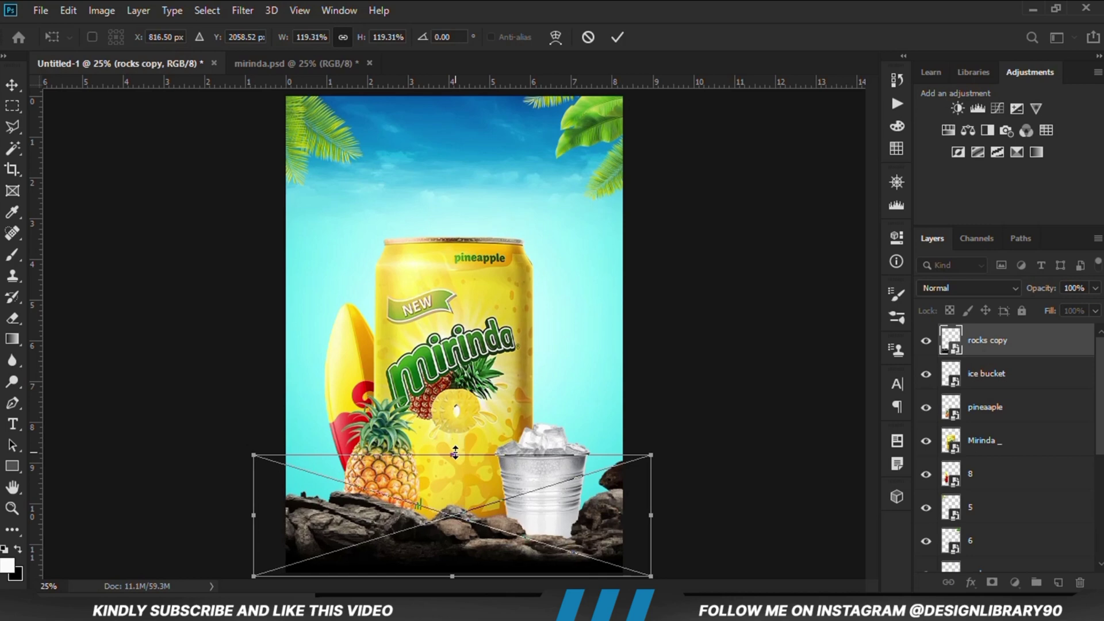
pyautogui.press('Return')
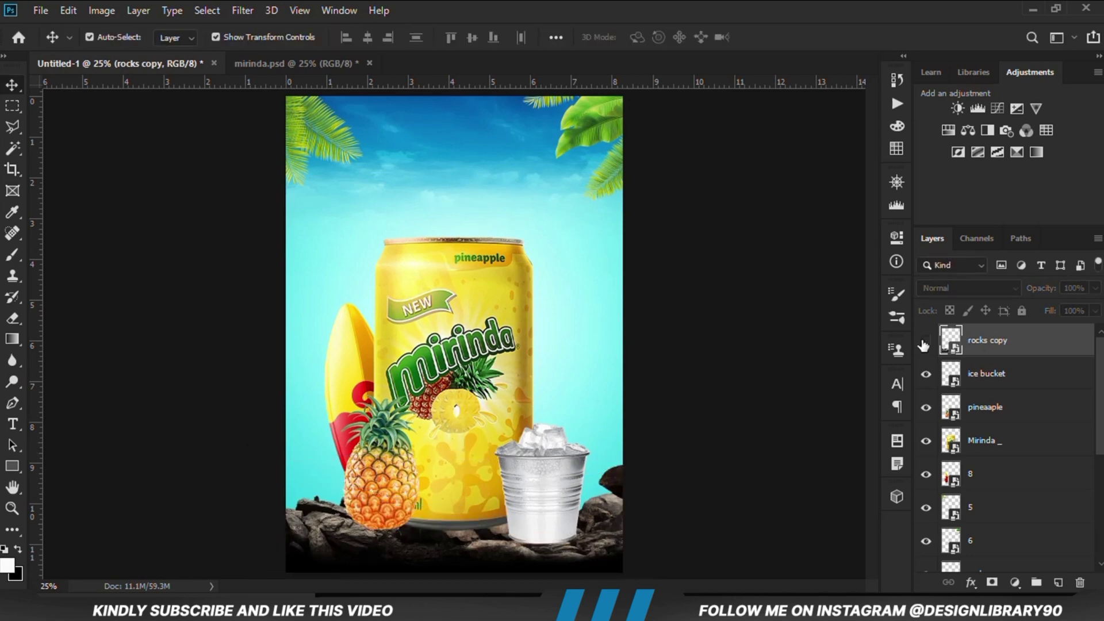
pyautogui.click(924, 342)
pyautogui.click(739, 374)
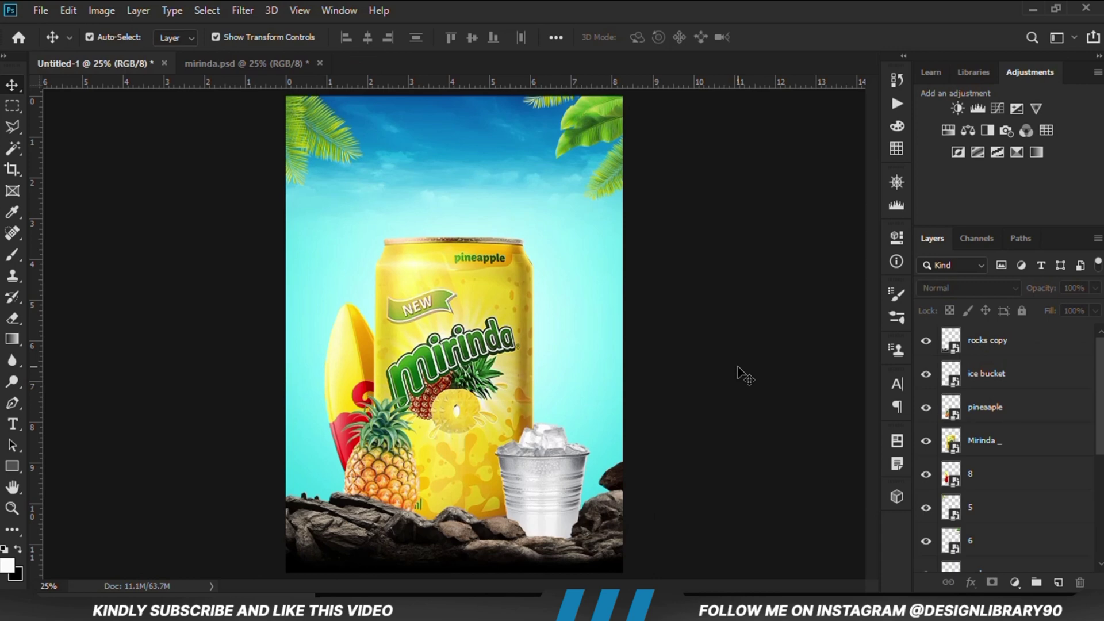
# Move the Mirinda can down slightly behind the foreground rocks
pyautogui.click(464, 434)
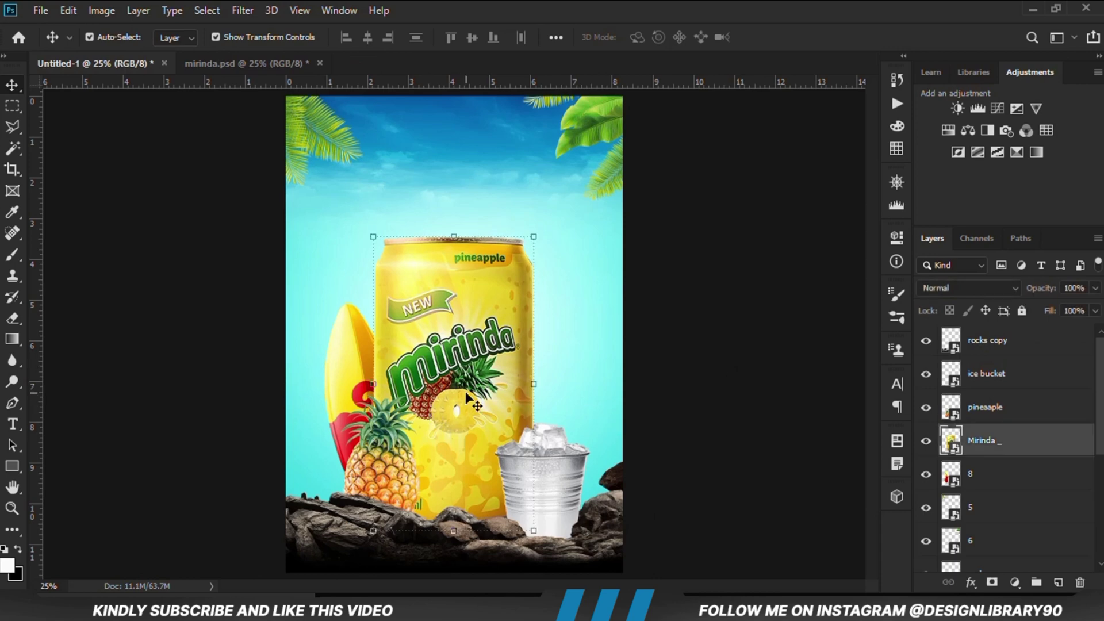
pyautogui.moveTo(465, 391); pyautogui.dragTo(464, 394)
pyautogui.click(746, 458)
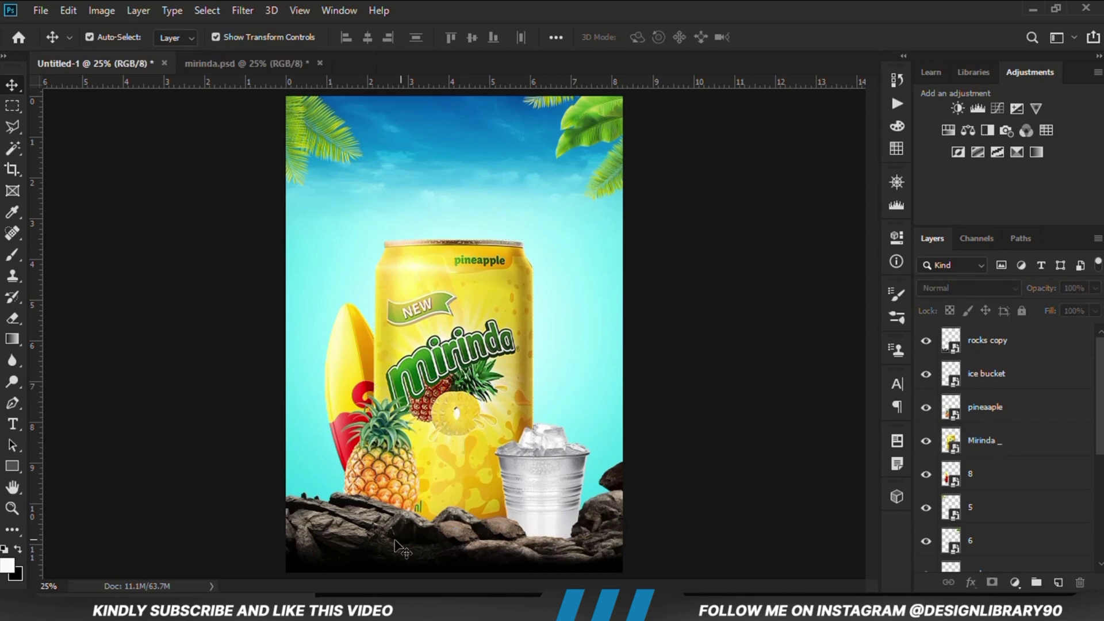
# Duplicate the original rocks layer at the back of the scene
pyautogui.click(403, 549)
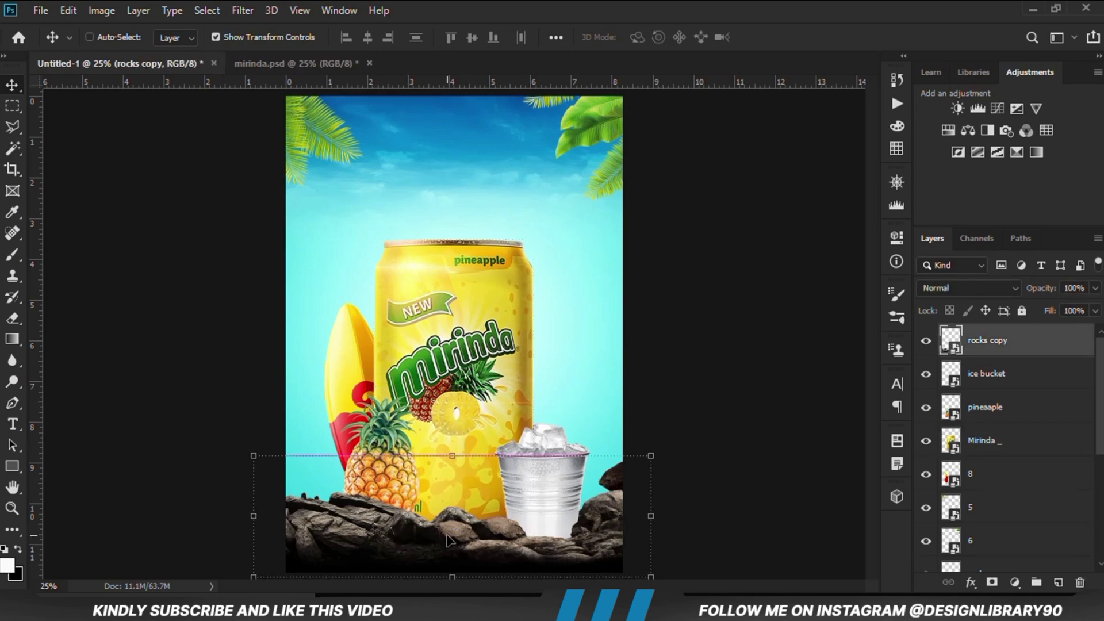
pyautogui.scroll(-1, 978, 485)
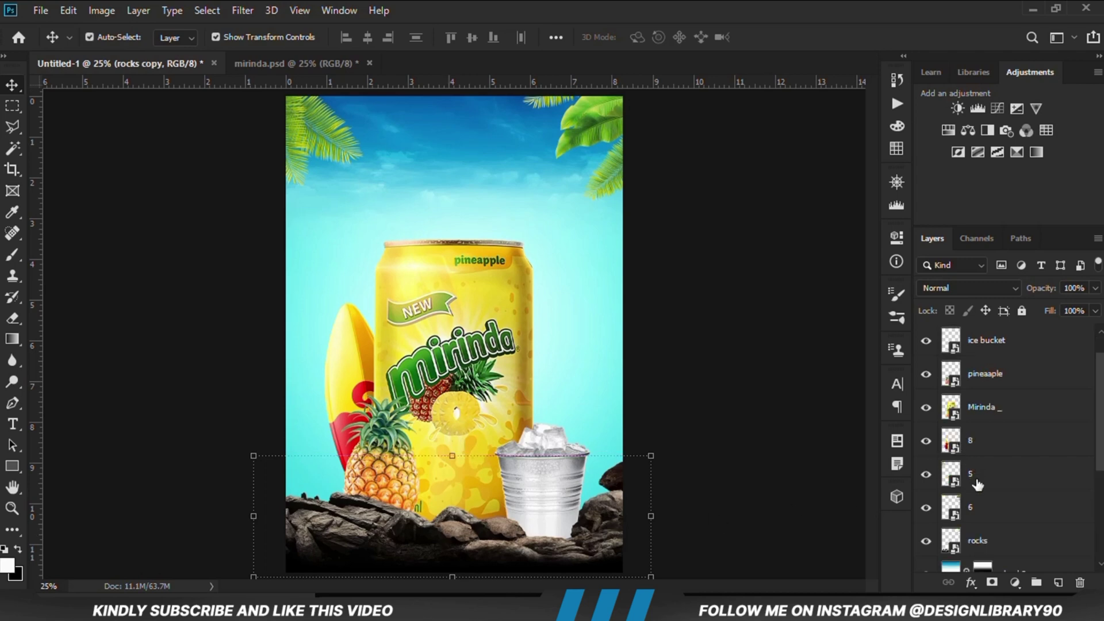
pyautogui.click(998, 548)
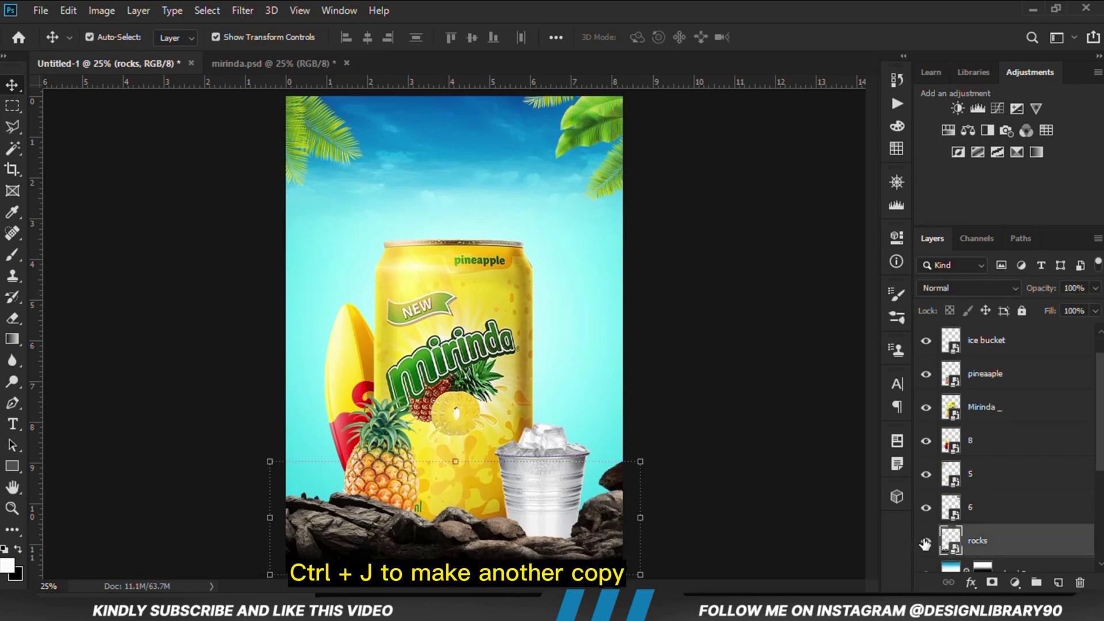
pyautogui.hotkey('ctrl', 'j')
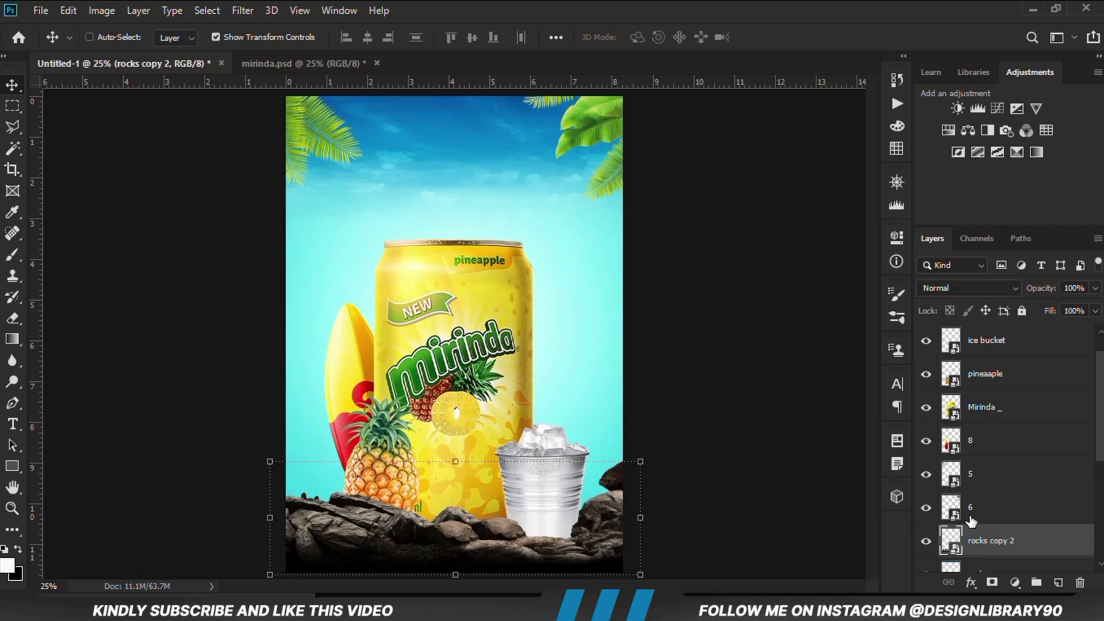
# Rotate rocks copy 2 to about -22.19° and position it so the rocks rise behind the ice bucket at the right edge
pyautogui.moveTo(655, 458); pyautogui.dragTo(705, 379)
pyautogui.moveTo(602, 482); pyautogui.dragTo(674, 451)
pyautogui.moveTo(724, 530); pyautogui.dragTo(729, 502)
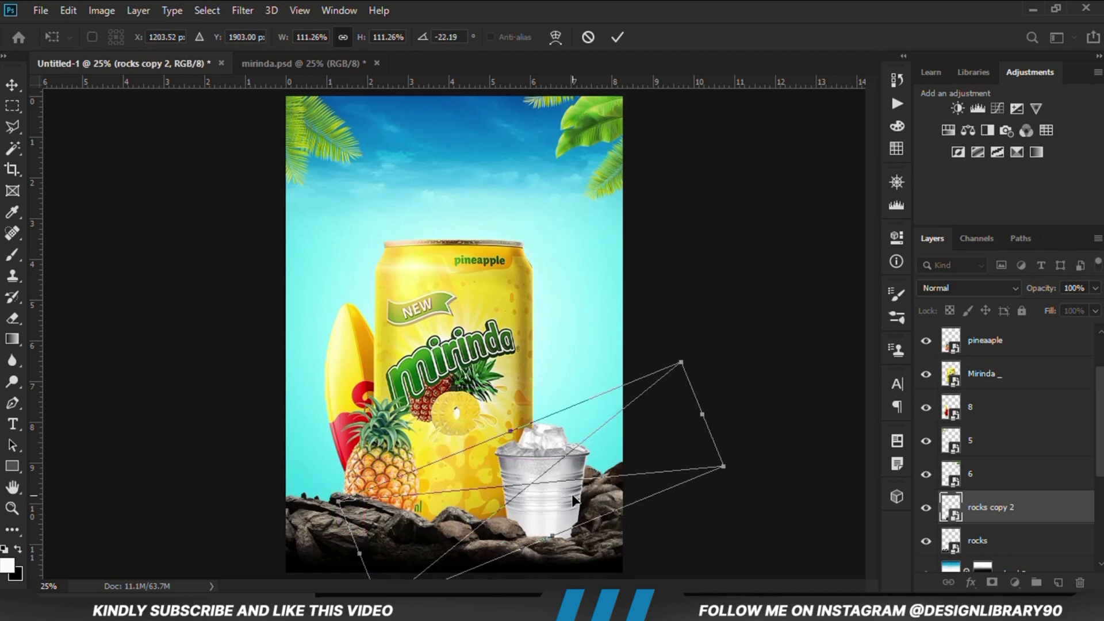
pyautogui.moveTo(573, 496); pyautogui.dragTo(555, 506)
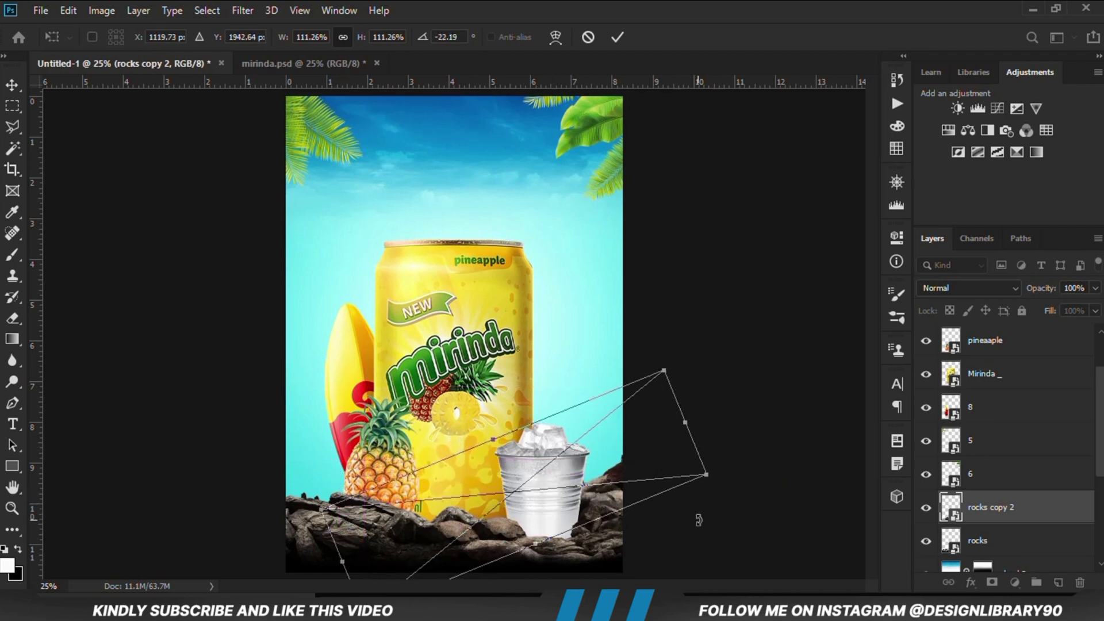
pyautogui.press('Return')
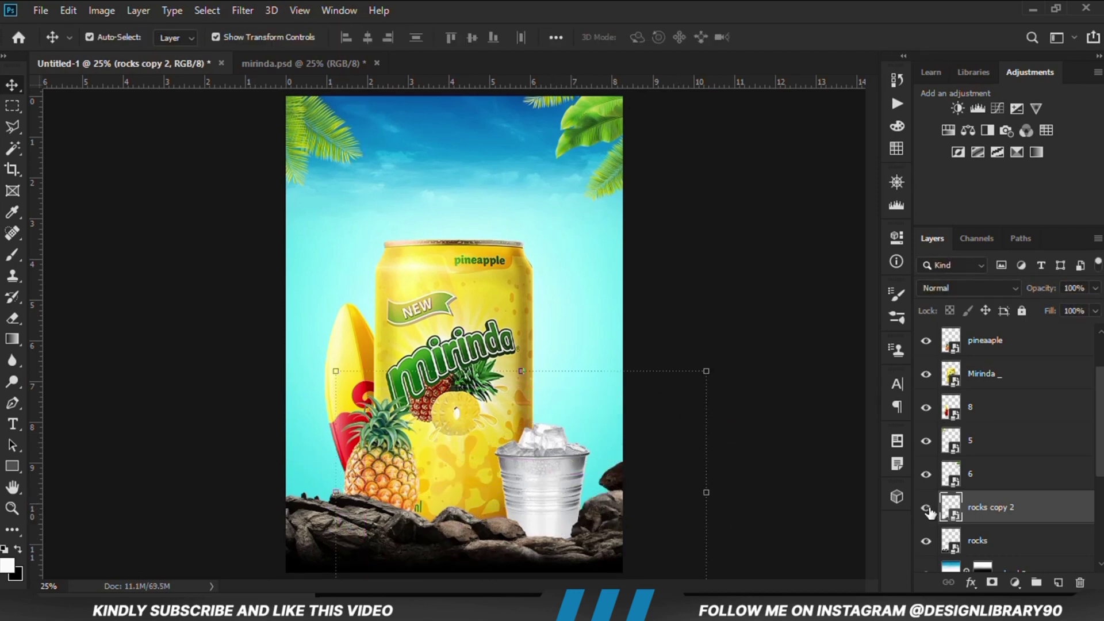
pyautogui.click(927, 508)
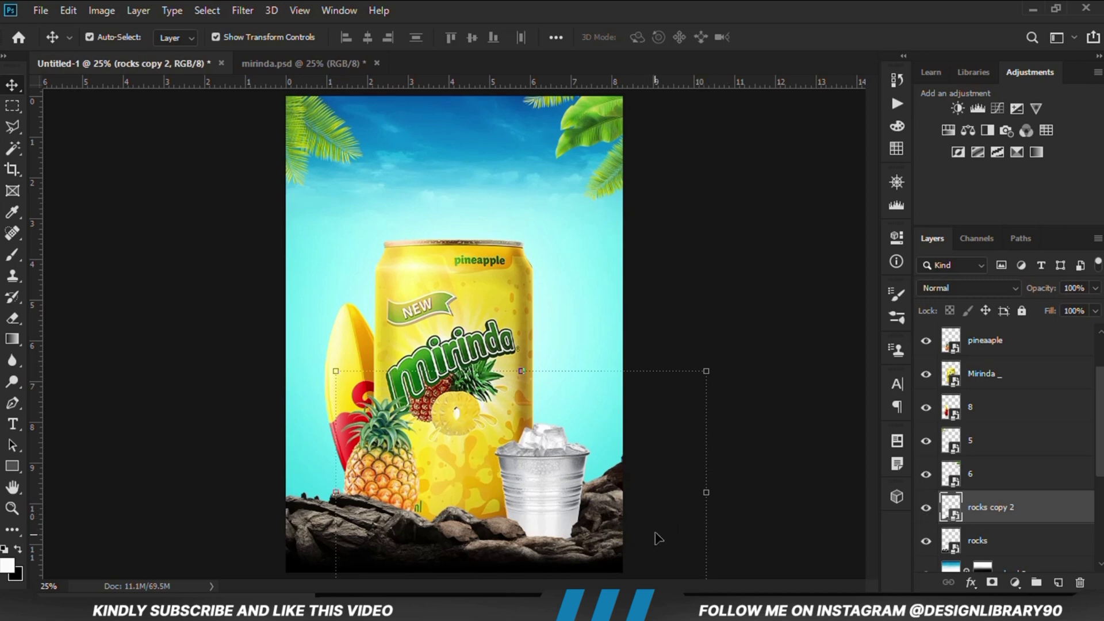
# Duplicate the rotated rocks, turn the copy to about 0.35°, and place it at the left edge behind the pineapple and surfboard
pyautogui.hotkey('ctrl', 'j')
pyautogui.hotkey('ctrl', 't')
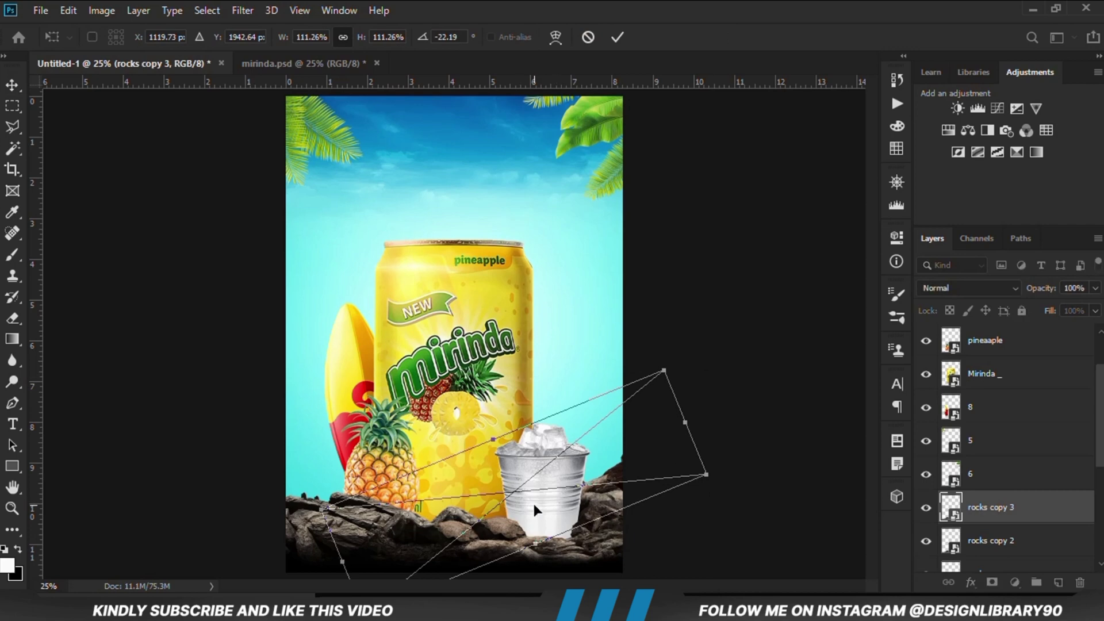
pyautogui.moveTo(533, 502); pyautogui.dragTo(370, 475)
pyautogui.moveTo(467, 444); pyautogui.dragTo(477, 522)
pyautogui.moveTo(265, 492); pyautogui.dragTo(298, 491)
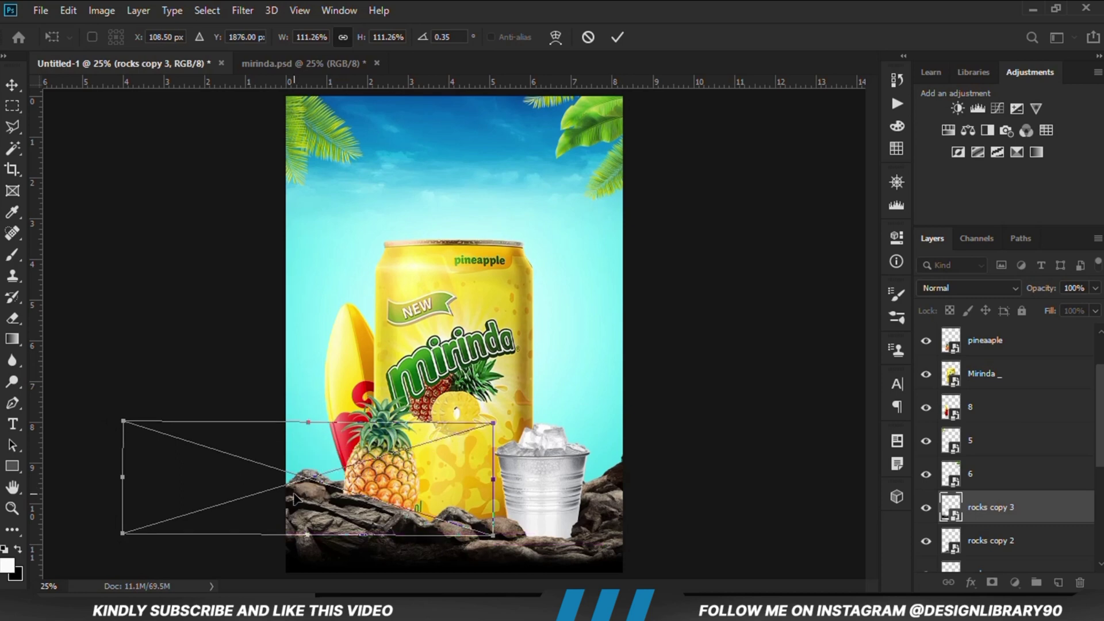
pyautogui.press('Return')
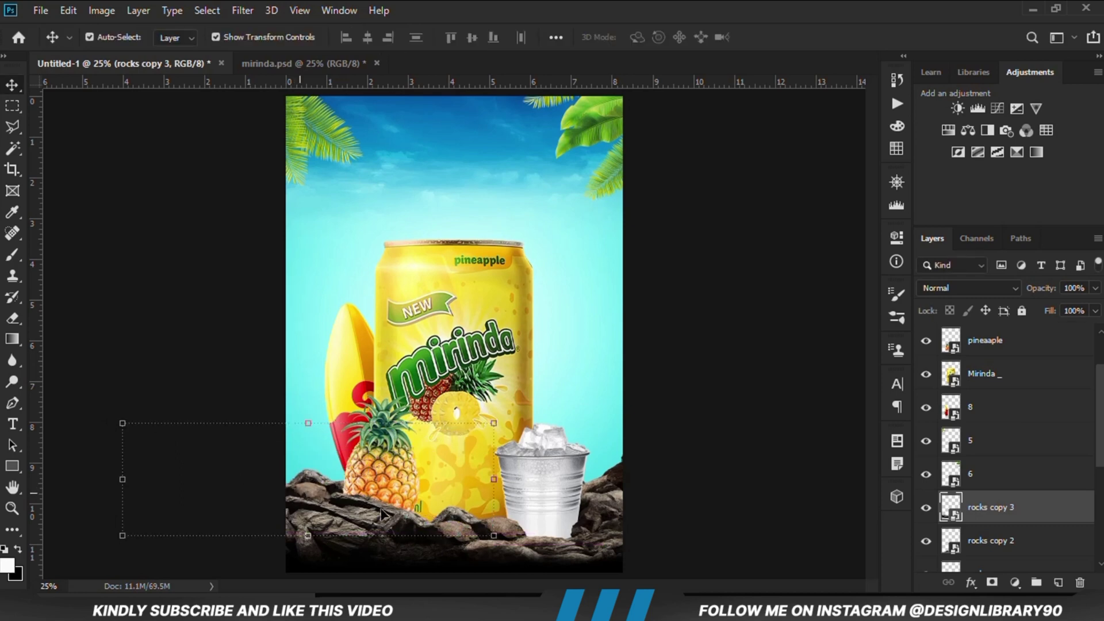
# Compare the scene with the rocks copy 3 layer hidden and shown
pyautogui.click(926, 507)
pyautogui.click(926, 507)
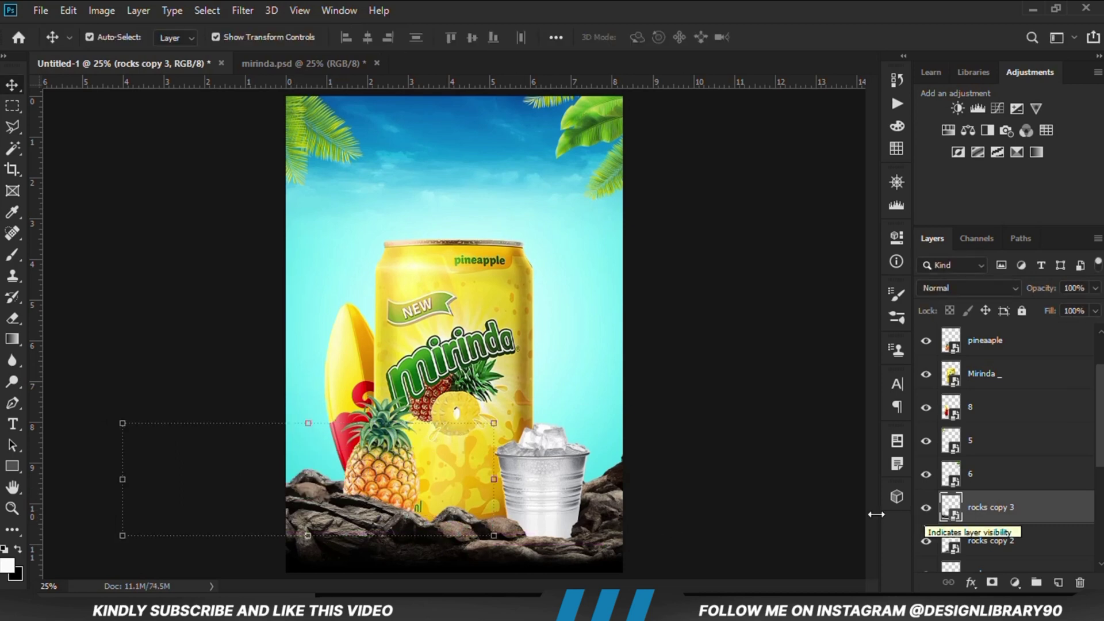
pyautogui.click(709, 514)
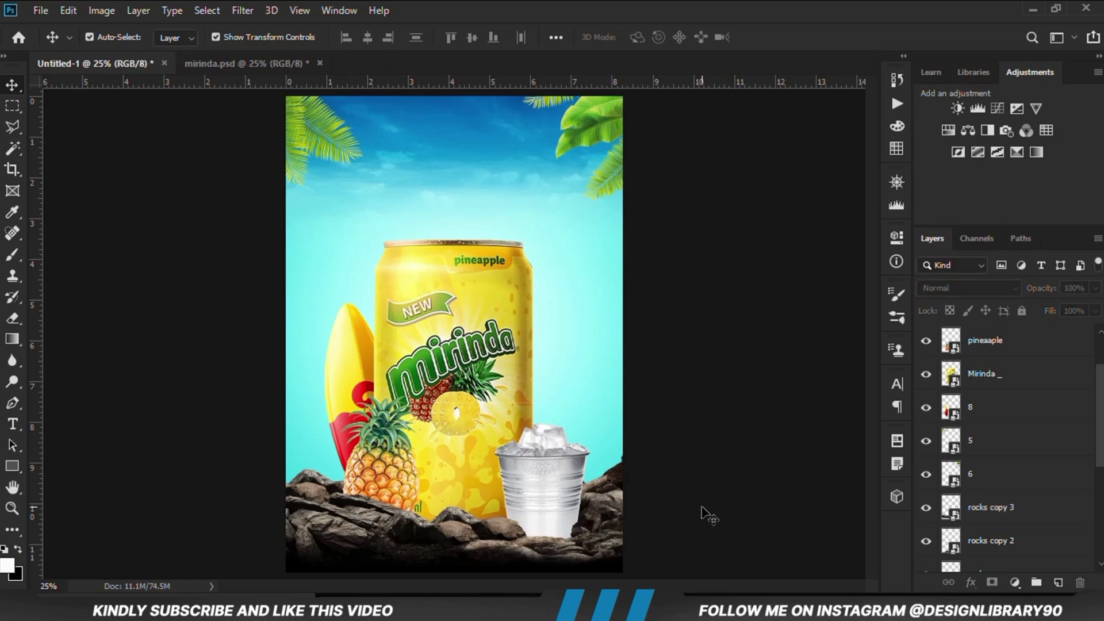
pyautogui.hotkey('ctrl', '0')
pyautogui.hotkey('ctrl', '-')
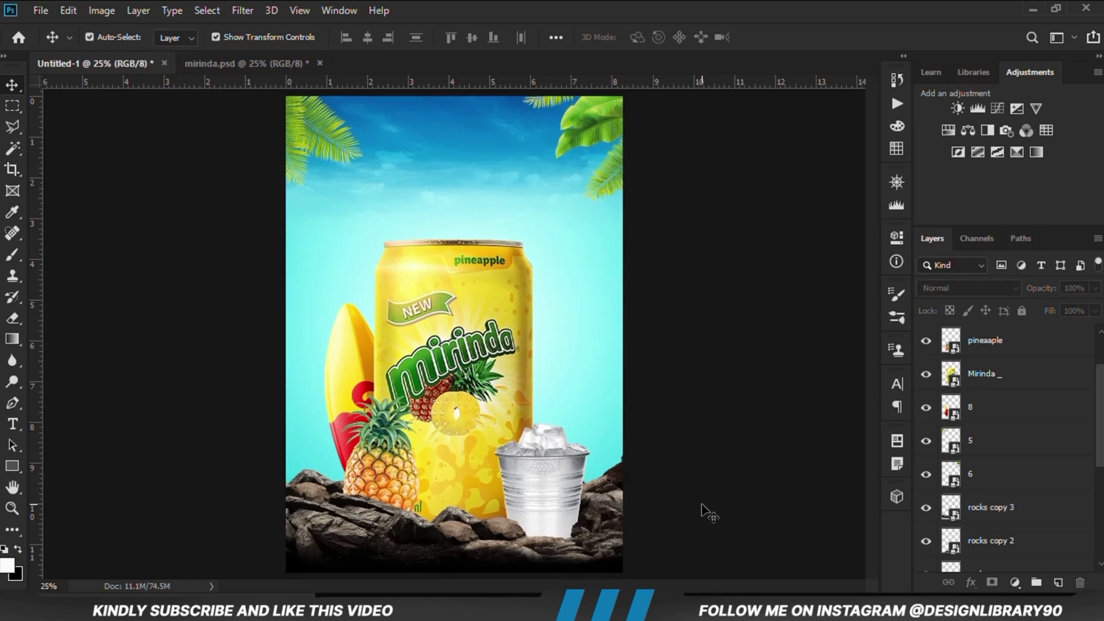
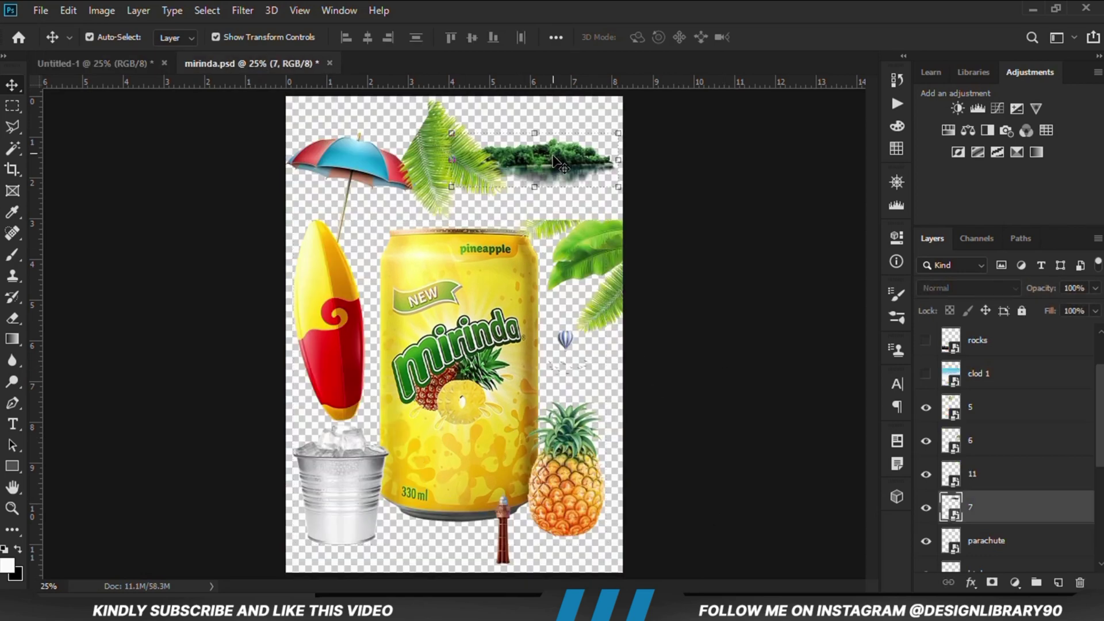
# Place the island from mirinda.psd on the horizon at the can's right side and stack its layer behind the can
pyautogui.moveTo(133, 65); pyautogui.dragTo(564, 304)
pyautogui.moveTo(977, 341); pyautogui.dragTo(1024, 553)
pyautogui.hotkey('ctrl', 'j')
pyautogui.scroll(-2, 997, 505)
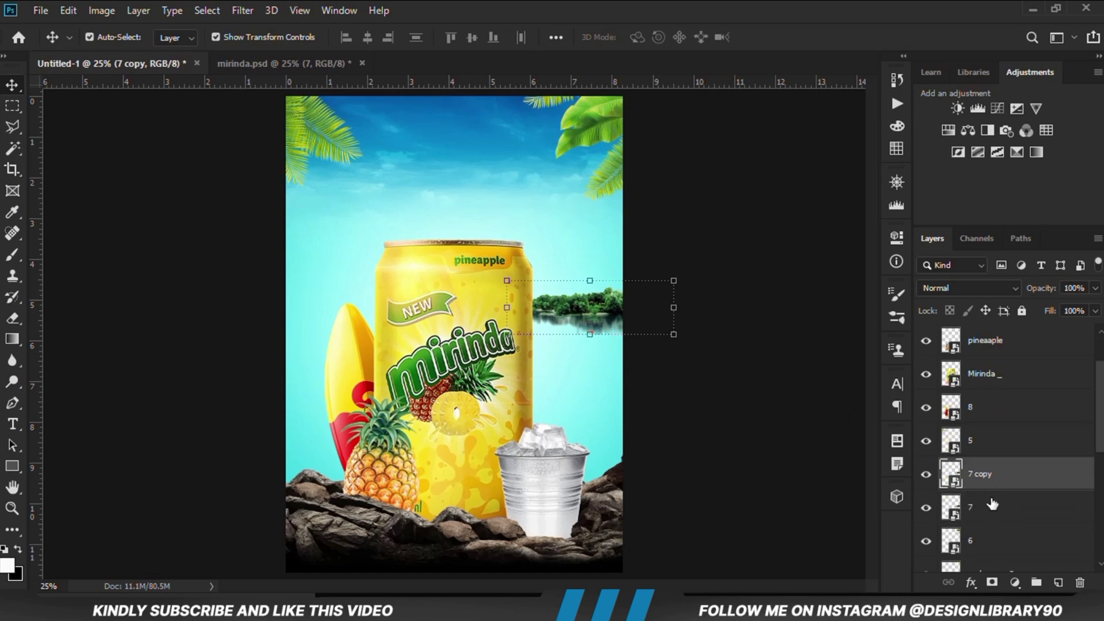
pyautogui.press('Delete')
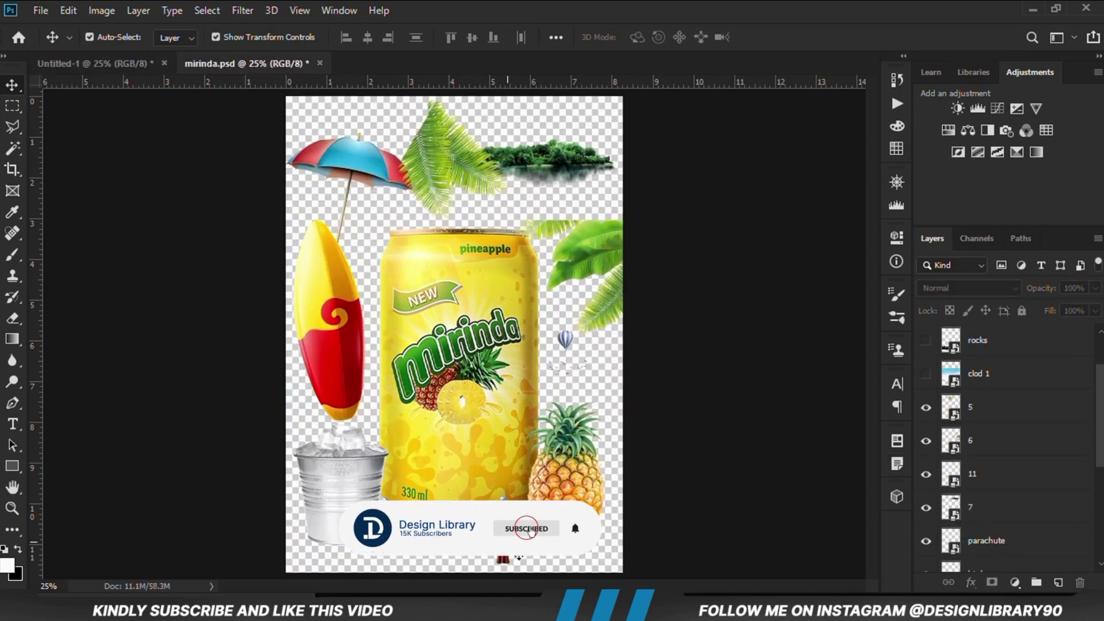
# Bring the red lighthouse from mirinda.psd into the poster and stand it on the island beside the can
pyautogui.click(507, 542)
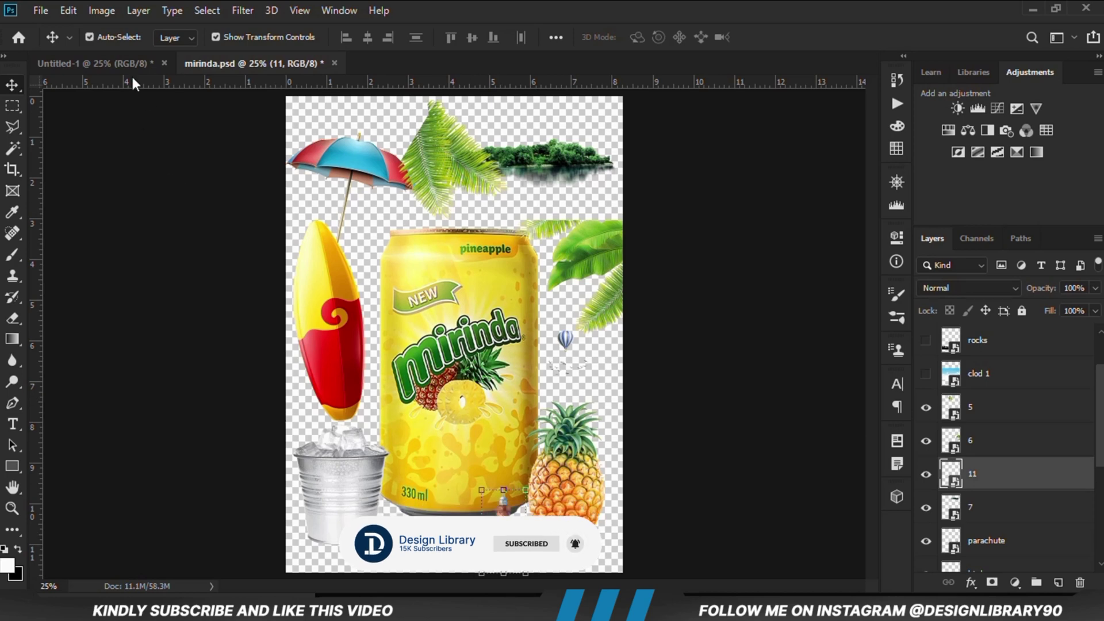
pyautogui.click(128, 60)
pyautogui.moveTo(361, 269); pyautogui.dragTo(596, 290)
pyautogui.hotkey('shift', 'Left')
pyautogui.hotkey('shift', 'Left')
pyautogui.hotkey('shift', 'Left')
pyautogui.hotkey('shift', 'Up')
pyautogui.hotkey('shift', 'Up')
pyautogui.hotkey('shift', 'Down')
pyautogui.hotkey('shift', 'Down')
pyautogui.hotkey('shift', 'Right')
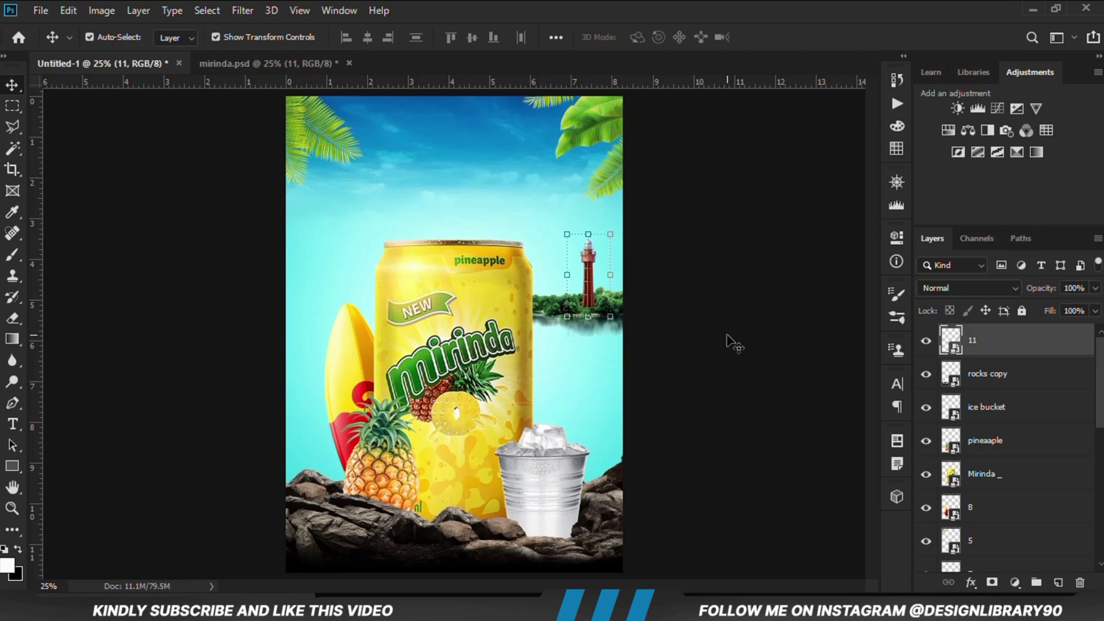
pyautogui.click(726, 342)
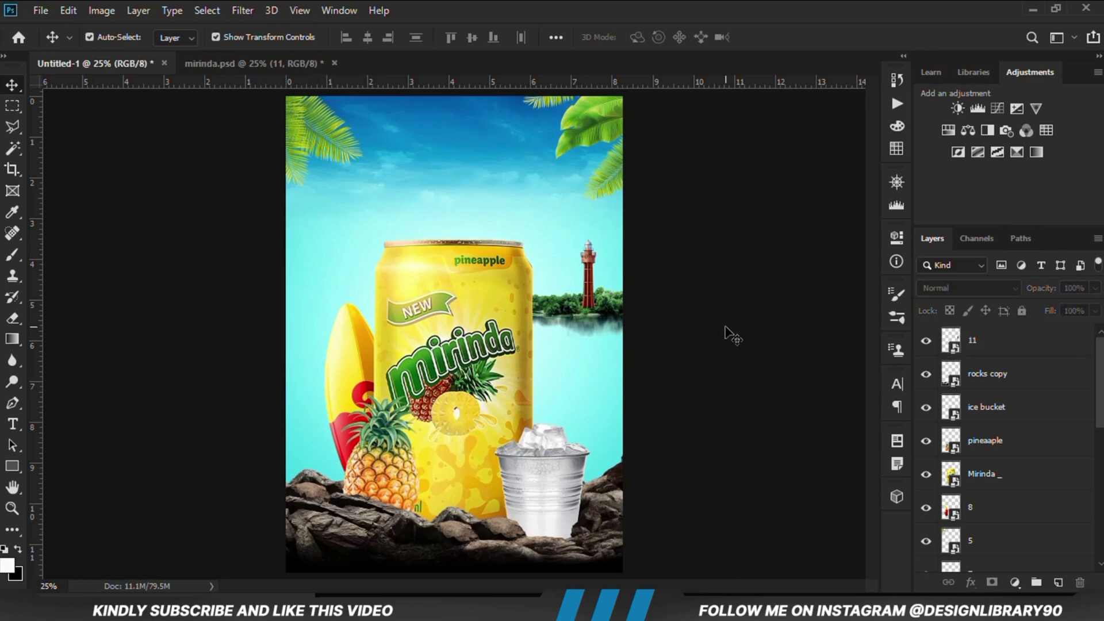
# Copy the parachute and birds layers together from mirinda.psd into the poster document
pyautogui.click(219, 64)
pyautogui.click(218, 280)
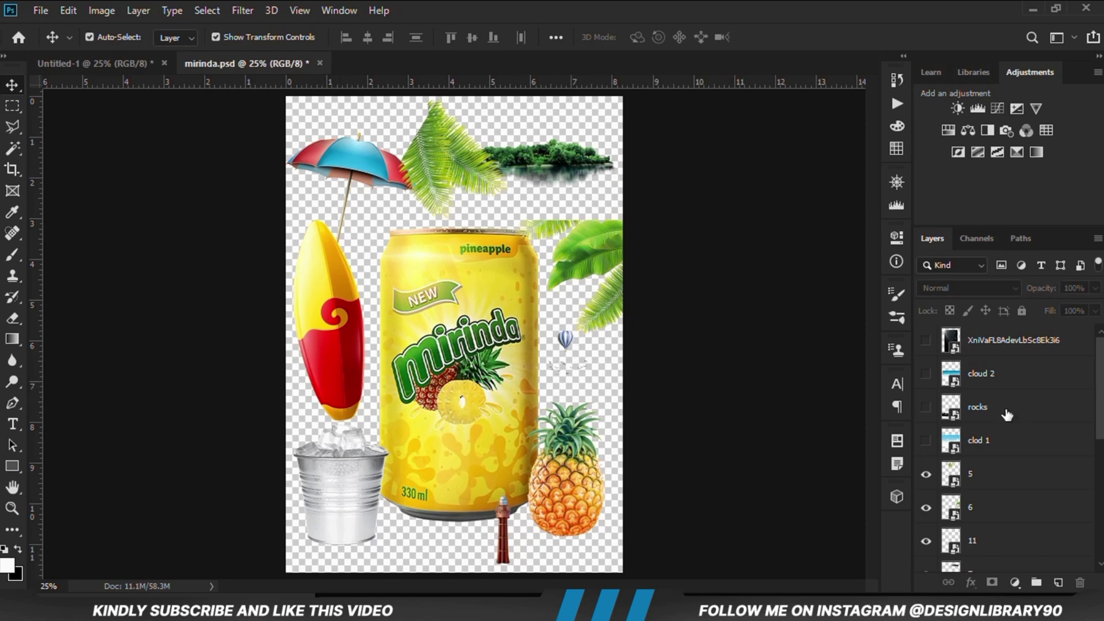
pyautogui.scroll(-2, 1004, 494)
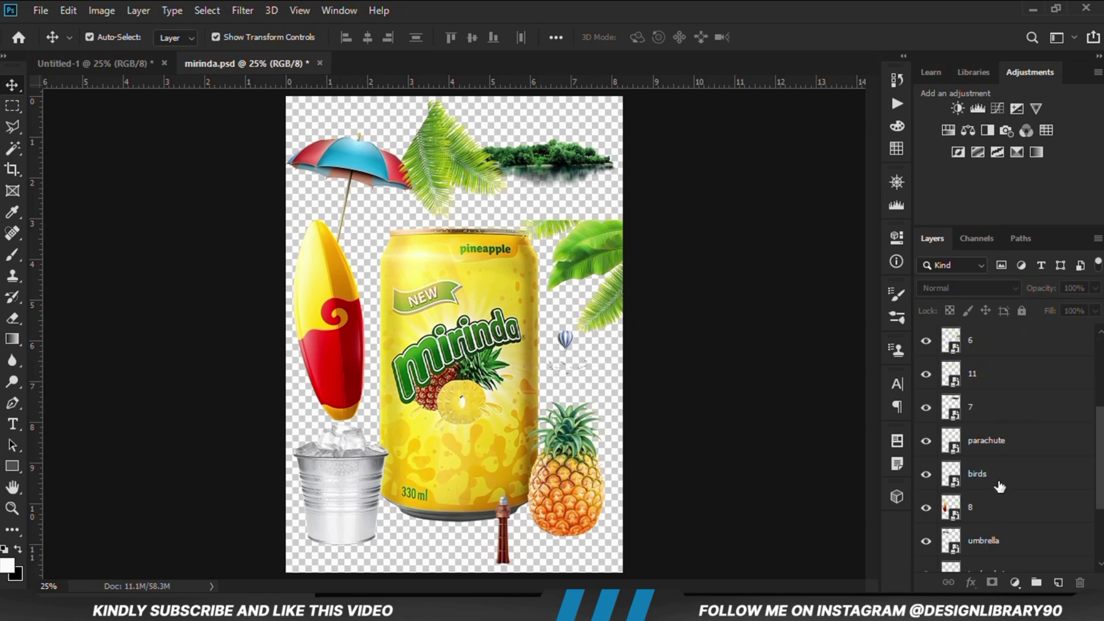
pyautogui.click(998, 486)
pyautogui.press('ctrl')
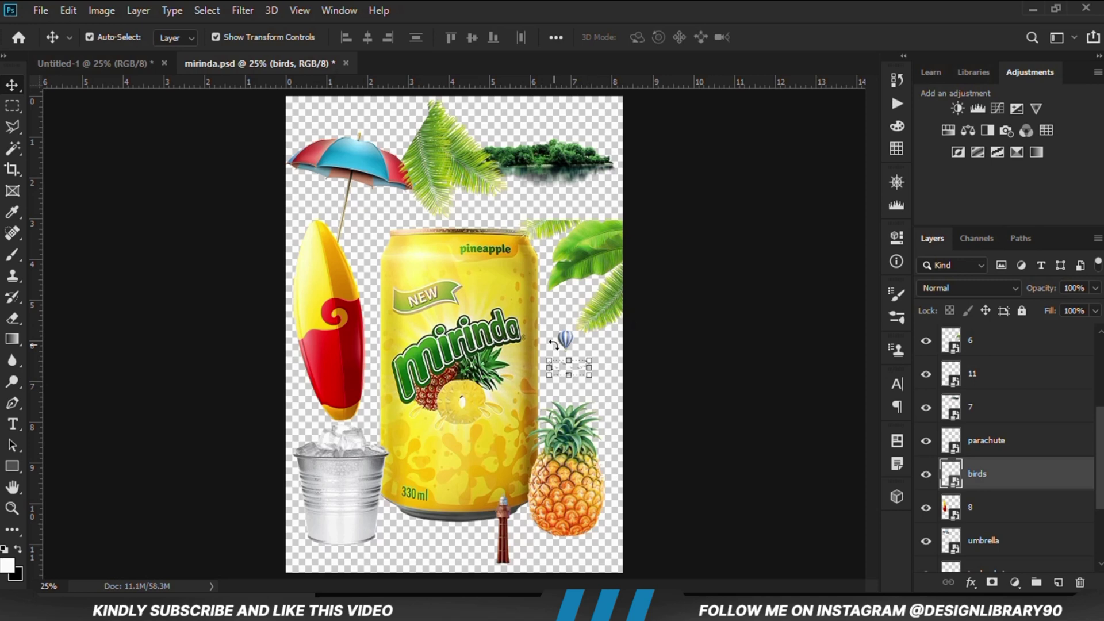
pyautogui.keyDown('shift'); pyautogui.click(1000, 454); pyautogui.keyUp('shift')
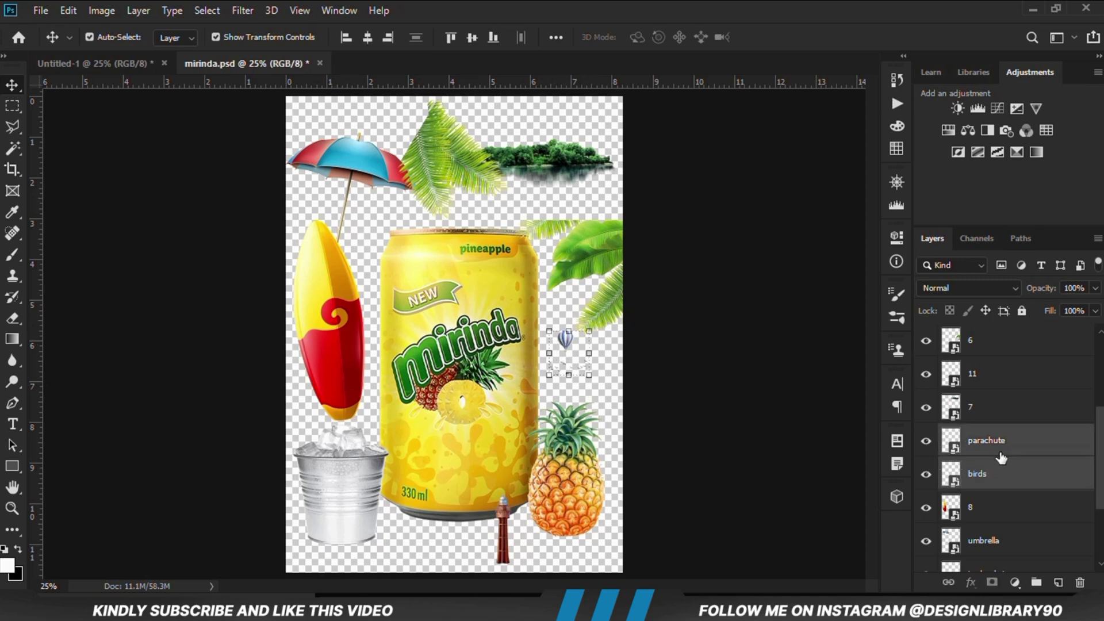
pyautogui.hotkey('ctrl', 'c')
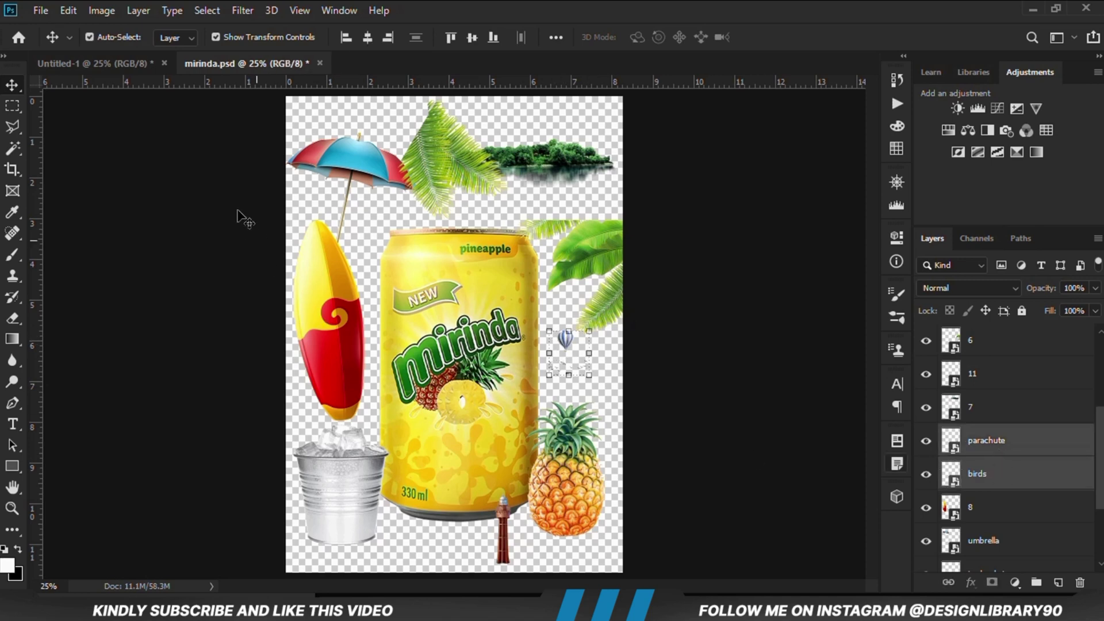
pyautogui.click(94, 66)
pyautogui.hotkey('ctrl', 'v')
# Move the striped hot-air balloon into the open sky above the surfboard, left of the can's top
pyautogui.keyDown('ctrl'); pyautogui.click(682, 387); pyautogui.keyUp('ctrl')
pyautogui.keyDown('ctrl'); pyautogui.click(450, 320); pyautogui.keyUp('ctrl')
pyautogui.scroll(2, 450, 320)
pyautogui.hotkey('ctrl', 't')
pyautogui.moveTo(450, 319); pyautogui.dragTo(320, 192)
pyautogui.press('Return')
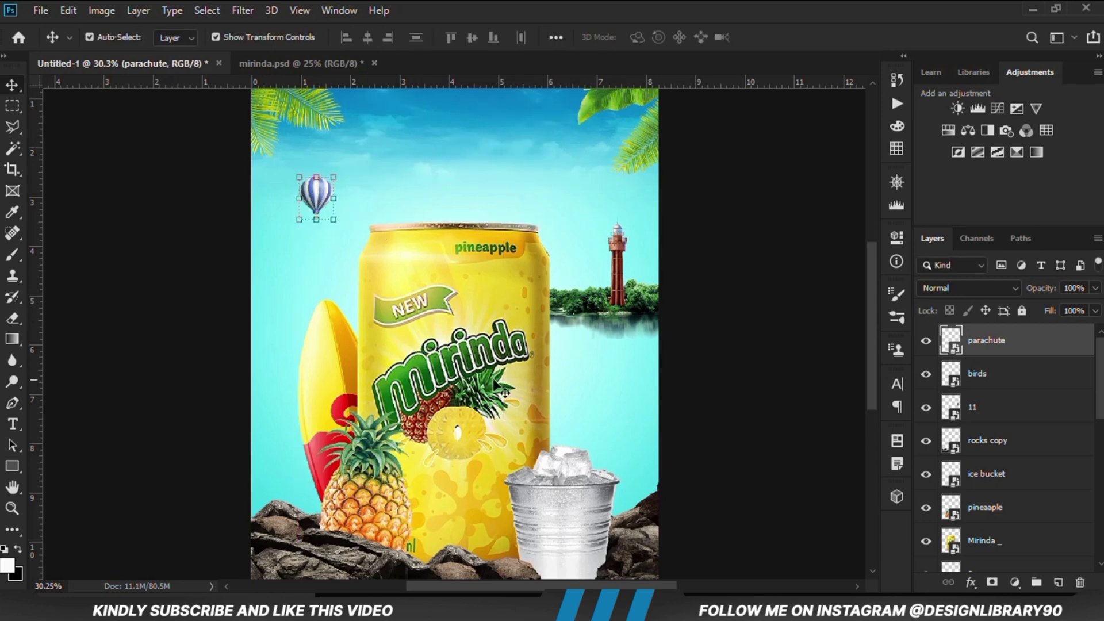
# Move the birds into the sky above the can's right edge, near the palm leaves, at about X 1155 px, Y 362 px
pyautogui.click(1005, 381)
pyautogui.hotkey('ctrl', 't')
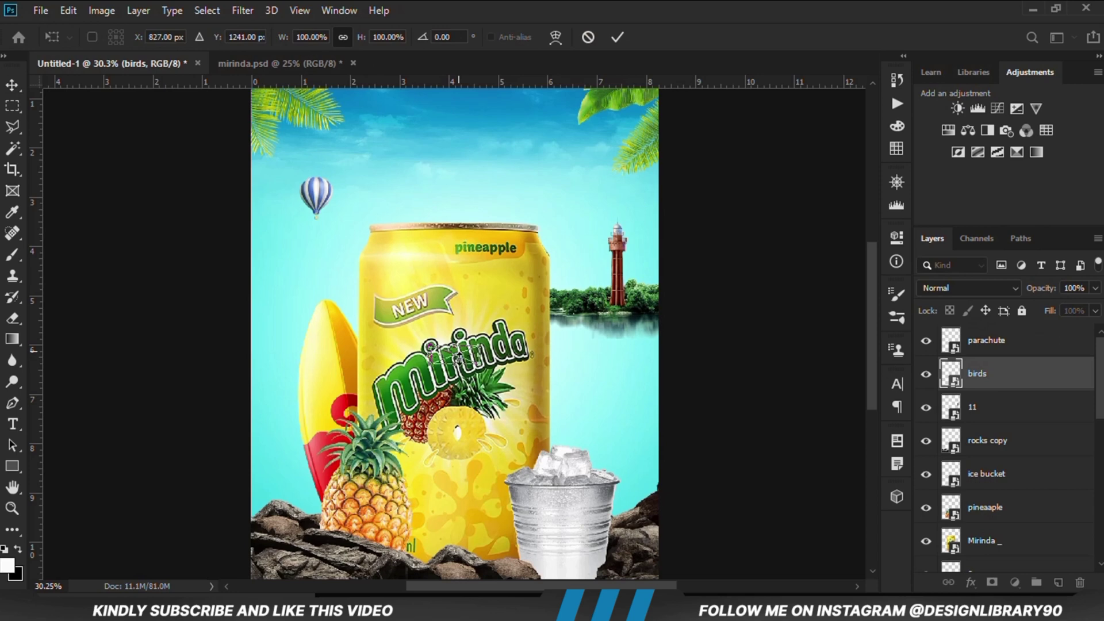
pyautogui.moveTo(449, 313); pyautogui.dragTo(544, 135)
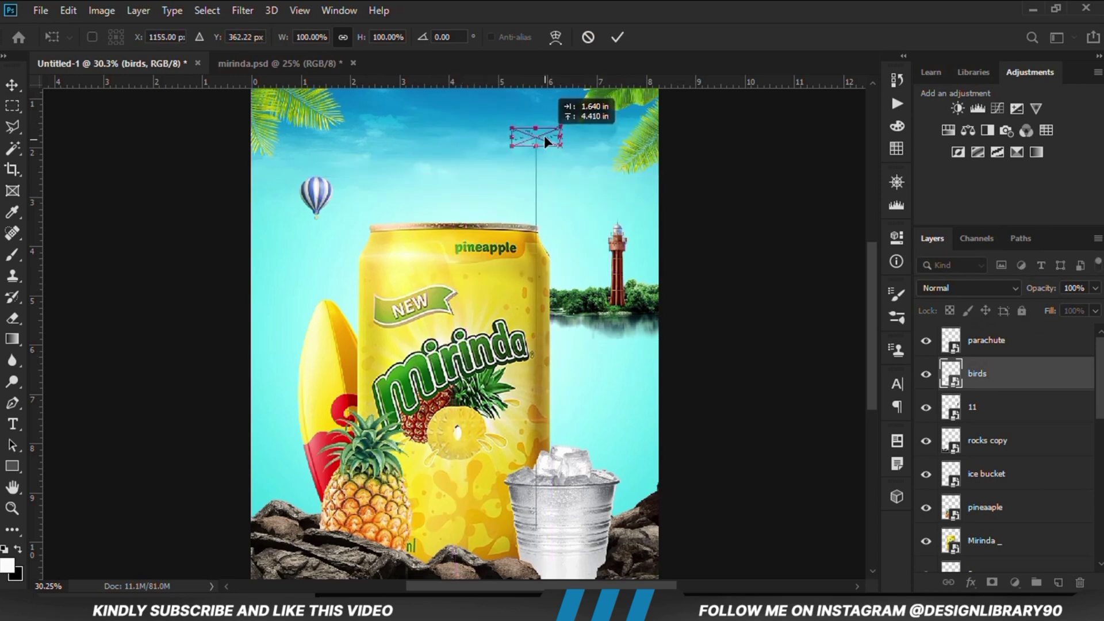
pyautogui.press('Return')
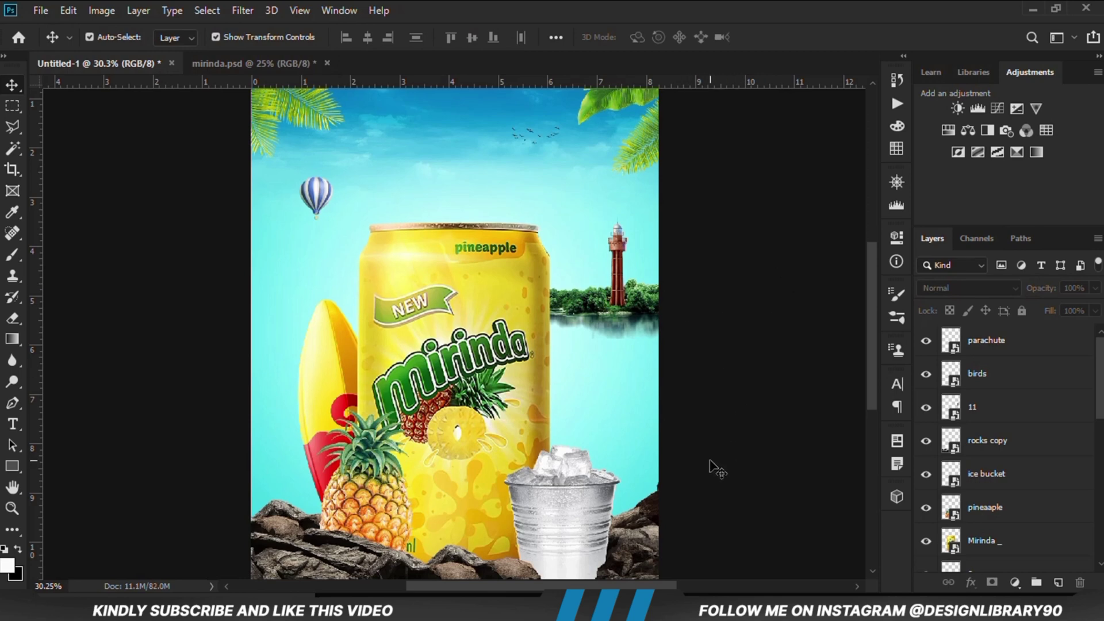
# Bring the beach umbrella from mirinda.psd into the poster and place it over the can's upper right edge
pyautogui.click(260, 68)
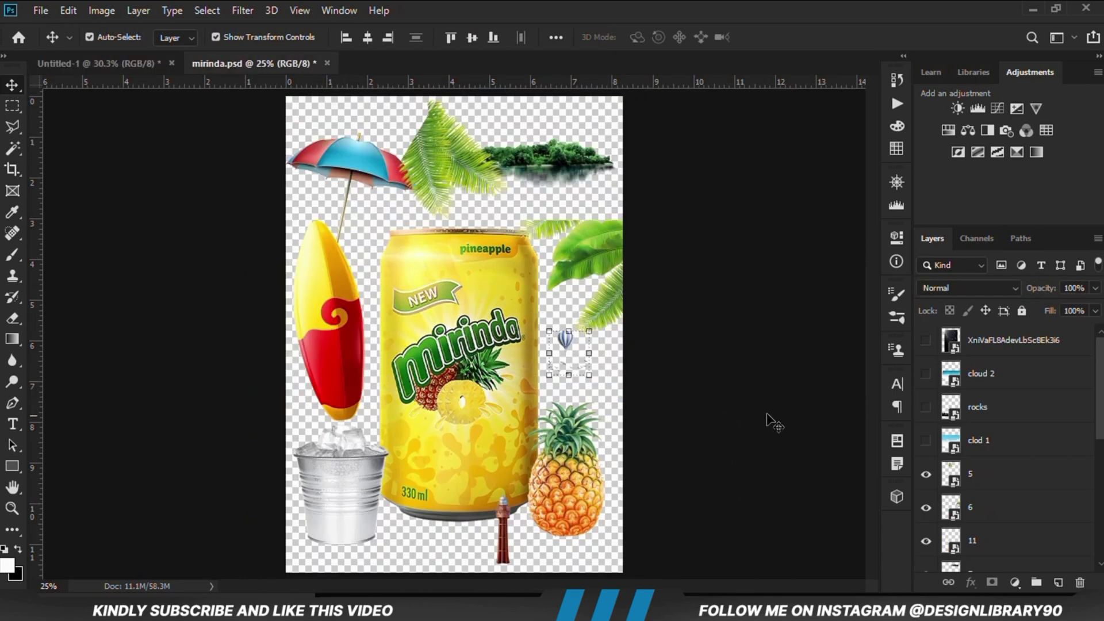
pyautogui.scroll(-6, 978, 460)
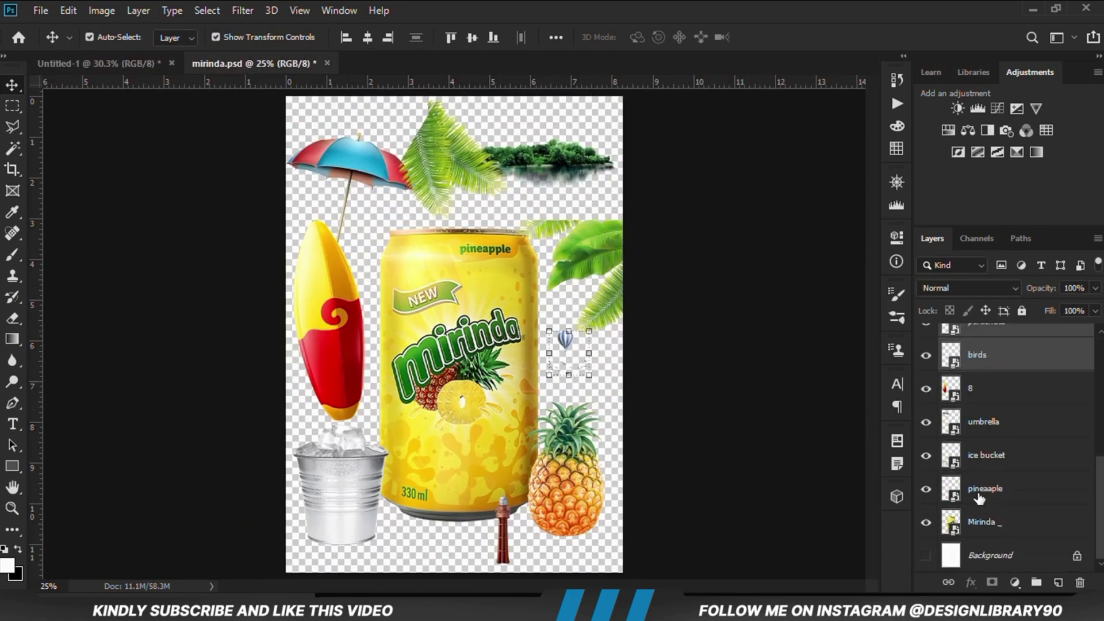
pyautogui.click(994, 437)
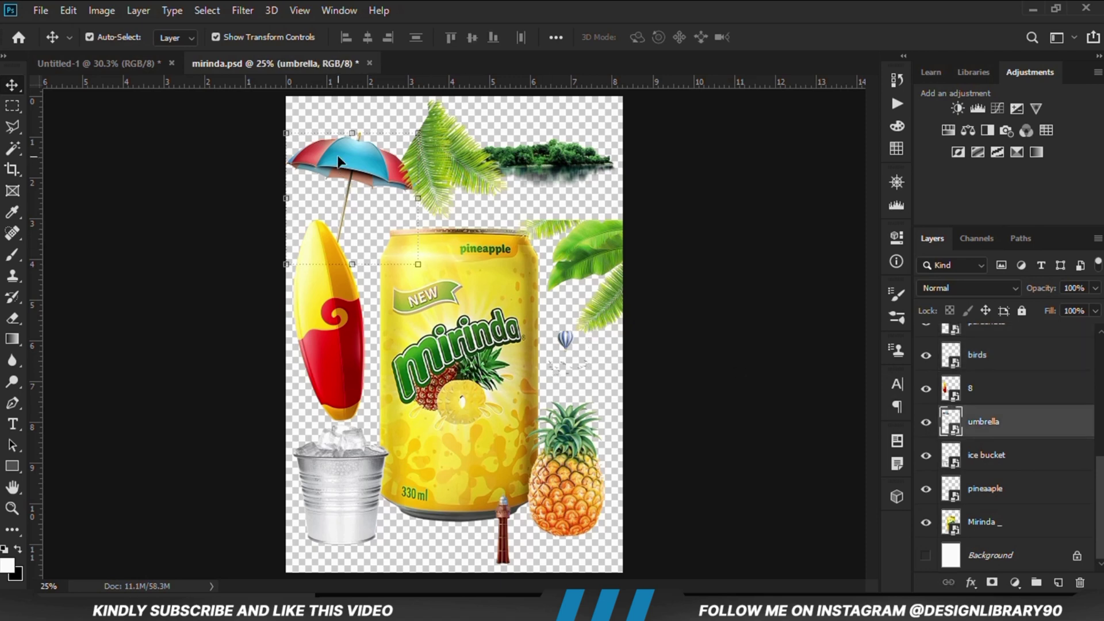
pyautogui.moveTo(339, 162); pyautogui.dragTo(352, 162)
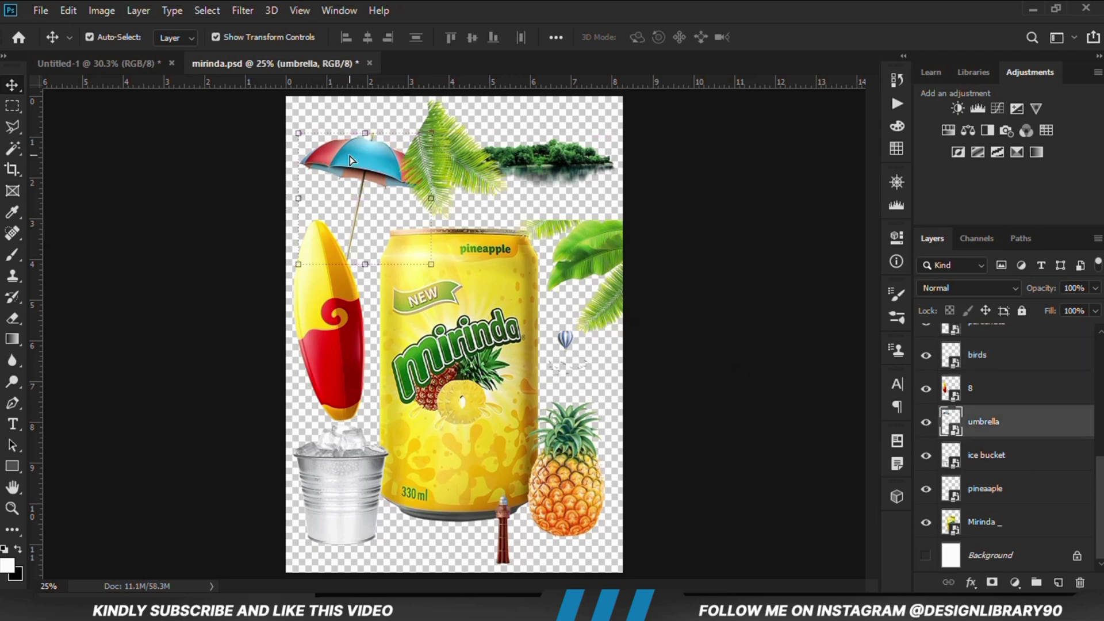
pyautogui.click(82, 61)
pyautogui.hotkey('ctrl', 'v')
pyautogui.moveTo(466, 302); pyautogui.dragTo(500, 222)
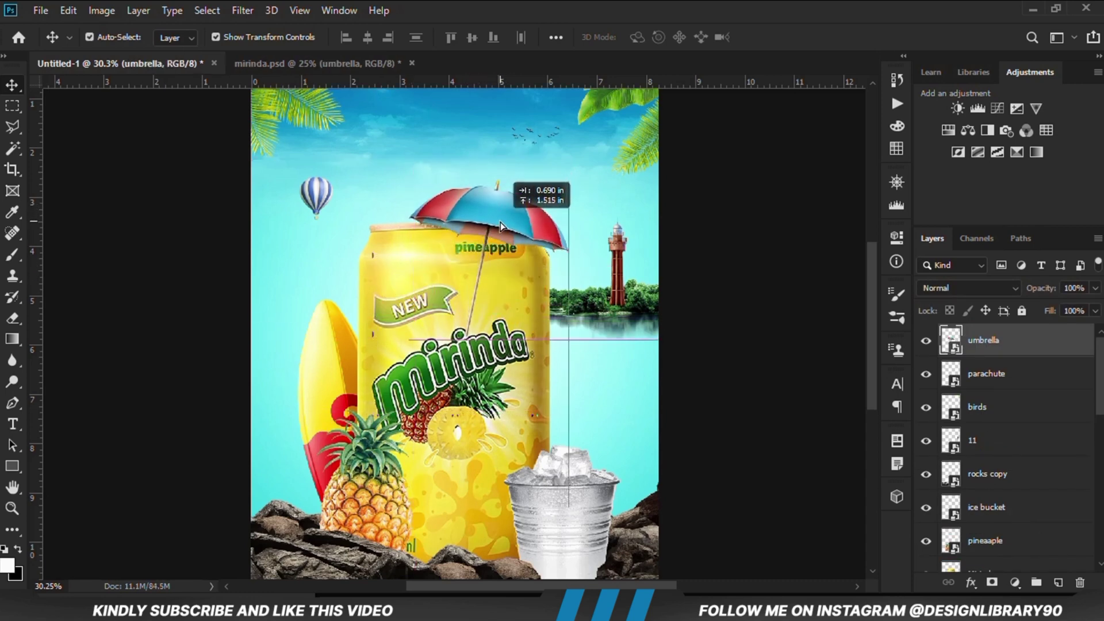
# Rotate the umbrella on the can by about 3.25°
pyautogui.hotkey('ctrl', 't')
pyautogui.moveTo(598, 283)
pyautogui.mouseDown()
pyautogui.moveTo(583, 262)
pyautogui.moveTo(592, 277)
pyautogui.mouseUp()
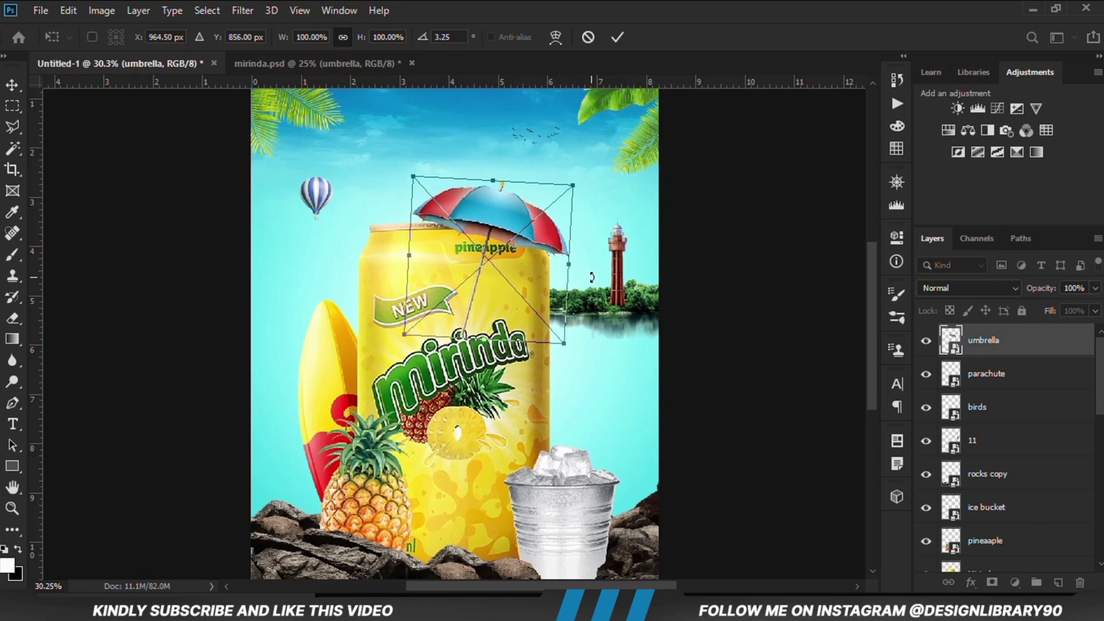
pyautogui.press('Return')
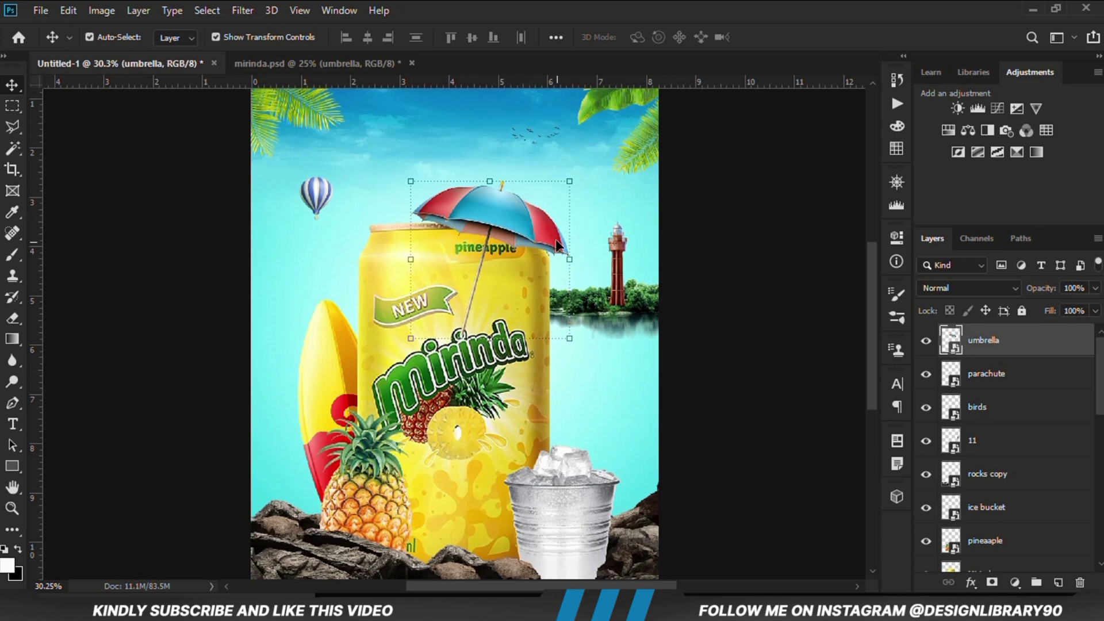
pyautogui.click(742, 319)
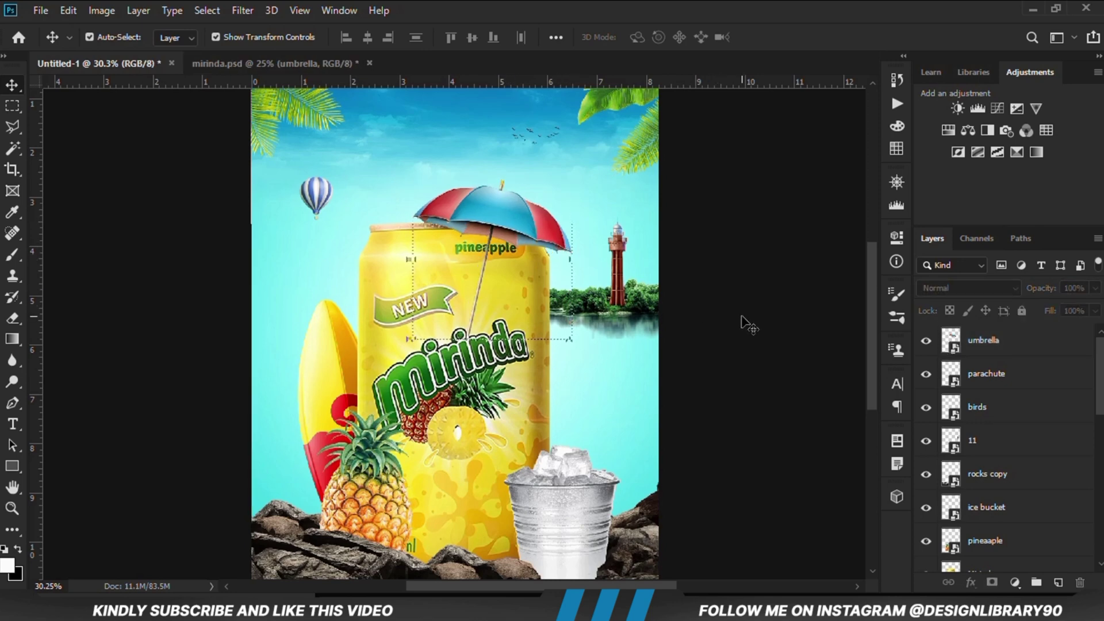
# Add a Curves adjustment above all layers, pulling the shadows down and anchoring the highlights with a second point
pyautogui.hotkey('ctrl', '-')
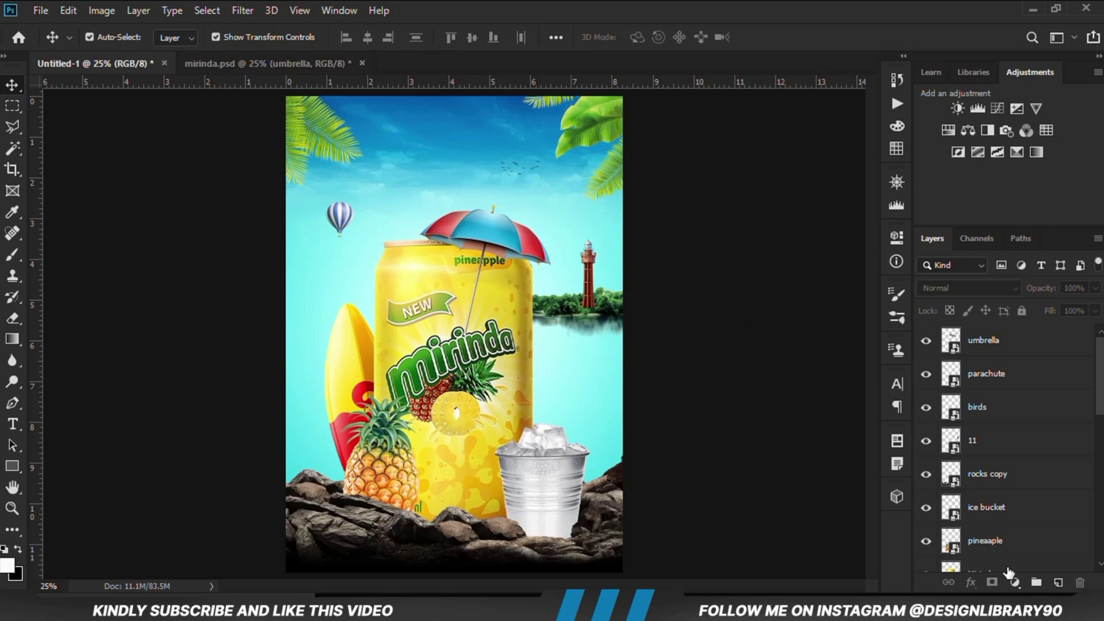
pyautogui.click(1015, 582)
pyautogui.click(1000, 370)
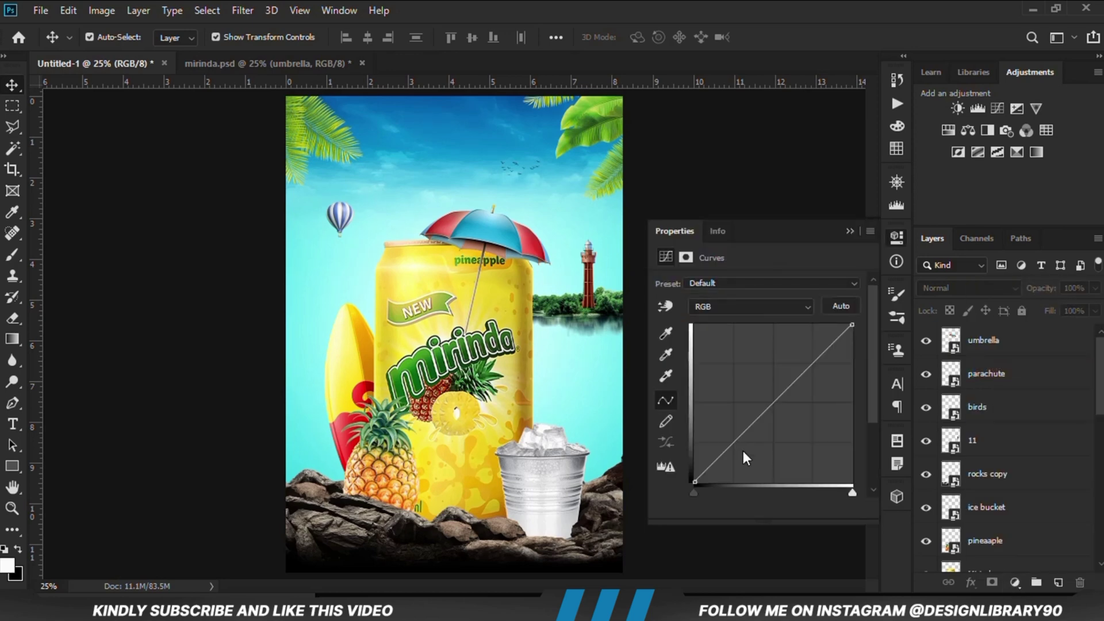
pyautogui.moveTo(742, 450); pyautogui.dragTo(742, 440)
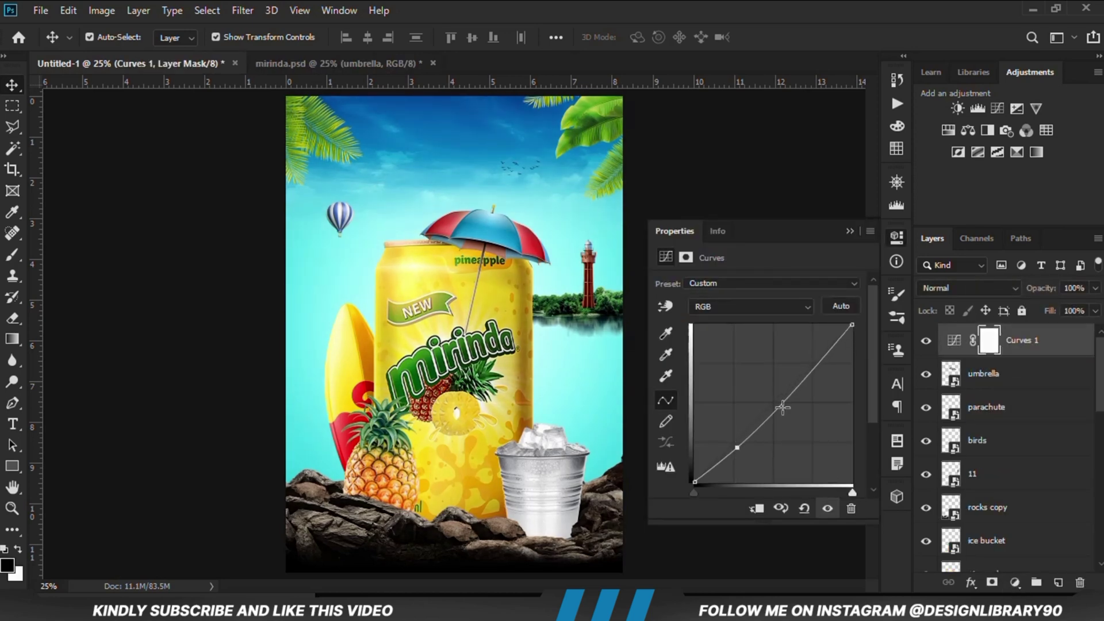
pyautogui.click(812, 366)
# Preview the scene without the Curves 1 adjustment and reduce that layer's opacity to 67%
pyautogui.click(828, 509)
pyautogui.click(827, 509)
pyautogui.click(1096, 287)
pyautogui.moveTo(1096, 307); pyautogui.dragTo(1072, 309)
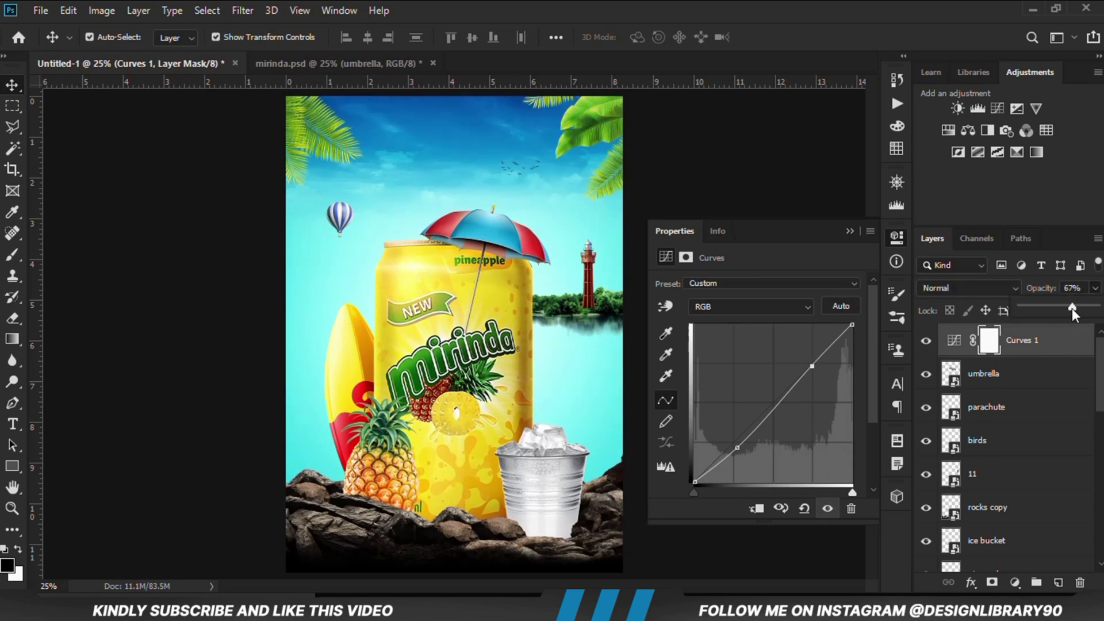
pyautogui.click(848, 231)
pyautogui.click(786, 348)
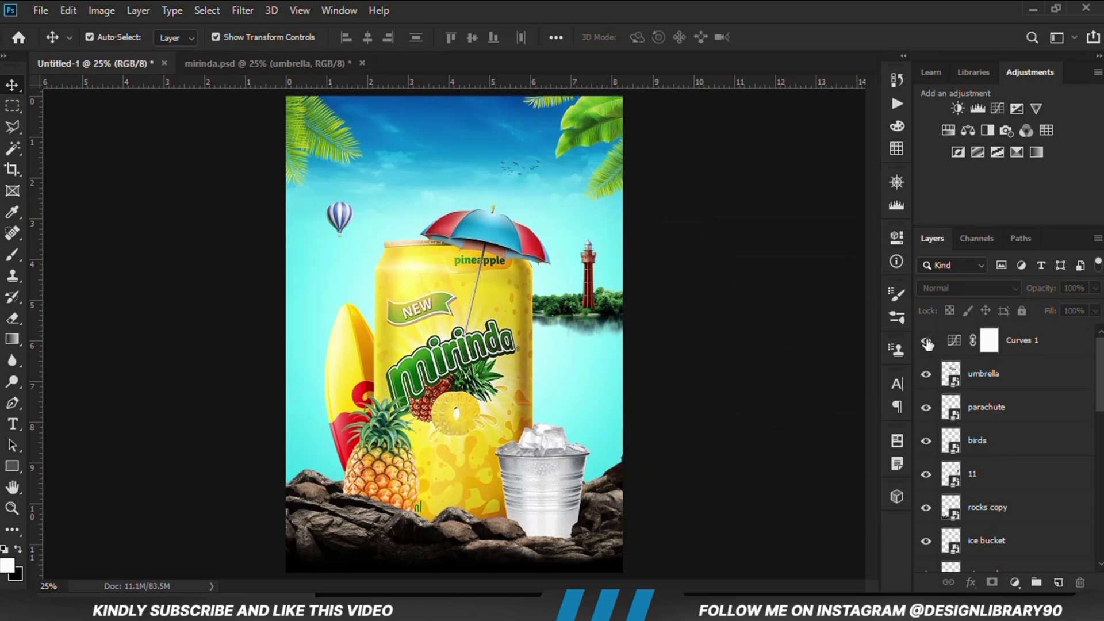
# Scale the hot-air balloon down slightly
pyautogui.scroll(-1, 731, 435)
pyautogui.scroll(1, 730, 435)
pyautogui.click(344, 230)
pyautogui.hotkey('ctrl', 't')
pyautogui.moveTo(353, 236); pyautogui.dragTo(346, 227)
pyautogui.press('Return')
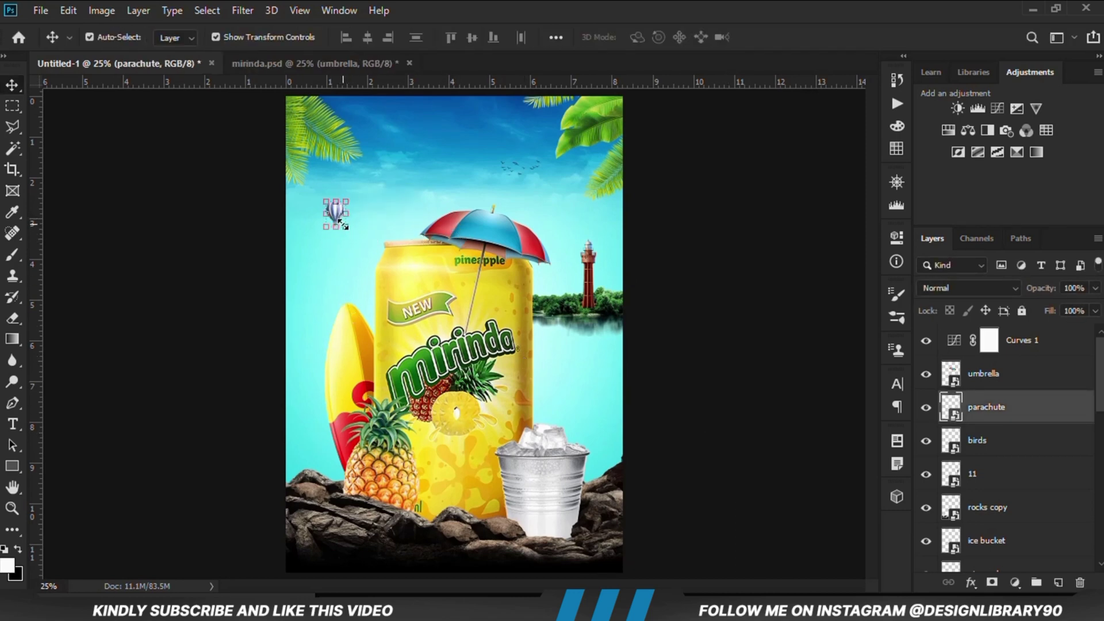
# Nudge the hot-air balloon higher into the sky, just below the palm fronds
pyautogui.hotkey('shift', 'Up')
pyautogui.hotkey('shift', 'Up')
pyautogui.hotkey('shift', 'Up')
pyautogui.hotkey('shift', 'Up')
pyautogui.hotkey('shift', 'Up')
pyautogui.hotkey('shift', 'Up')
pyautogui.hotkey('shift', 'Up')
pyautogui.hotkey('shift', 'Up')
pyautogui.hotkey('shift', 'Up')
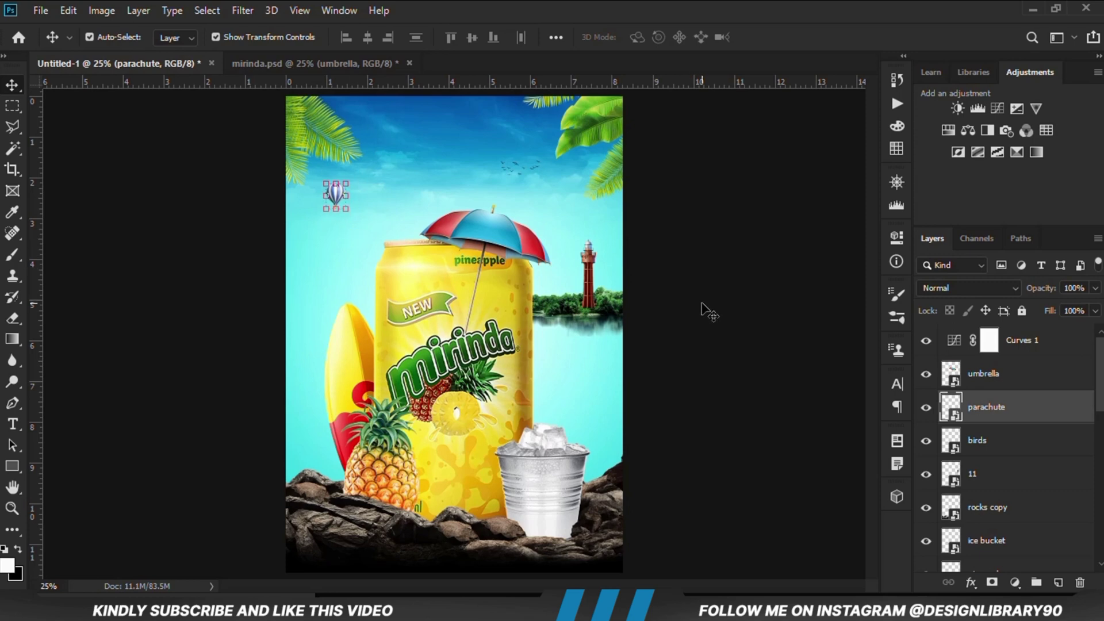
# Add a Curves adjustment clipped to the large palm leaves on layer 6, pulling the shadows down and anchoring the highlights
pyautogui.click(597, 194)
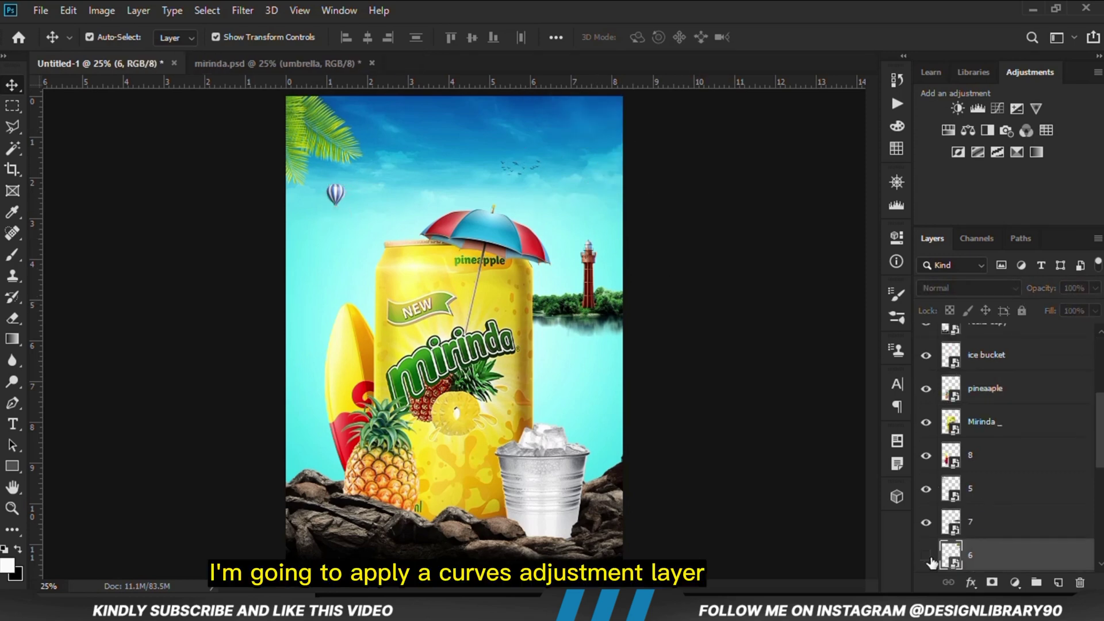
pyautogui.click(1015, 583)
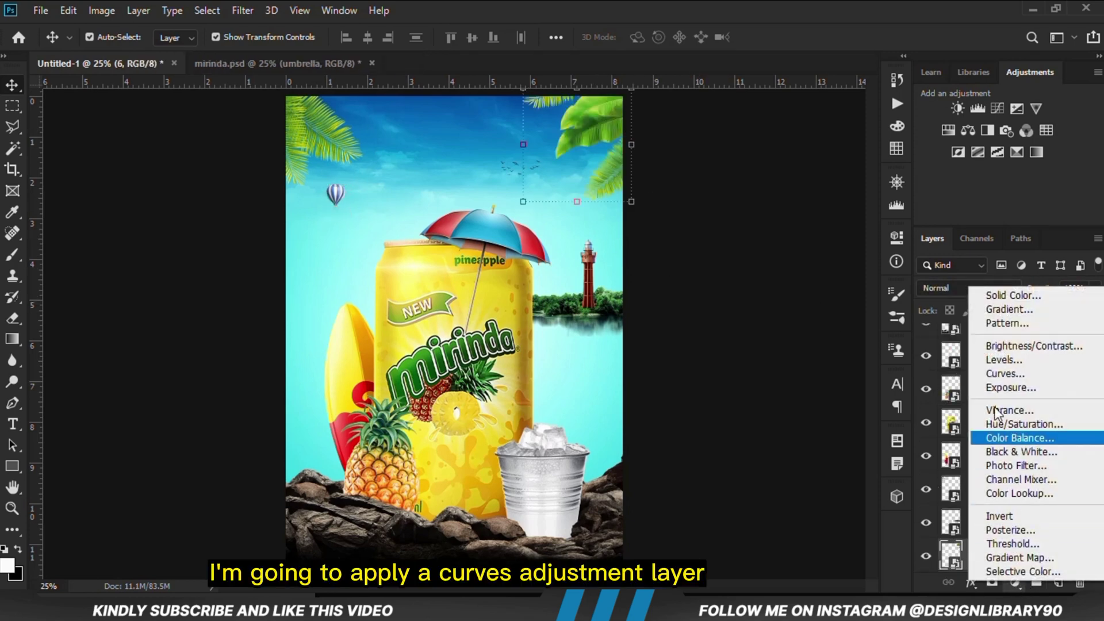
pyautogui.click(998, 373)
pyautogui.moveTo(727, 460); pyautogui.dragTo(730, 459)
pyautogui.click(785, 401)
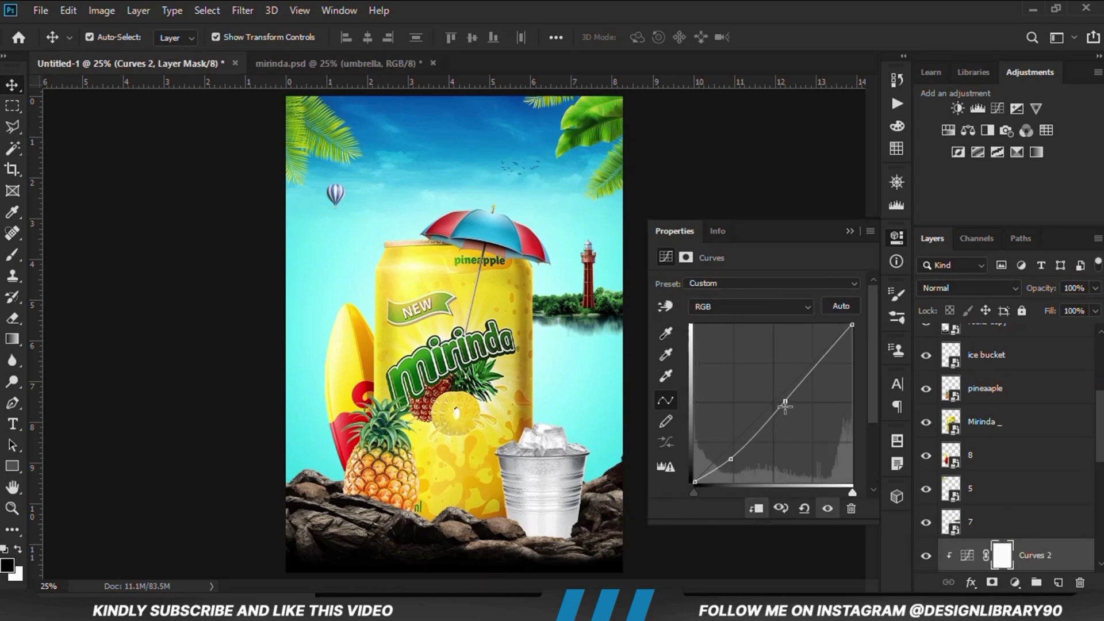
# Compare the palm leaves with and without the Curves 2 adjustment and reduce that layer's opacity to 79%
pyautogui.click(827, 508)
pyautogui.click(827, 509)
pyautogui.click(1096, 288)
pyautogui.moveTo(1096, 307); pyautogui.dragTo(1083, 310)
pyautogui.click(846, 232)
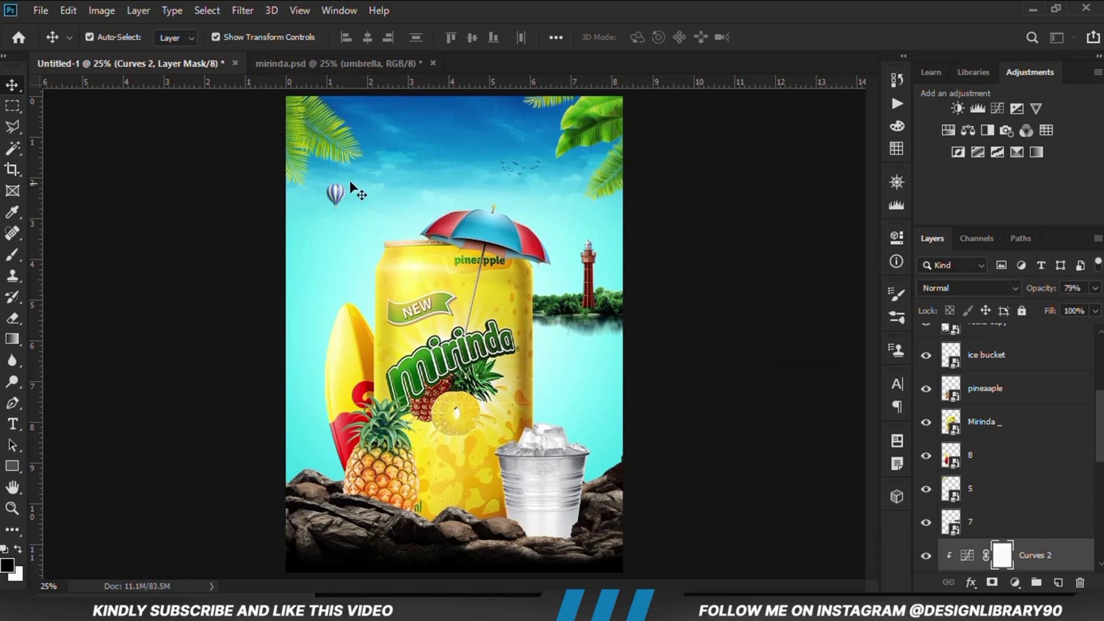
# Add a Curves adjustment clipped to the palm fronds on layer 5, lowering the shadows and slightly raising the highlights
pyautogui.click(301, 138)
pyautogui.click(1014, 583)
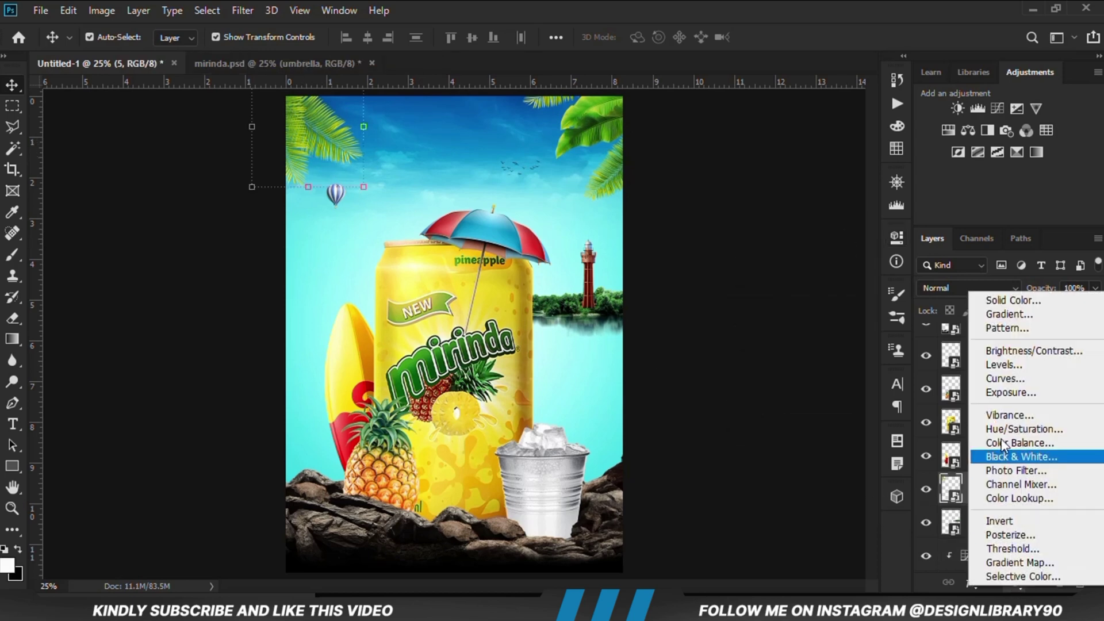
pyautogui.click(1004, 377)
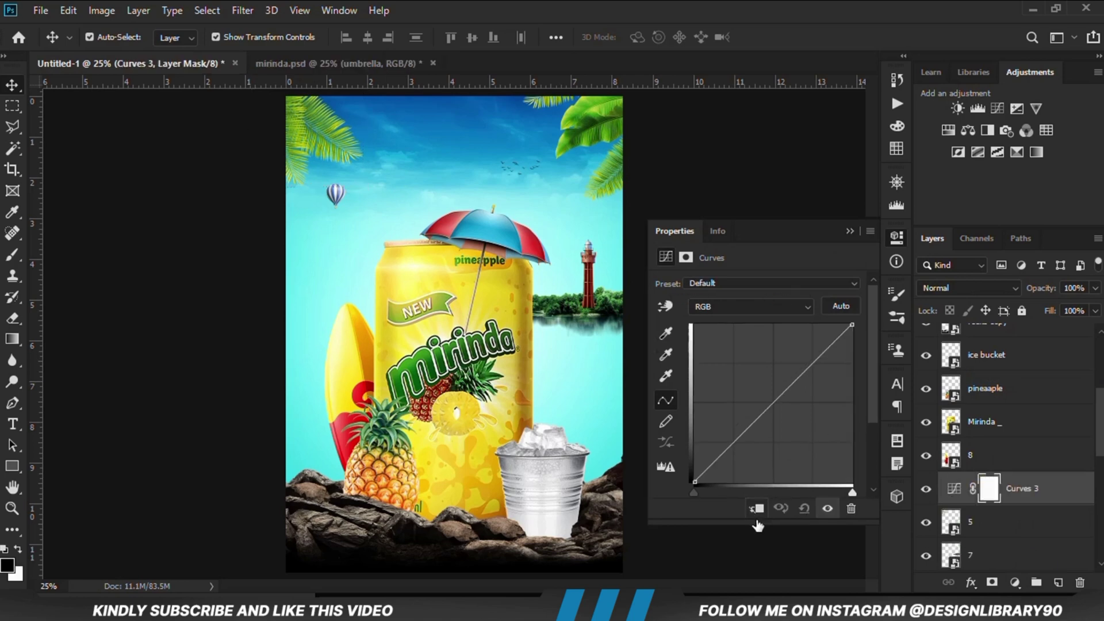
pyautogui.click(756, 509)
pyautogui.moveTo(751, 426); pyautogui.dragTo(745, 441)
pyautogui.moveTo(799, 382); pyautogui.dragTo(801, 377)
# Deepen the shadows and fine-tune the highlight point of the Curves 3 adjustment, comparing the fronds with and without it
pyautogui.click(828, 512)
pyautogui.click(828, 511)
pyautogui.moveTo(748, 441); pyautogui.dragTo(745, 447)
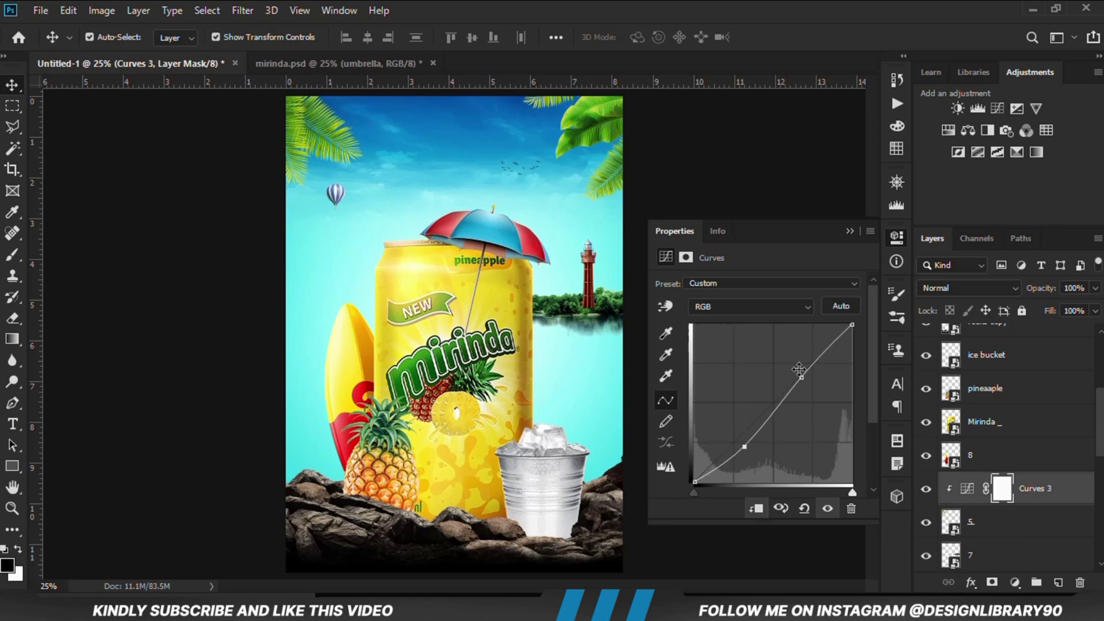
pyautogui.moveTo(803, 377); pyautogui.dragTo(802, 375)
pyautogui.click(828, 510)
pyautogui.click(827, 511)
pyautogui.click(849, 231)
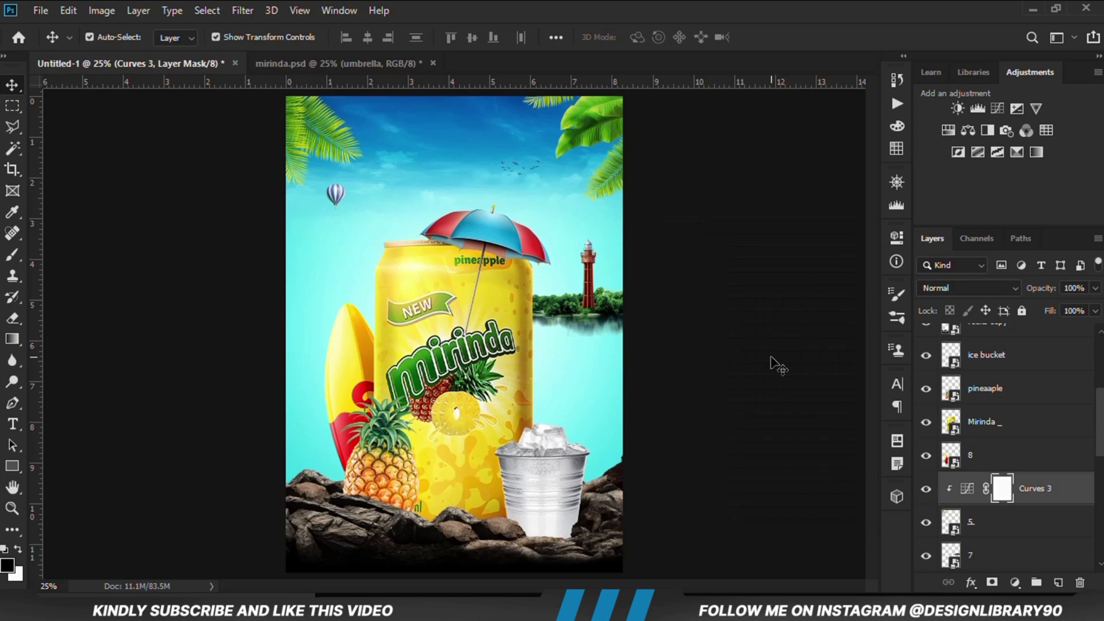
# Move the umbrella layer beneath the Mirinda can layer so the can covers its pole
pyautogui.click(517, 263)
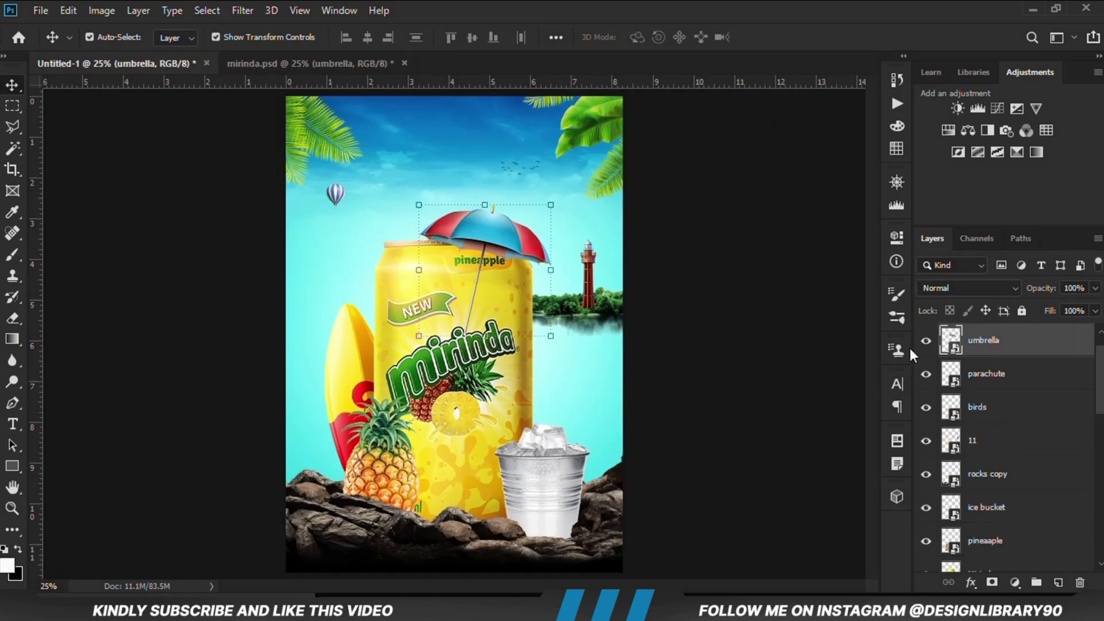
pyautogui.click(925, 344)
pyautogui.click(926, 343)
pyautogui.moveTo(1001, 343); pyautogui.dragTo(1007, 510)
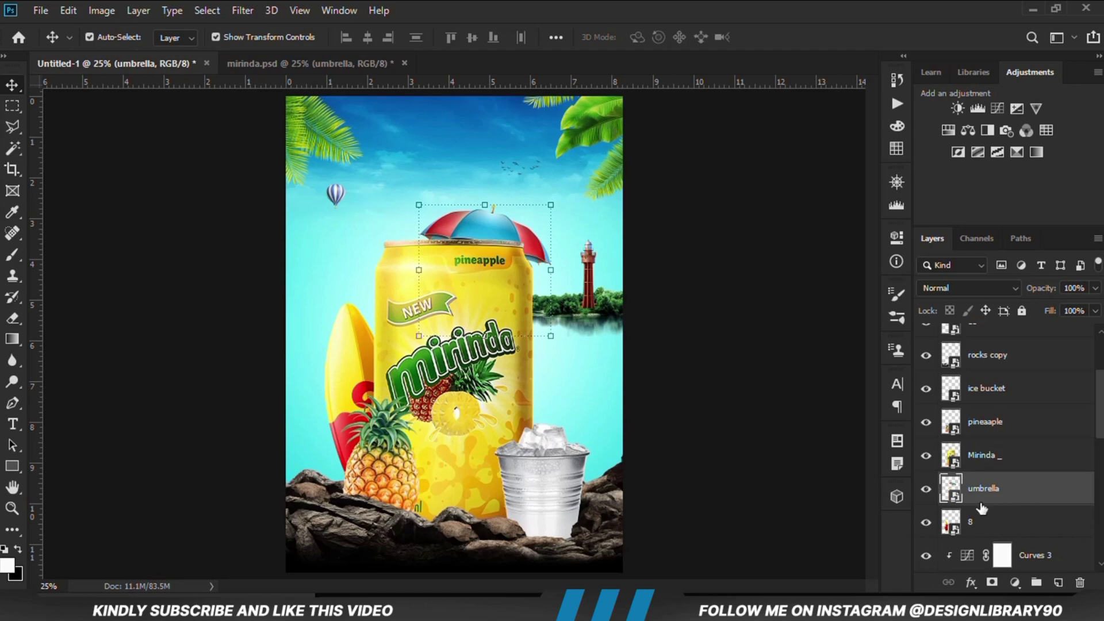
# Check the overlap of can and umbrella and nudge the umbrella slightly left and down behind the can's rim
pyautogui.click(926, 489)
pyautogui.click(934, 456)
pyautogui.click(925, 455)
pyautogui.click(926, 455)
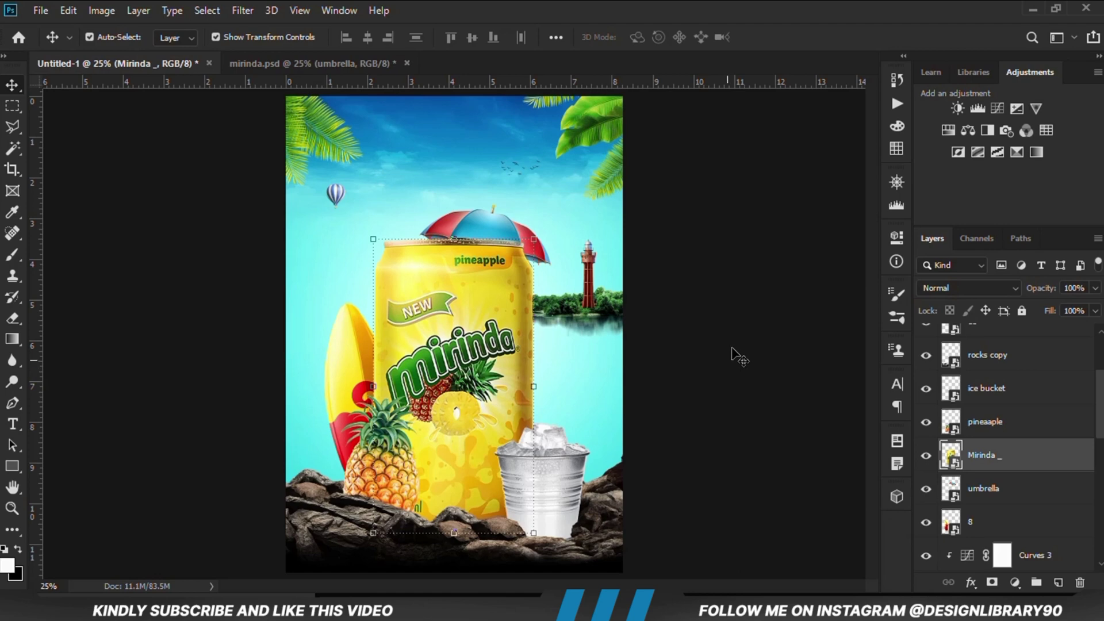
pyautogui.click(500, 224)
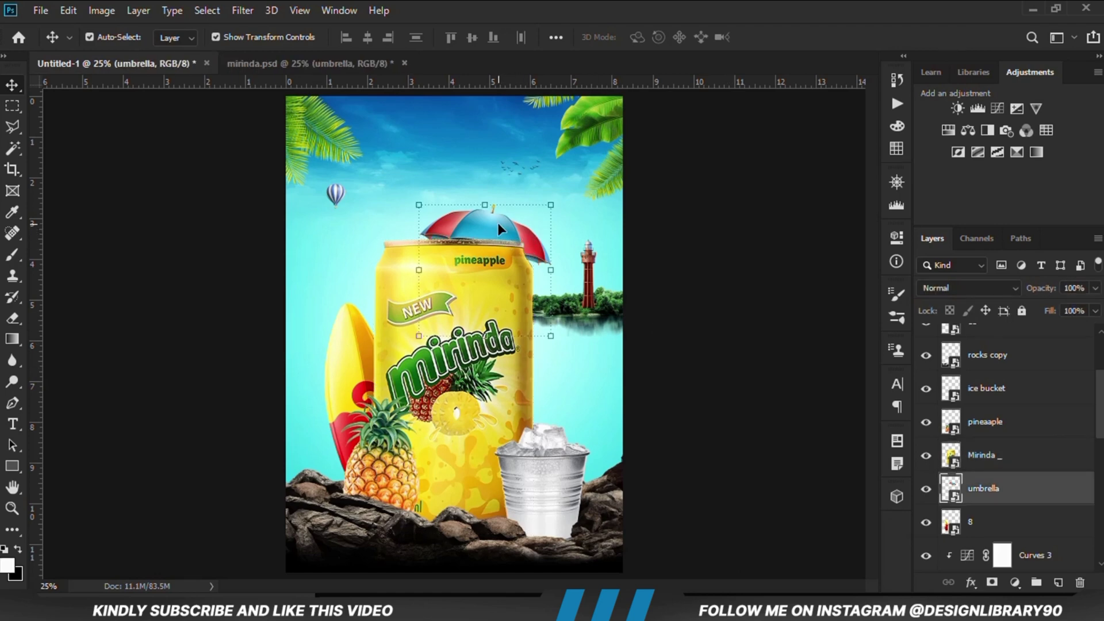
pyautogui.moveTo(498, 222); pyautogui.dragTo(494, 223)
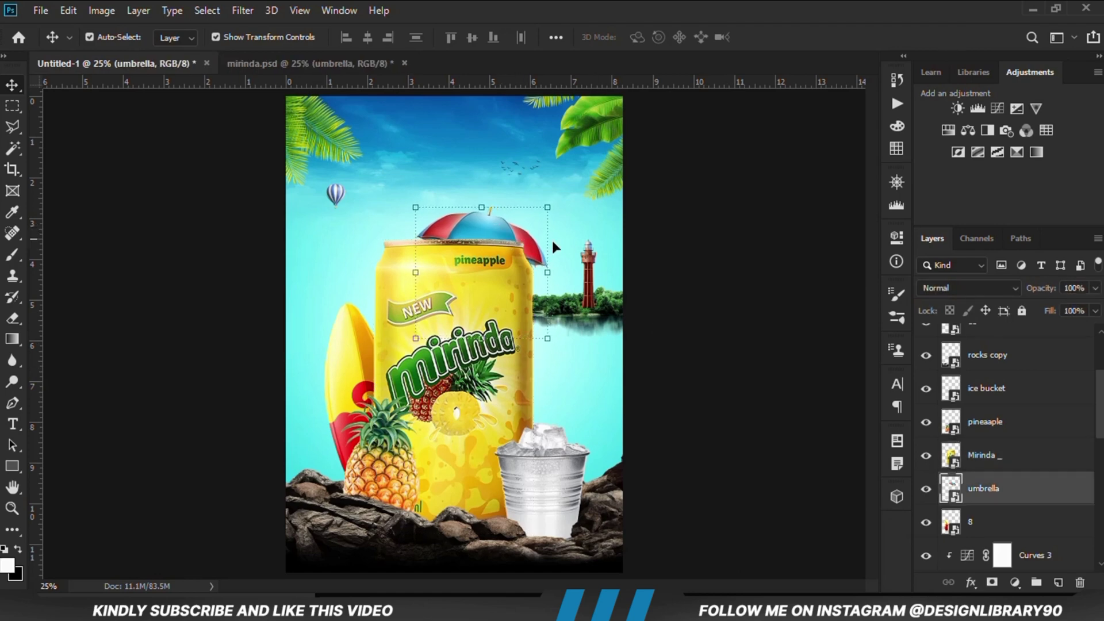
pyautogui.click(925, 457)
pyautogui.click(926, 457)
pyautogui.click(1096, 289)
pyautogui.moveTo(1061, 307); pyautogui.dragTo(1095, 307)
# Lower the Mirinda can layer's opacity to 33% to reveal the umbrella behind it and add a layer mask to the can
pyautogui.click(1041, 455)
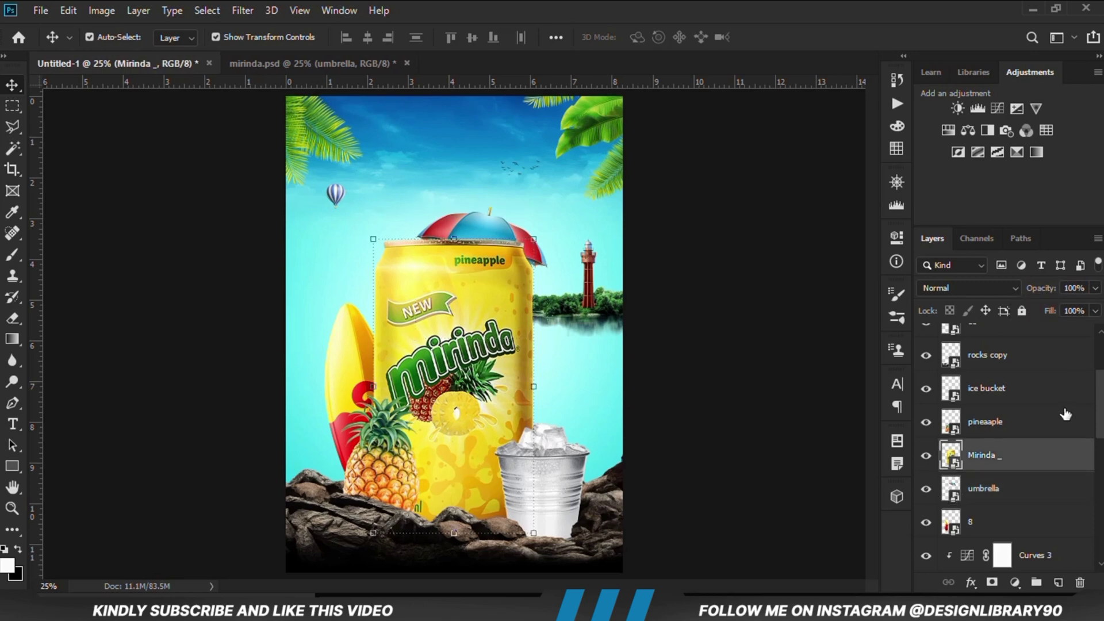
pyautogui.click(1096, 289)
pyautogui.moveTo(1055, 304)
pyautogui.mouseDown()
pyautogui.moveTo(1033, 303)
pyautogui.moveTo(1047, 304)
pyautogui.mouseUp()
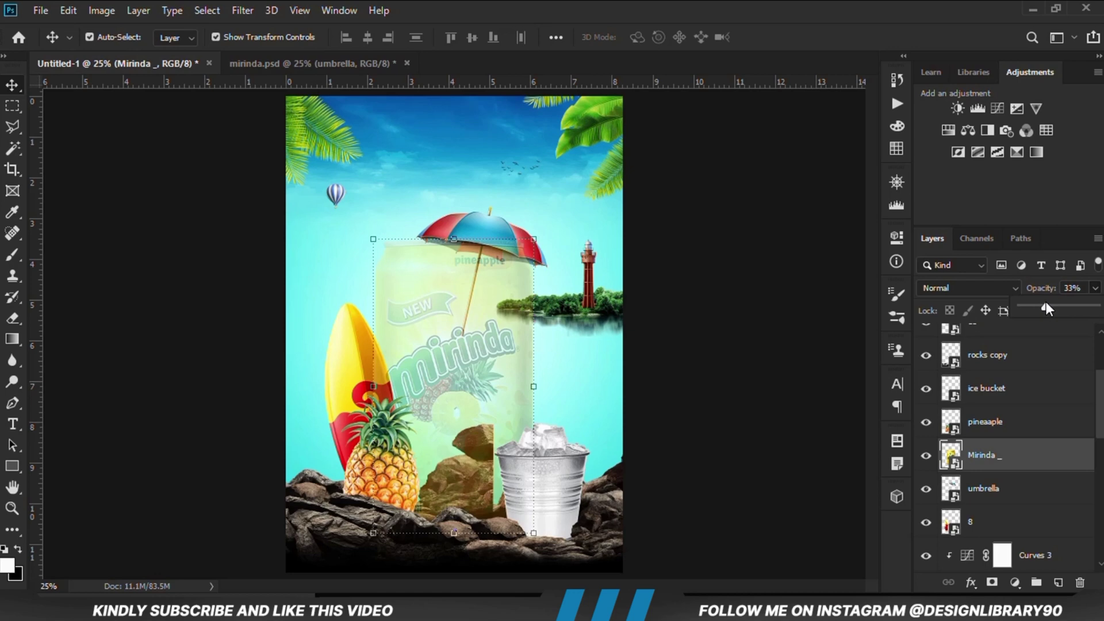
pyautogui.click(927, 454)
pyautogui.click(926, 458)
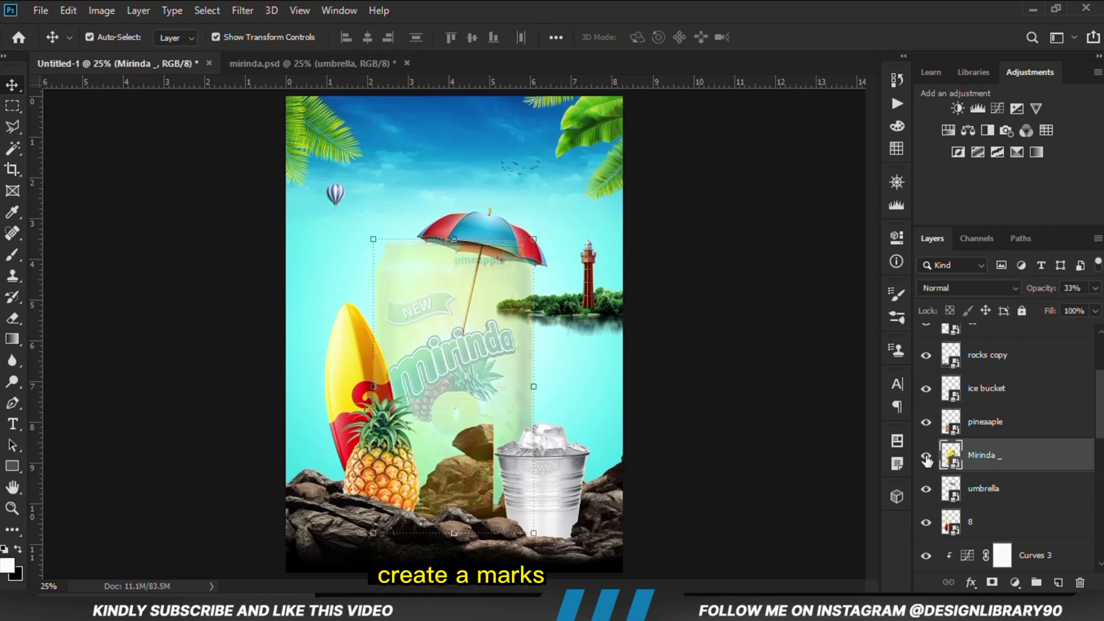
pyautogui.click(993, 582)
# Start a Pen tool path on the umbrella's lower edge, placing anchors around the rib tip between the red and blue panels
pyautogui.scroll(5, 494, 205)
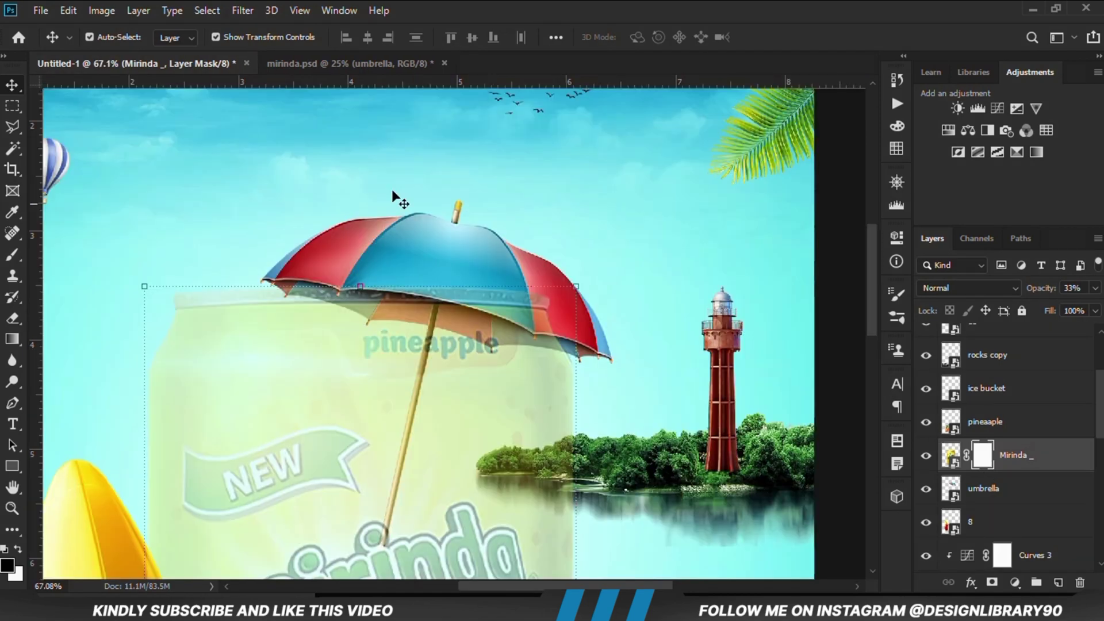
pyautogui.moveTo(14, 404); pyautogui.dragTo(48, 402)
pyautogui.scroll(2, 482, 270)
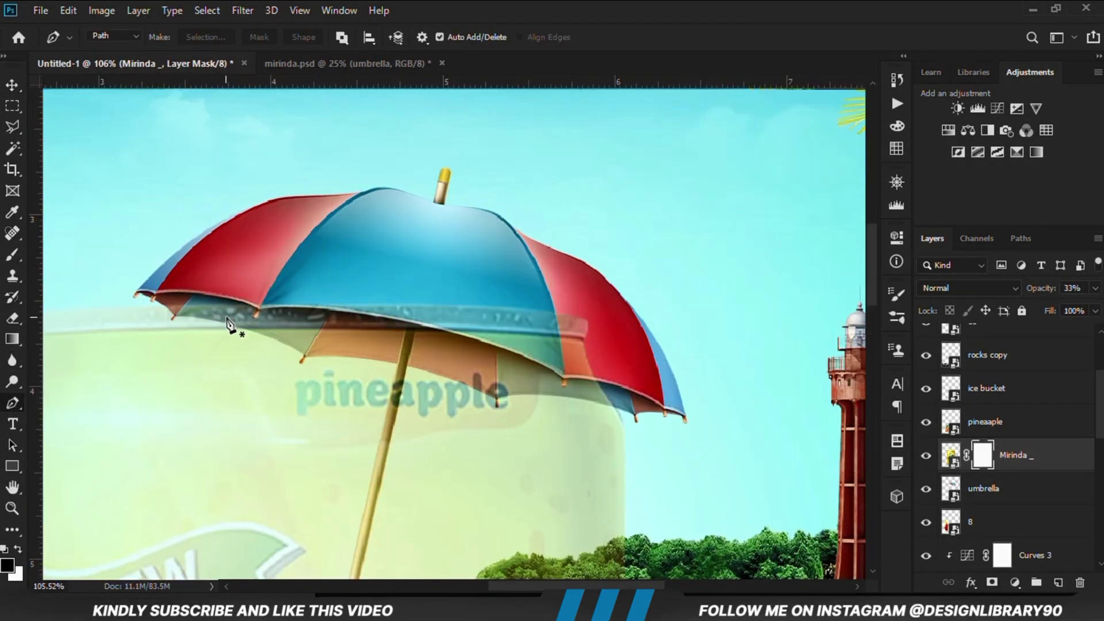
pyautogui.scroll(2, 247, 311)
pyautogui.click(251, 318)
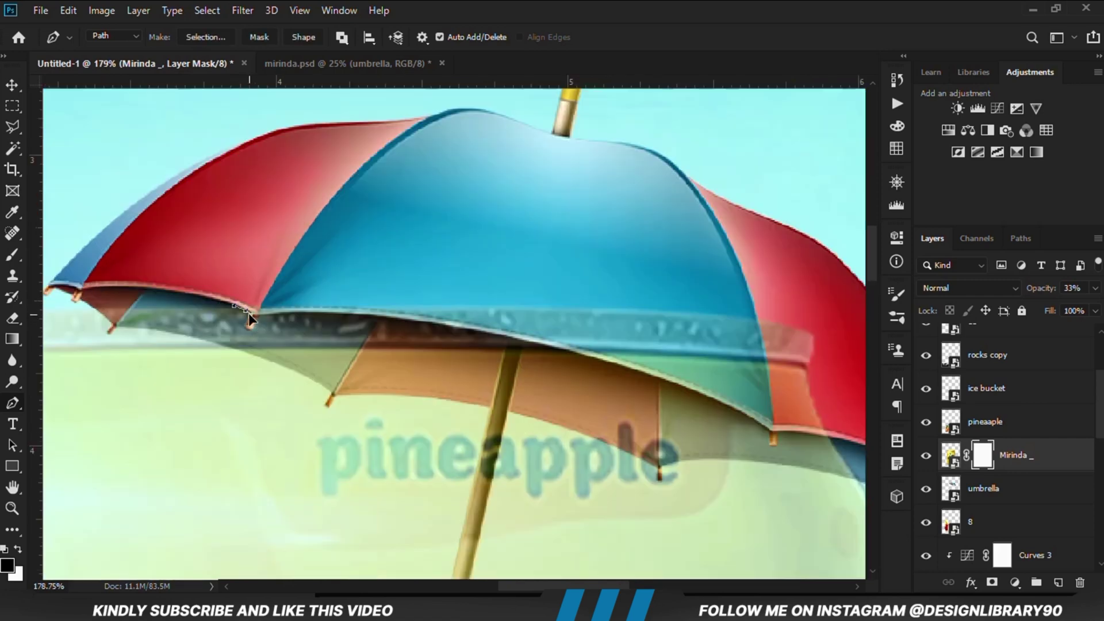
pyautogui.scroll(3, 248, 313)
pyautogui.moveTo(253, 307); pyautogui.dragTo(250, 326)
pyautogui.click(248, 319)
pyautogui.click(267, 310)
# Continue the path along the curved lower edge of the blue panel up to the next rib tip
pyautogui.scroll(-3, 366, 358)
pyautogui.click(780, 432)
pyautogui.click(483, 370)
pyautogui.moveTo(486, 378); pyautogui.dragTo(520, 348)
pyautogui.click(357, 335)
pyautogui.moveTo(356, 334); pyautogui.dragTo(355, 332)
pyautogui.click(662, 387)
pyautogui.moveTo(662, 387); pyautogui.dragTo(672, 387)
# Trace past the second rib tip along the red panel's edge and close the path across the canopy above the can's rim
pyautogui.scroll(3, 788, 454)
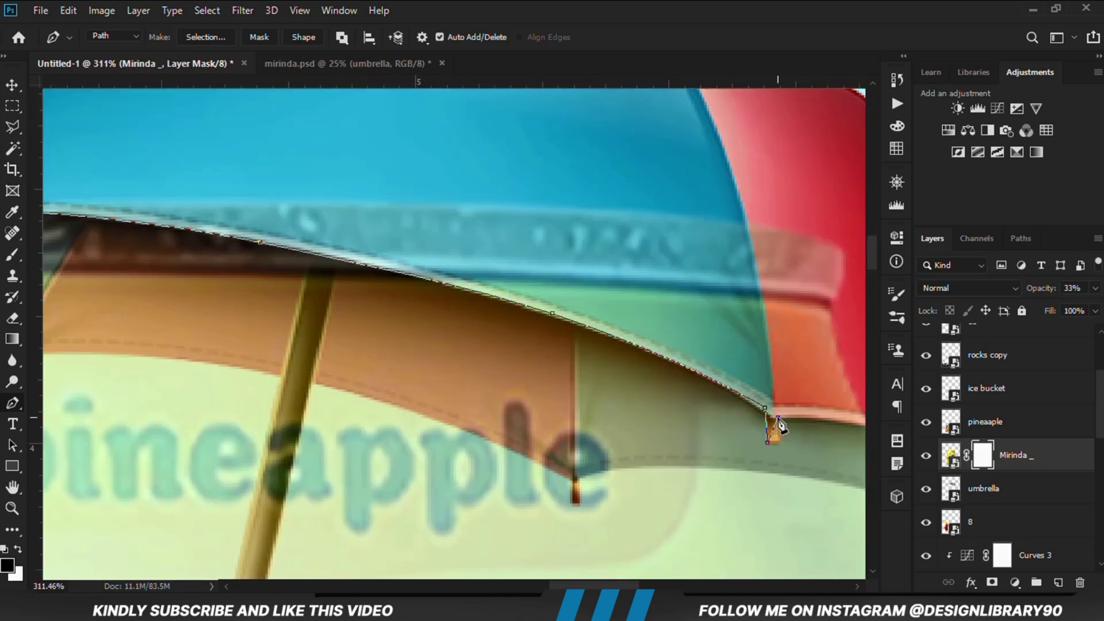
pyautogui.scroll(-2, 236, 418)
pyautogui.click(641, 421)
pyautogui.click(594, 418)
pyautogui.scroll(-2, 647, 425)
pyautogui.moveTo(160, 332); pyautogui.dragTo(150, 323)
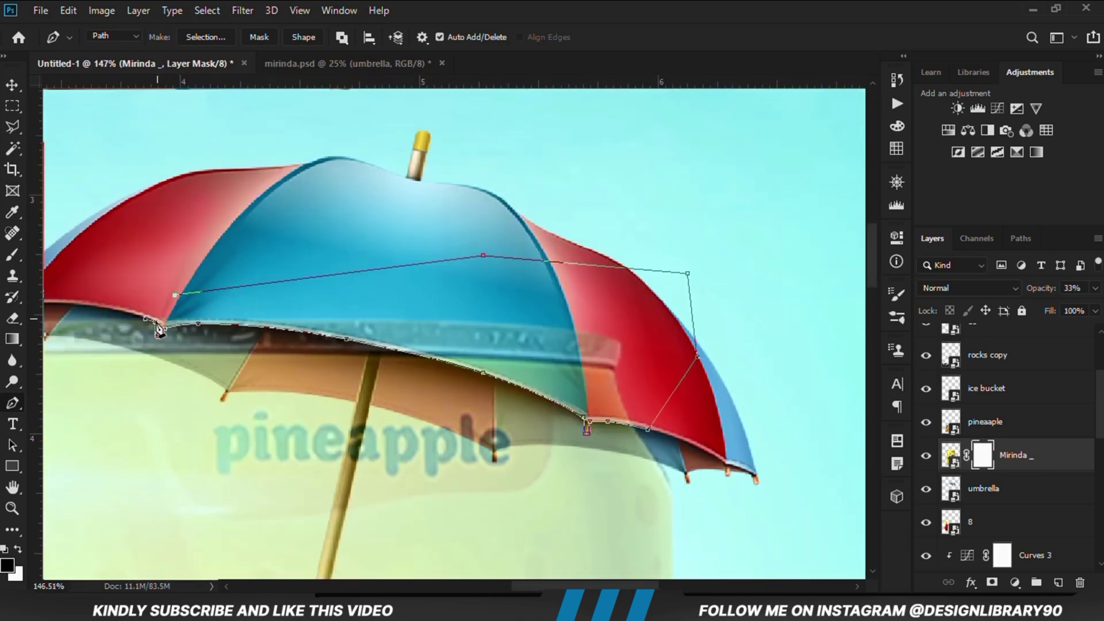
# Convert the umbrella path to a selection and choose Background Color as the fill contents for the can's layer mask
pyautogui.hotkey('ctrl', 'Return')
pyautogui.press('m')
pyautogui.scroll(-3, 357, 323)
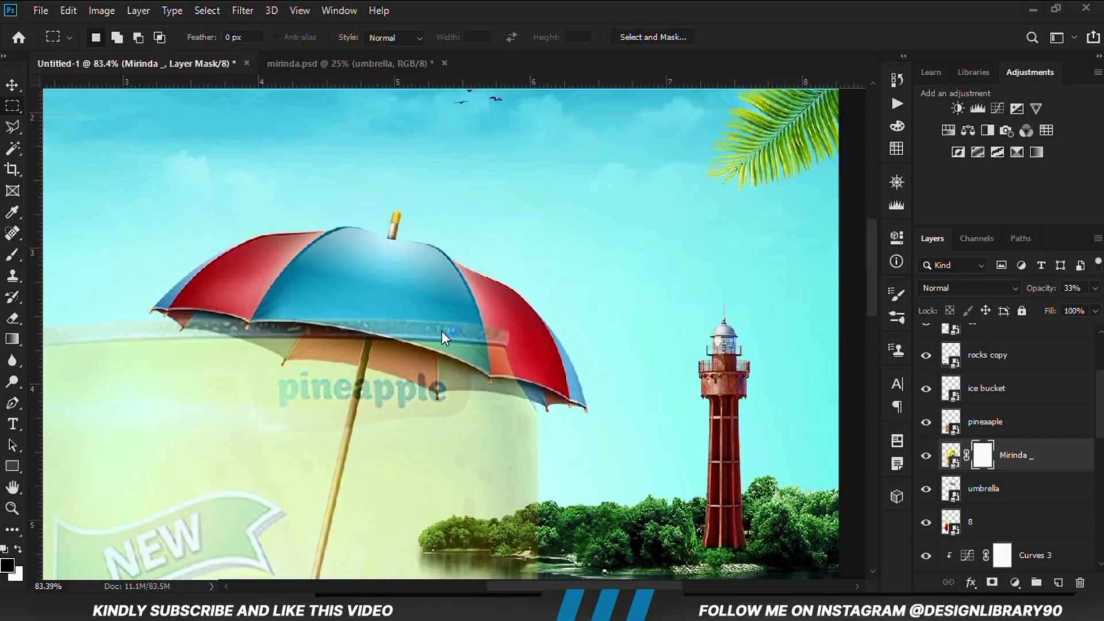
pyautogui.rightClick(444, 330)
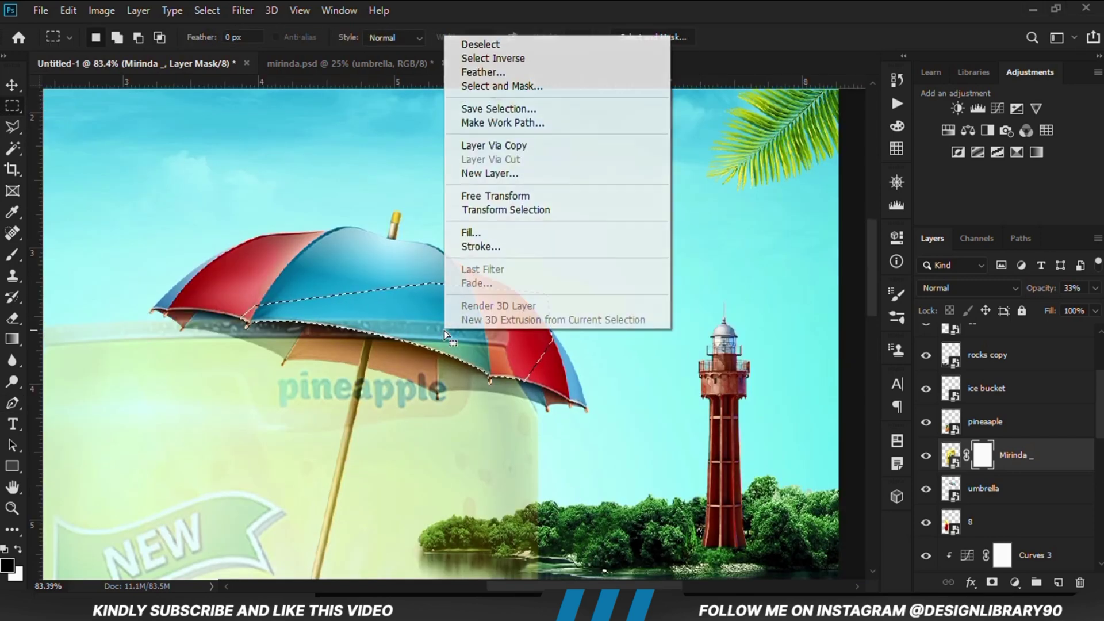
pyautogui.click(482, 233)
pyautogui.hotkey('shift', 'F5')
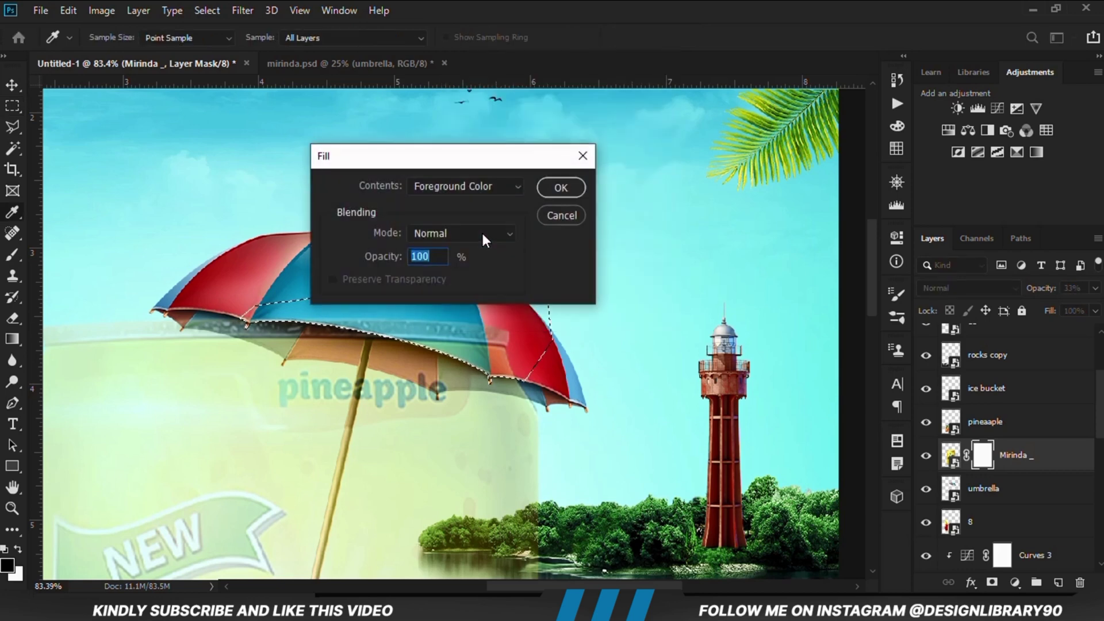
pyautogui.click(478, 186)
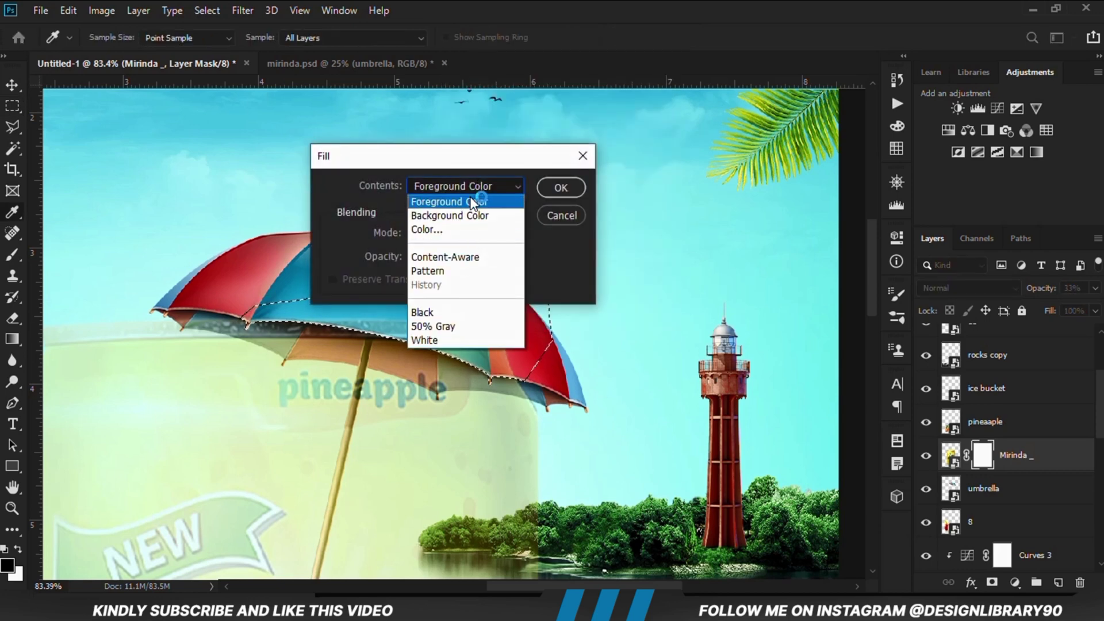
pyautogui.click(479, 215)
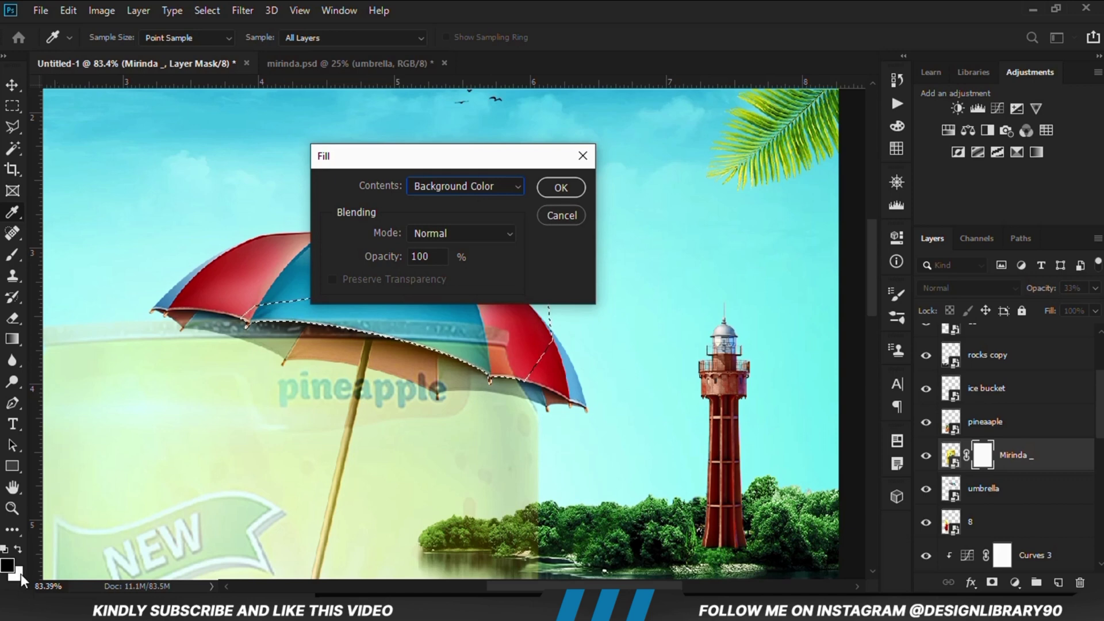
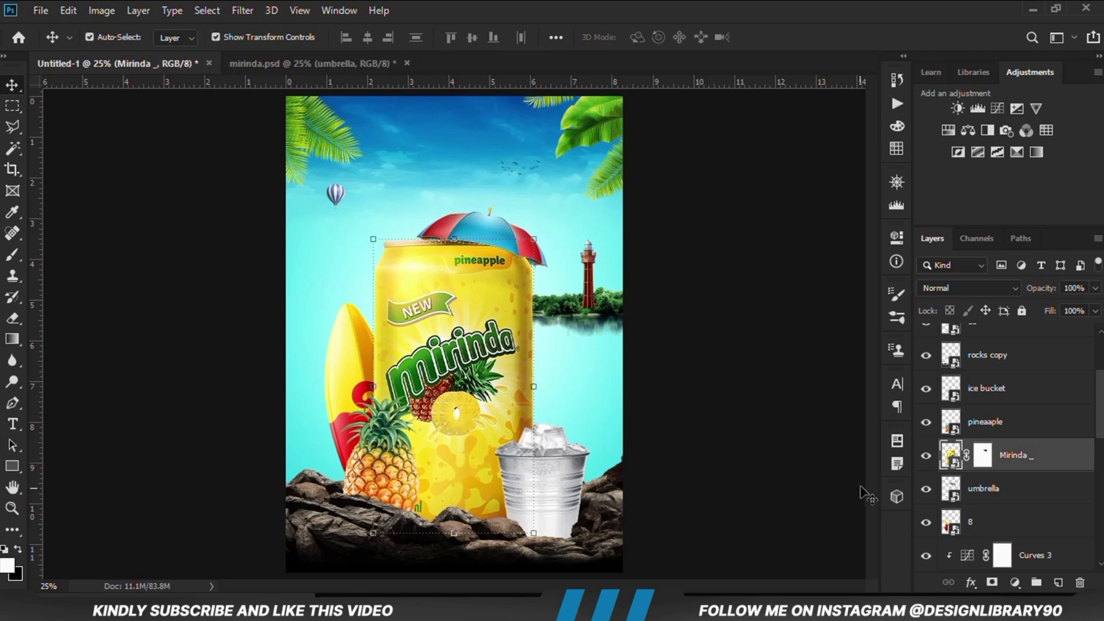
# Add an Exposure adjustment clipped to the Mirinda can and lower its exposure strongly to darken the can
pyautogui.click(925, 454)
pyautogui.click(925, 454)
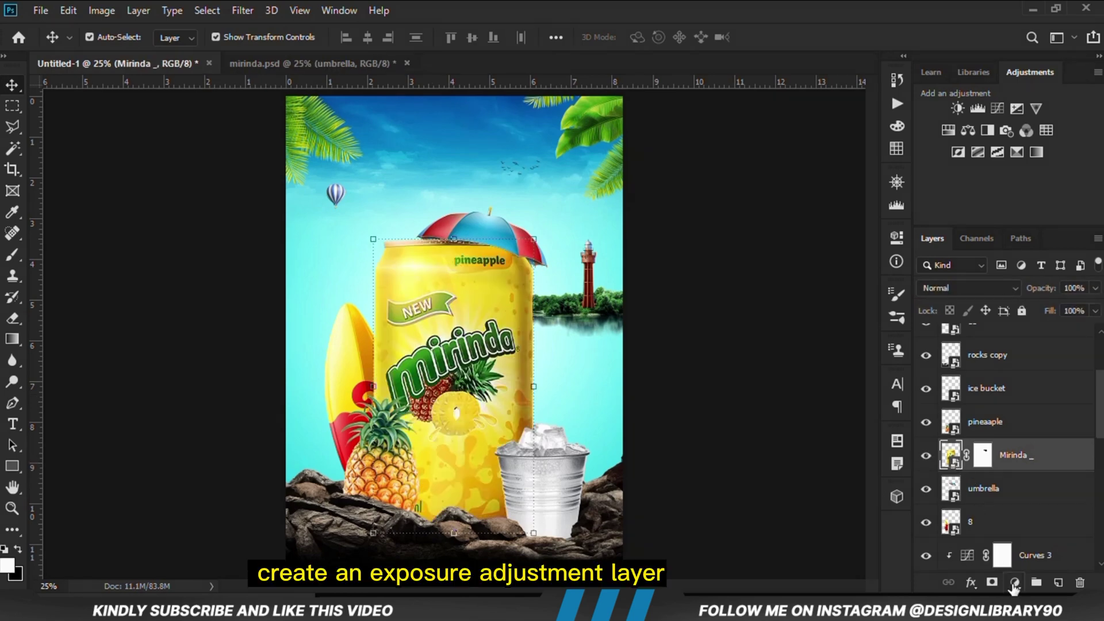
pyautogui.click(1014, 583)
pyautogui.click(1061, 390)
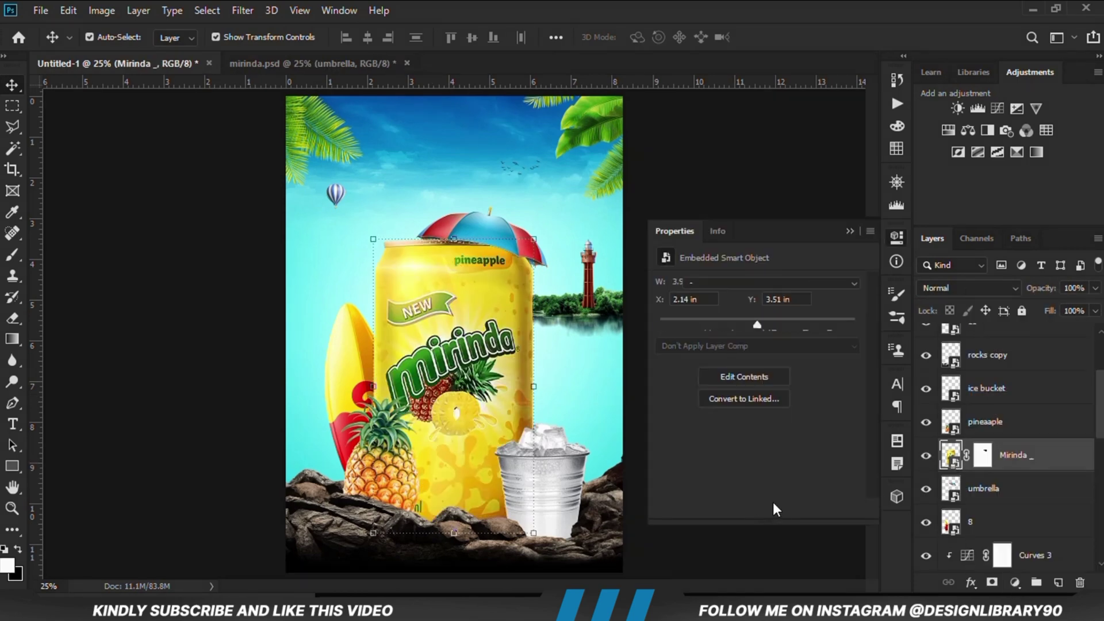
pyautogui.click(757, 509)
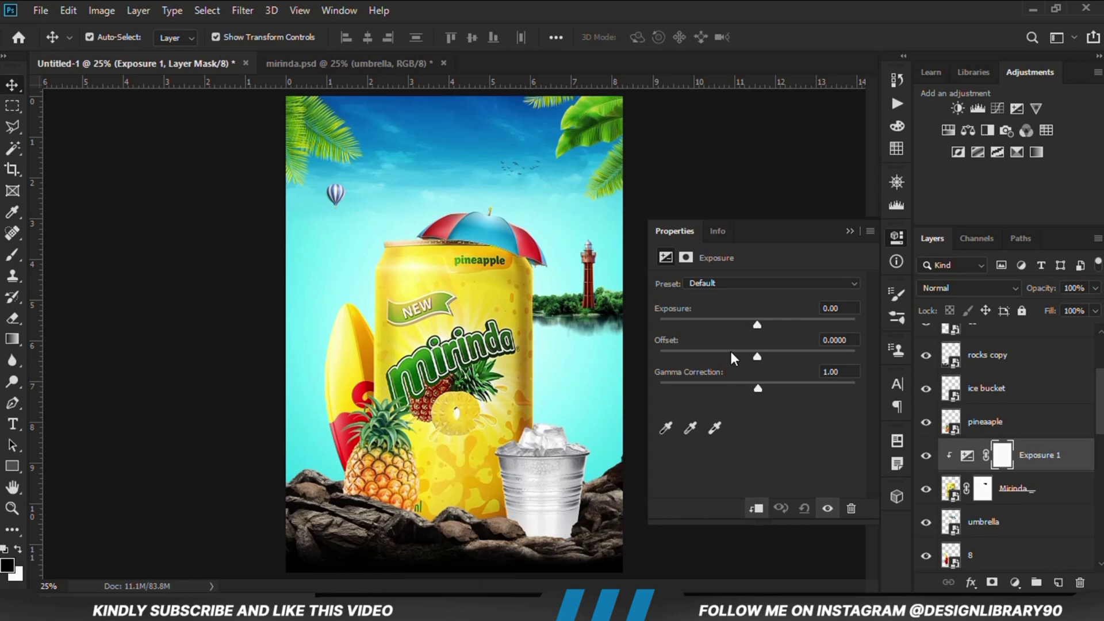
pyautogui.moveTo(729, 324); pyautogui.dragTo(708, 325)
pyautogui.click(849, 231)
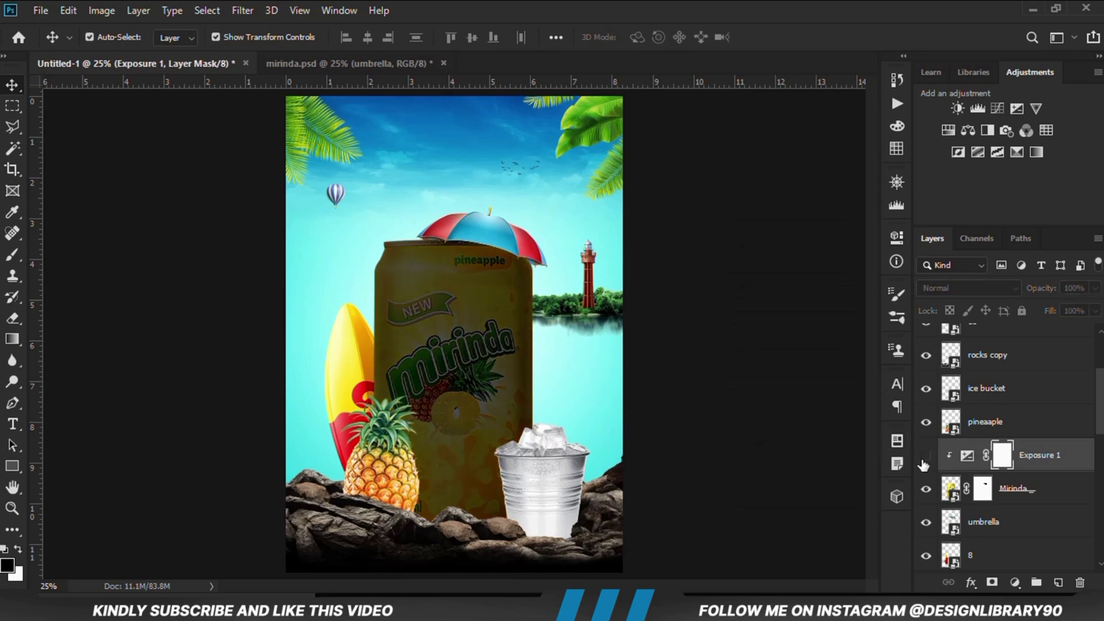
# Compare the can with and without the Exposure 1 adjustment and invert that adjustment's mask to black
pyautogui.click(926, 455)
pyautogui.click(926, 455)
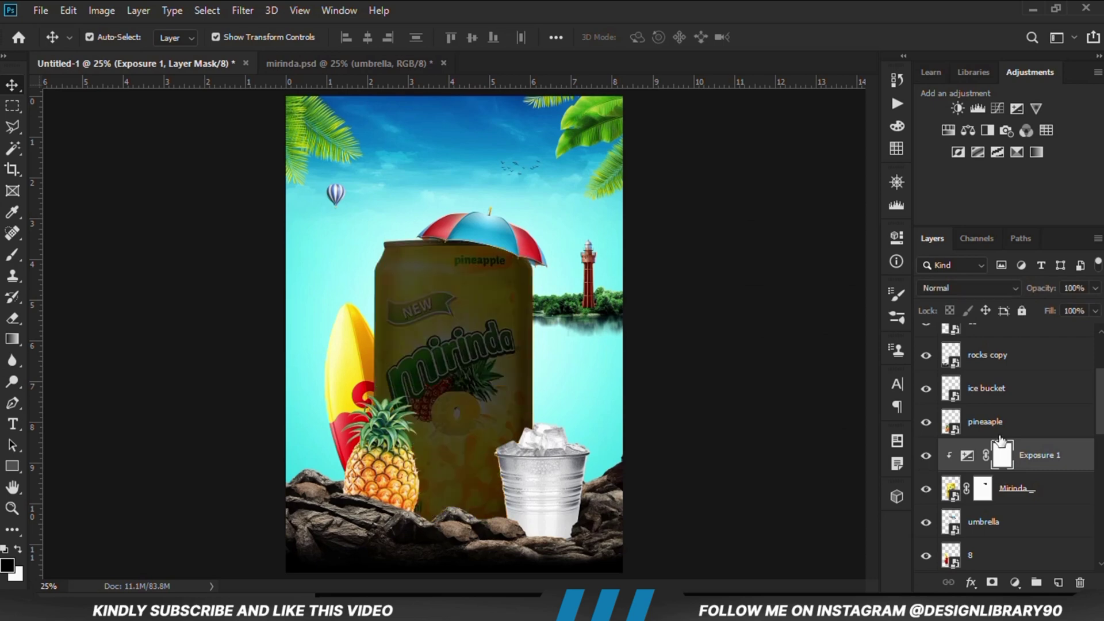
pyautogui.hotkey('ctrl', 'i')
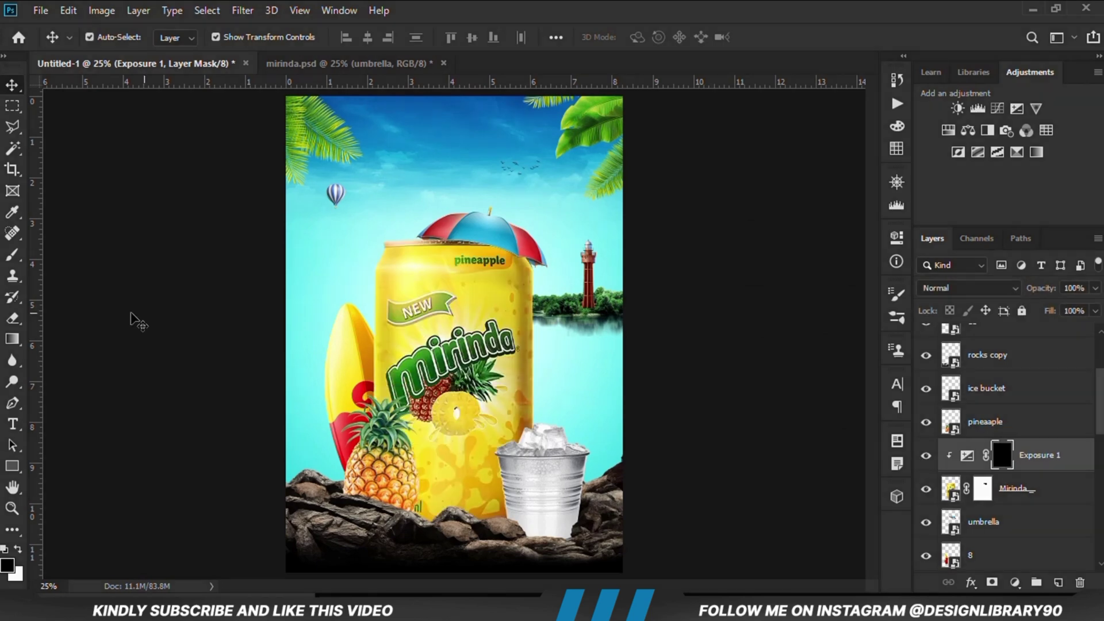
# Activate the Brush tool for the Exposure 1 mask and lower the brush opacity to 8%
pyautogui.click(13, 261)
pyautogui.click(69, 254)
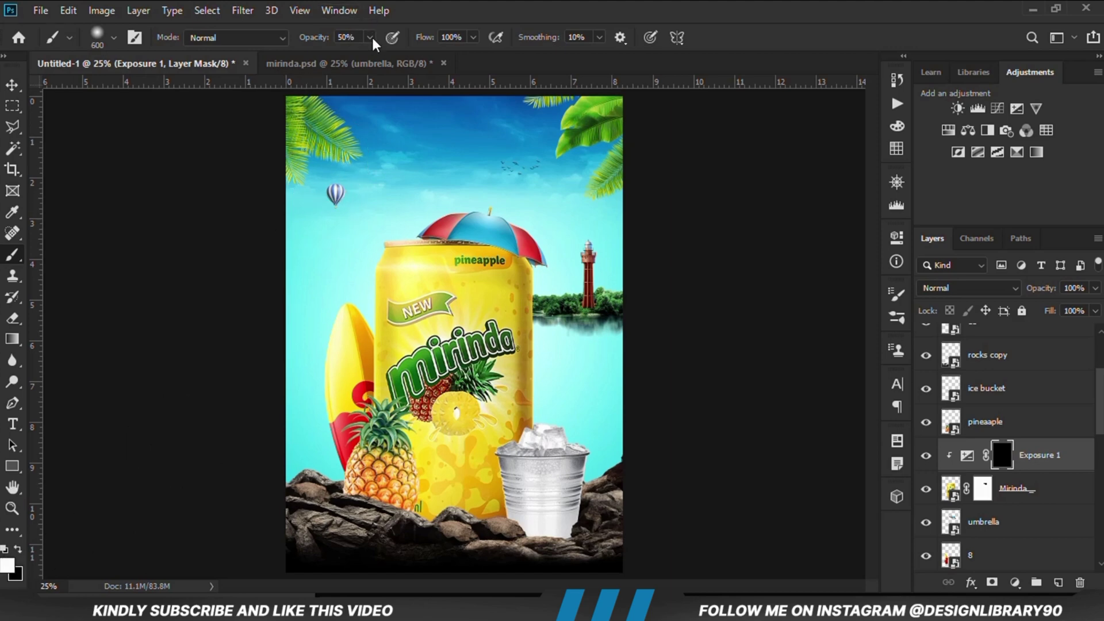
pyautogui.moveTo(369, 37); pyautogui.dragTo(349, 58)
pyautogui.click(502, 7)
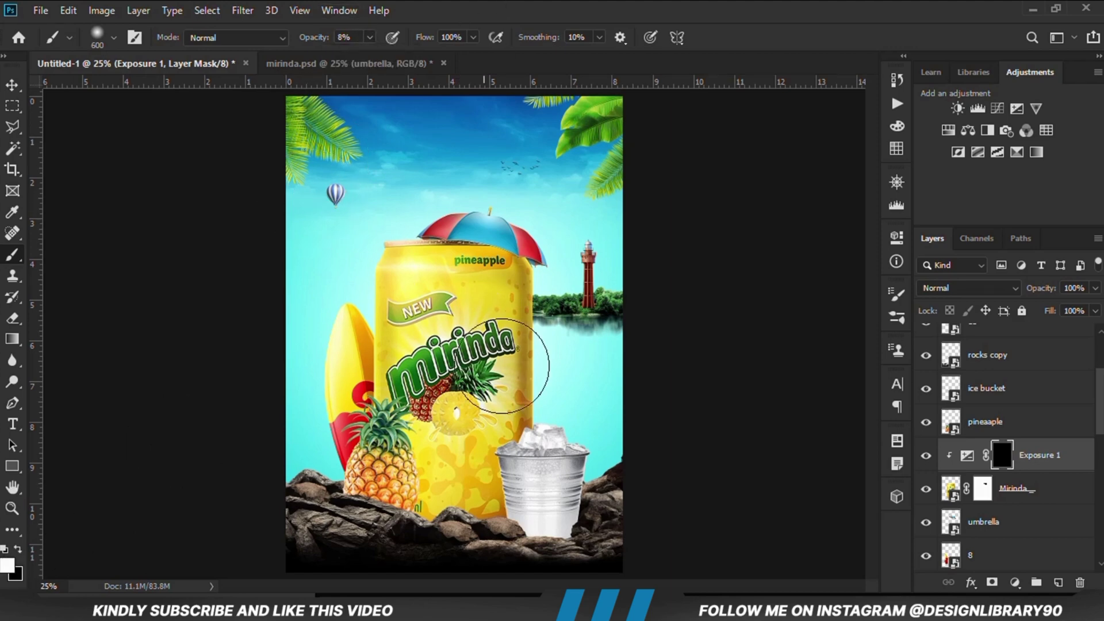
# Paint the Exposure 1 mask along the edges of the can at 8% brush opacity and compare the result with the adjustment hidden
pyautogui.scroll(-1, 549, 345)
pyautogui.moveTo(550, 274)
pyautogui.mouseDown()
pyautogui.moveTo(564, 422)
pyautogui.moveTo(531, 468)
pyautogui.moveTo(523, 442)
pyautogui.moveTo(494, 483)
pyautogui.moveTo(419, 506)
pyautogui.moveTo(339, 449)
pyautogui.moveTo(351, 346)
pyautogui.moveTo(488, 177)
pyautogui.moveTo(505, 197)
pyautogui.moveTo(438, 329)
pyautogui.moveTo(438, 523)
pyautogui.moveTo(495, 473)
pyautogui.moveTo(564, 260)
pyautogui.moveTo(497, 209)
pyautogui.moveTo(381, 264)
pyautogui.moveTo(352, 335)
pyautogui.moveTo(377, 512)
pyautogui.moveTo(535, 538)
pyautogui.moveTo(542, 504)
pyautogui.moveTo(524, 511)
pyautogui.moveTo(517, 389)
pyautogui.moveTo(528, 233)
pyautogui.moveTo(457, 196)
pyautogui.mouseUp()
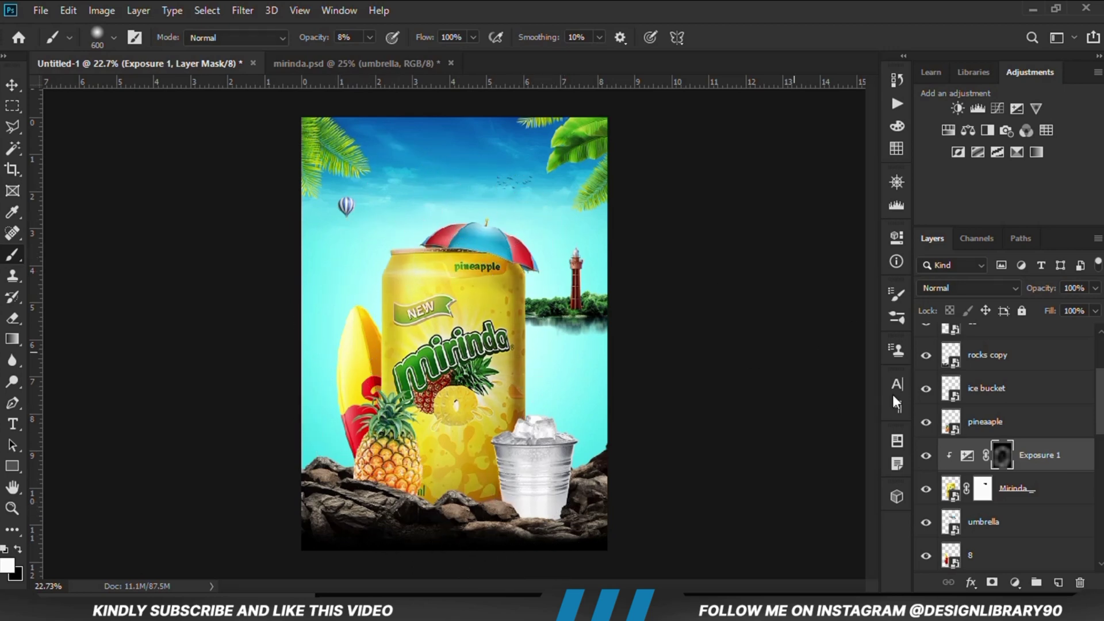
pyautogui.click(927, 456)
pyautogui.click(926, 456)
# Add a second Exposure adjustment clipped to the Mirinda can, lower its exposure strongly and invert its mask to black
pyautogui.click(1015, 582)
pyautogui.click(1013, 384)
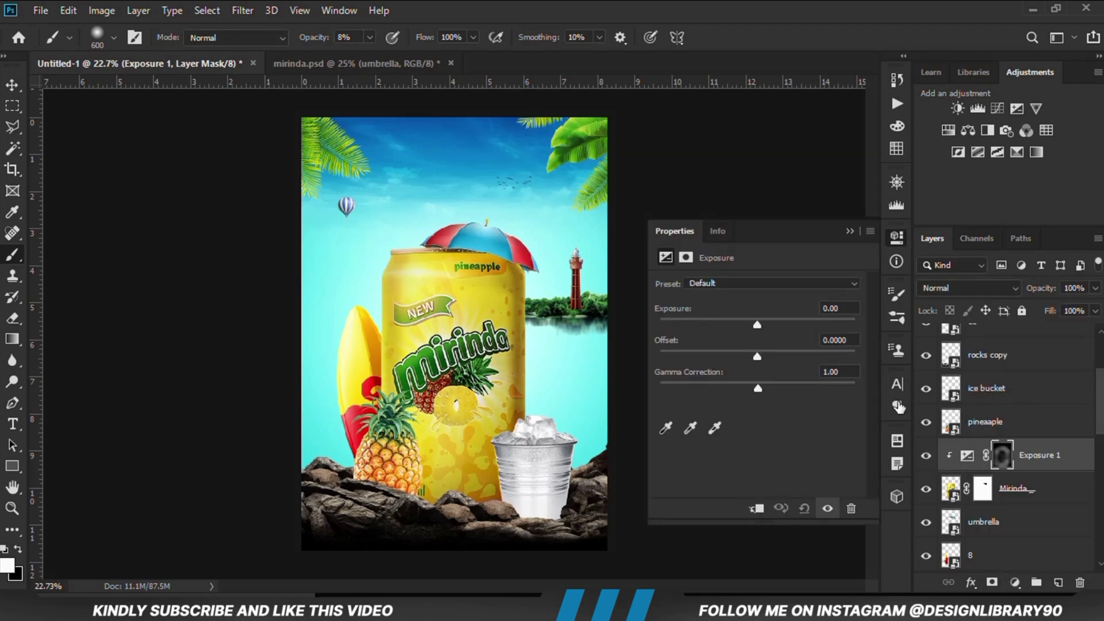
pyautogui.click(757, 509)
pyautogui.moveTo(757, 325); pyautogui.dragTo(697, 322)
pyautogui.click(849, 230)
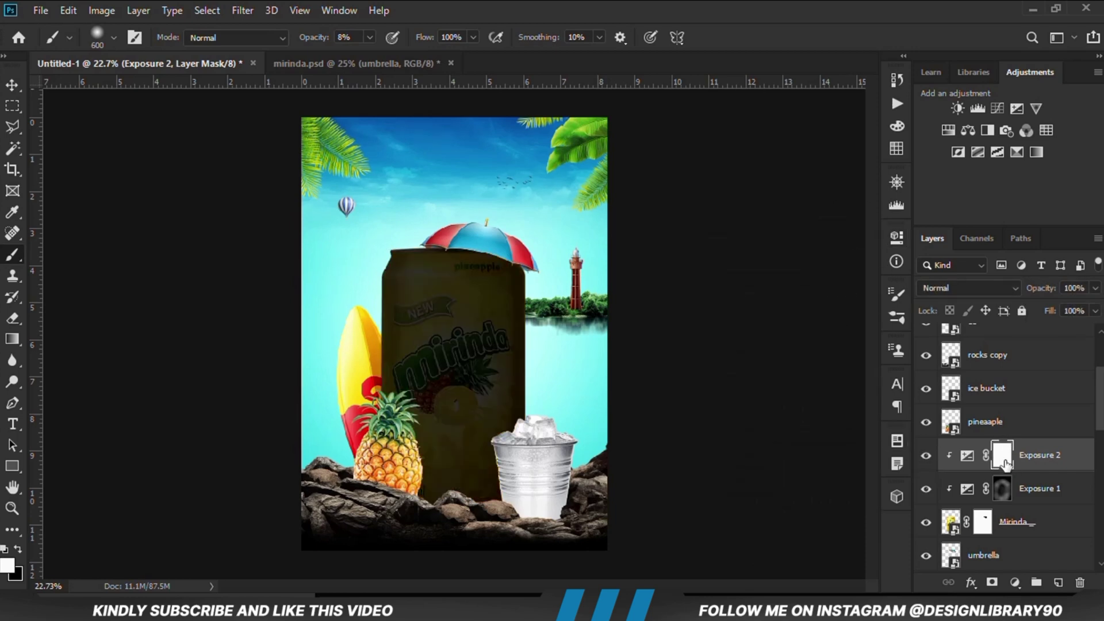
pyautogui.hotkey('ctrl', 'i')
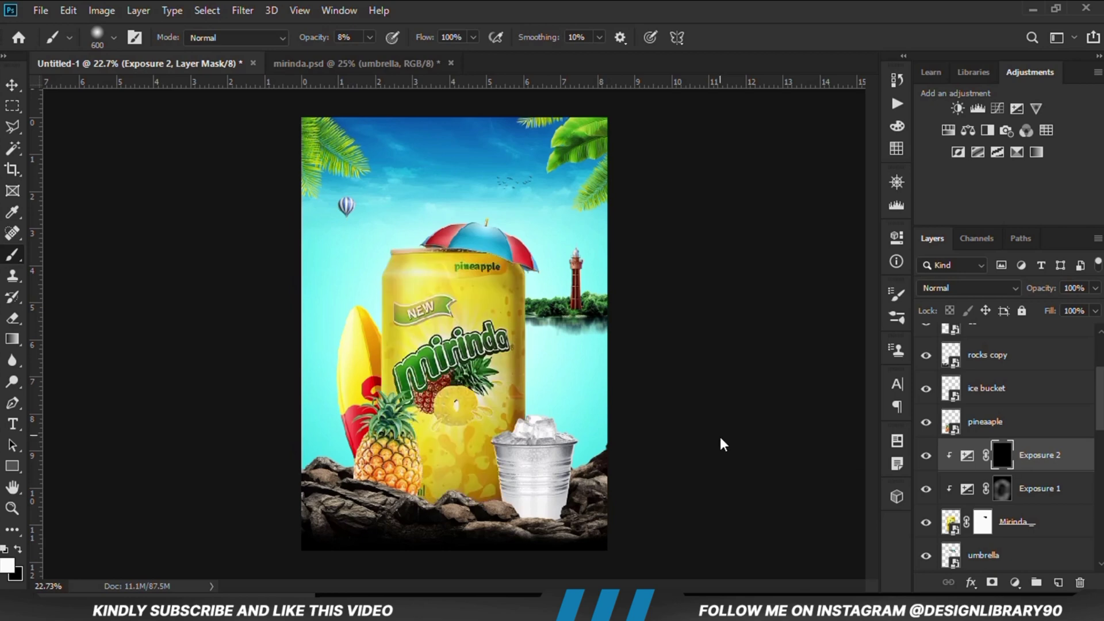
# Paint shadows on the Exposure 2 mask behind the ice bucket, rocks and pineapple with a 300 px brush at 18% opacity
pyautogui.click(370, 37)
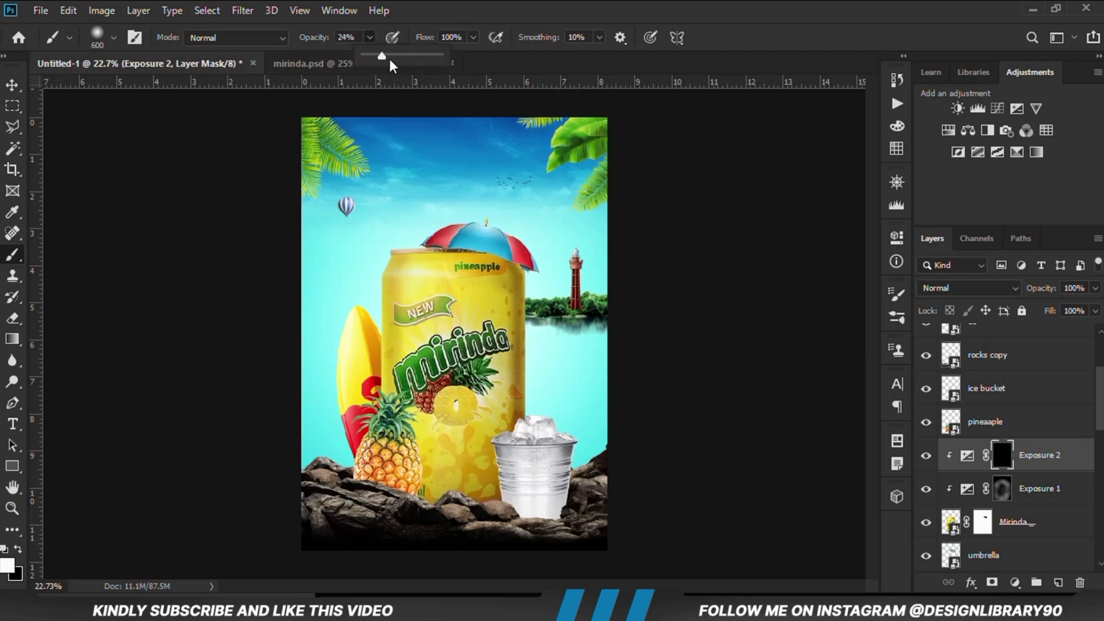
pyautogui.click(465, 4)
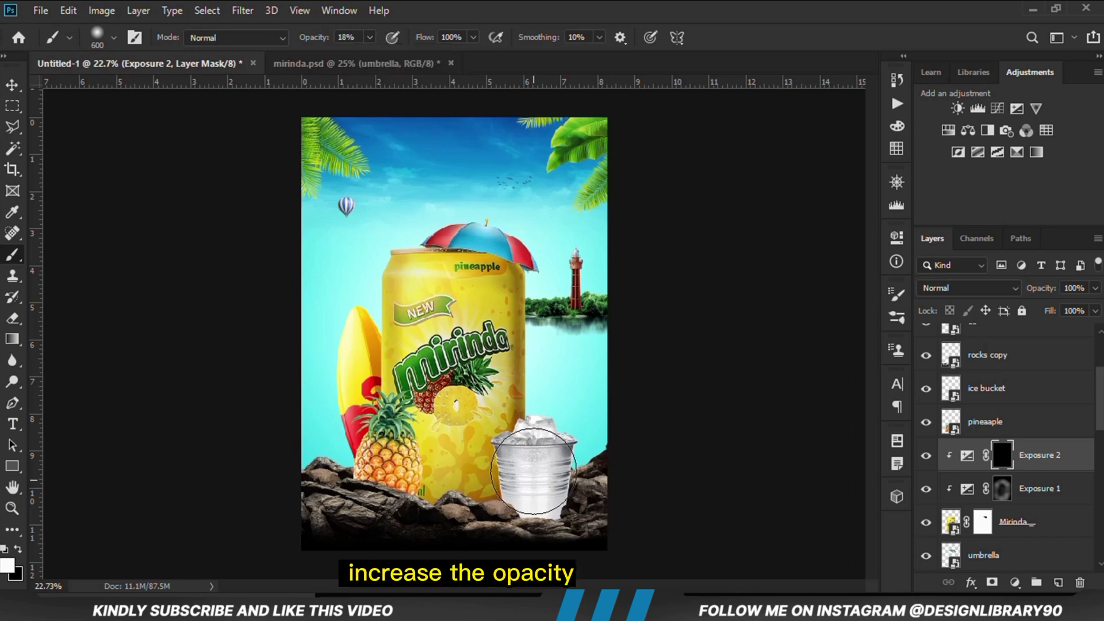
pyautogui.click(537, 466)
pyautogui.press('[')
pyautogui.press('[')
pyautogui.press('[')
pyautogui.press('[')
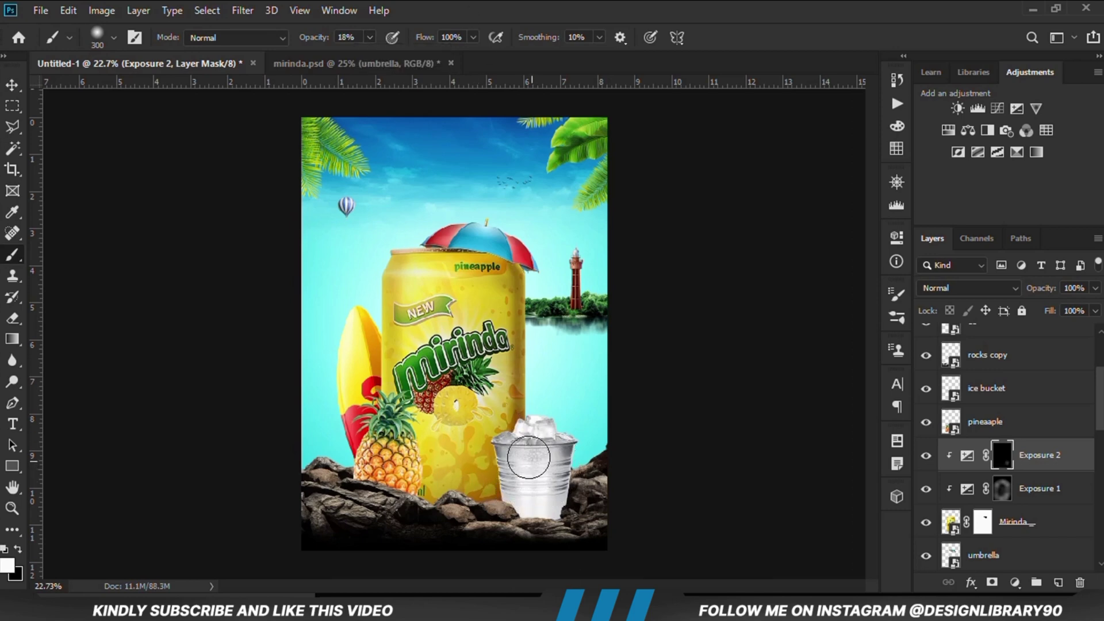
pyautogui.moveTo(522, 488)
pyautogui.mouseDown()
pyautogui.moveTo(525, 504)
pyautogui.moveTo(526, 475)
pyautogui.mouseUp()
pyautogui.moveTo(540, 436)
pyautogui.mouseDown()
pyautogui.moveTo(531, 432)
pyautogui.moveTo(518, 504)
pyautogui.moveTo(511, 431)
pyautogui.moveTo(515, 535)
pyautogui.moveTo(462, 514)
pyautogui.moveTo(435, 520)
pyautogui.moveTo(451, 510)
pyautogui.moveTo(434, 524)
pyautogui.moveTo(397, 515)
pyautogui.moveTo(351, 481)
pyautogui.moveTo(373, 402)
pyautogui.moveTo(374, 414)
pyautogui.mouseUp()
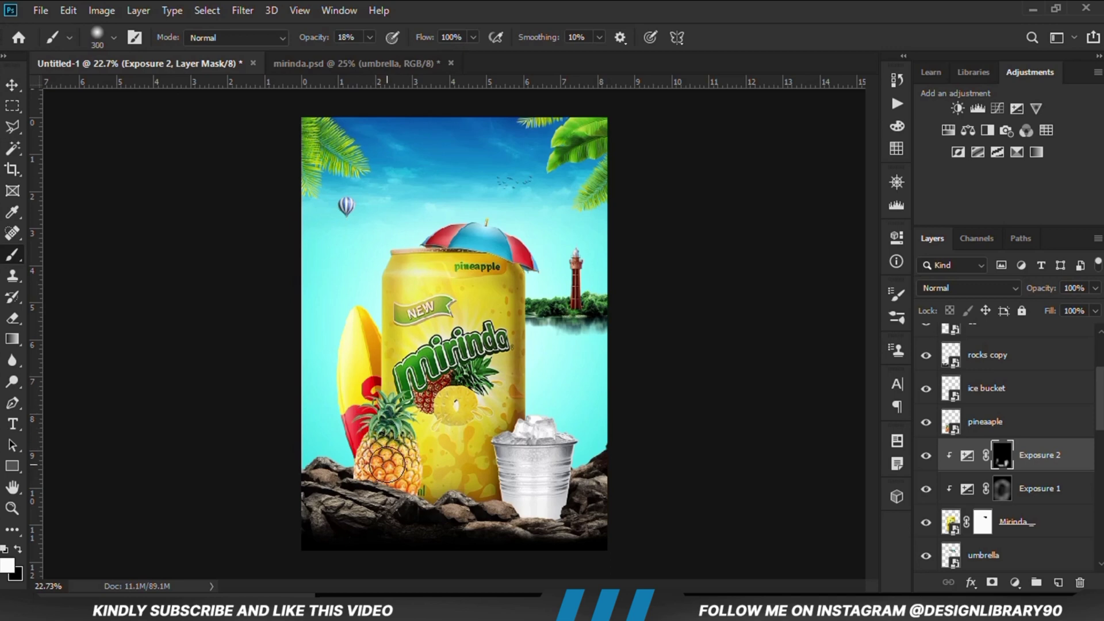
# Enlarge the brush to 500 px for the shadow at the can's base and compare the can with and without Exposure 2
pyautogui.press(']')
pyautogui.press(']')
pyautogui.press(']')
pyautogui.press(']')
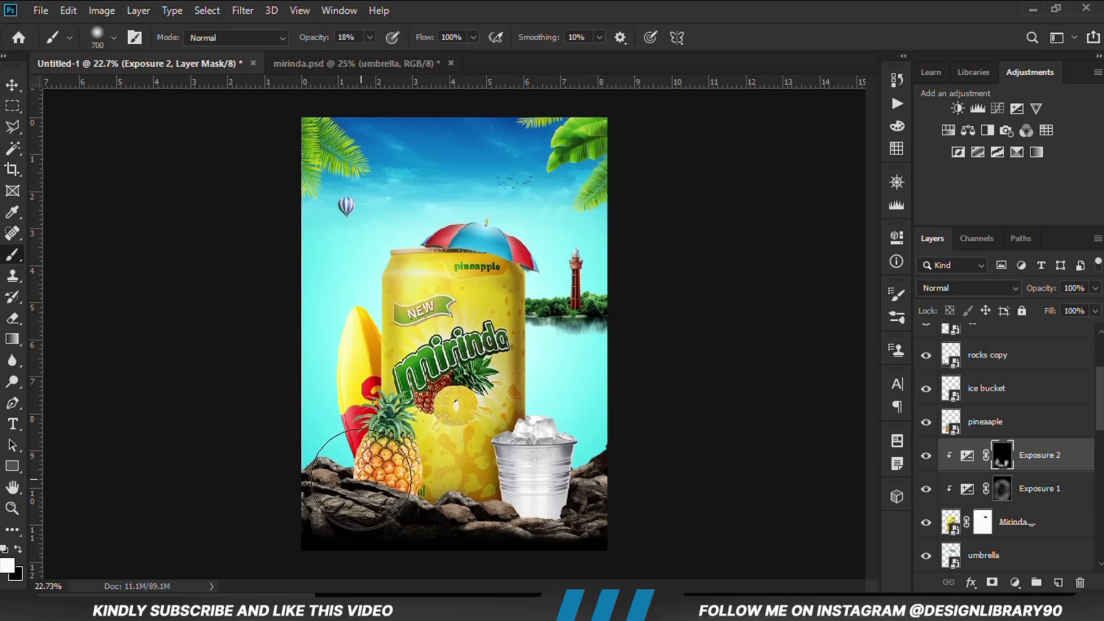
pyautogui.press('[')
pyautogui.press('[')
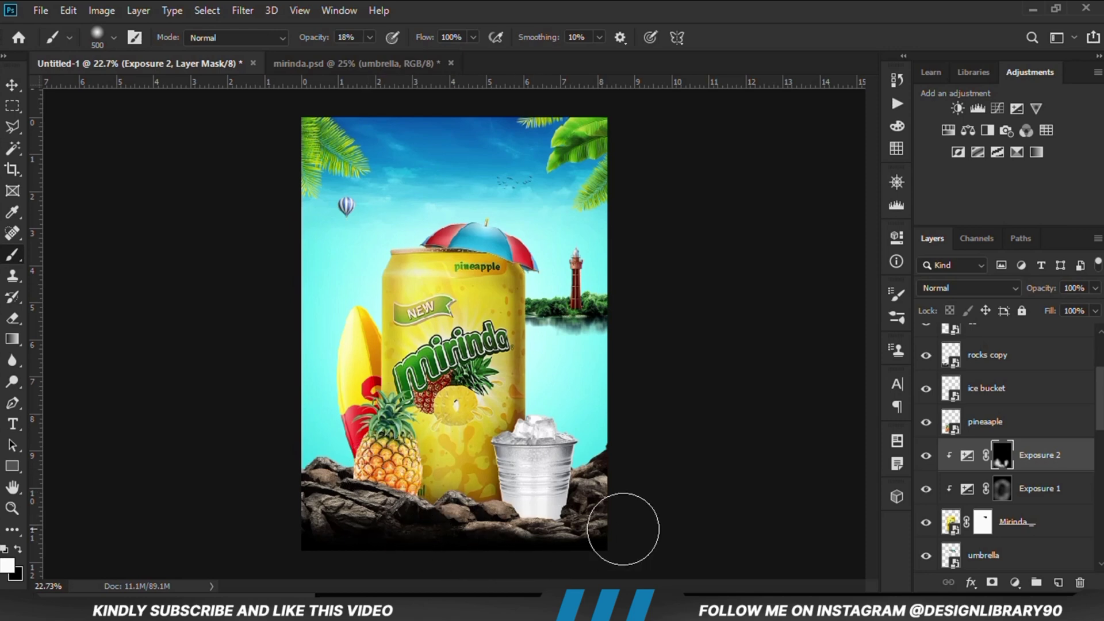
pyautogui.click(927, 460)
pyautogui.click(927, 460)
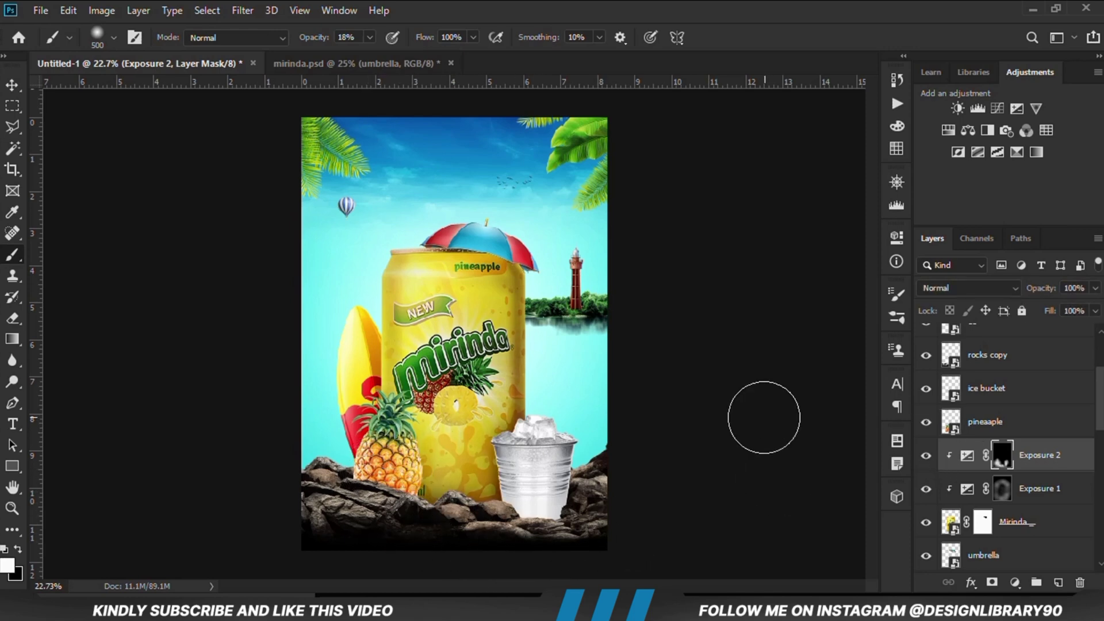
# Switch the mask painting colour to black, reduce the brush to 200 px and finish editing the Exposure 2 mask
pyautogui.press('x')
pyautogui.press('[')
pyautogui.press('[')
pyautogui.press('[')
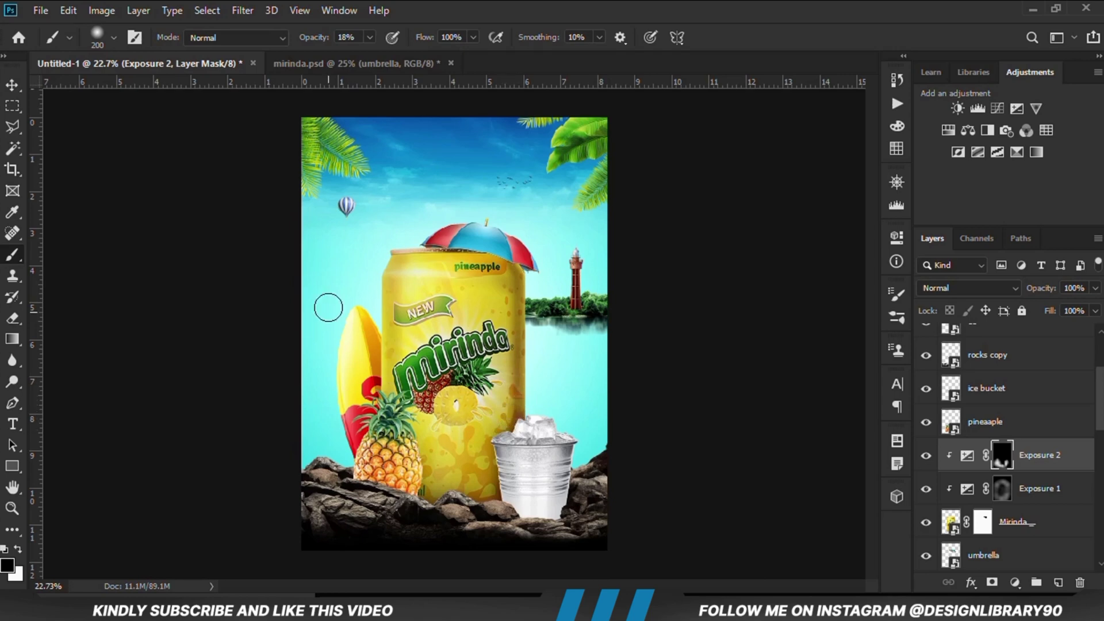
pyautogui.click(12, 85)
pyautogui.click(163, 326)
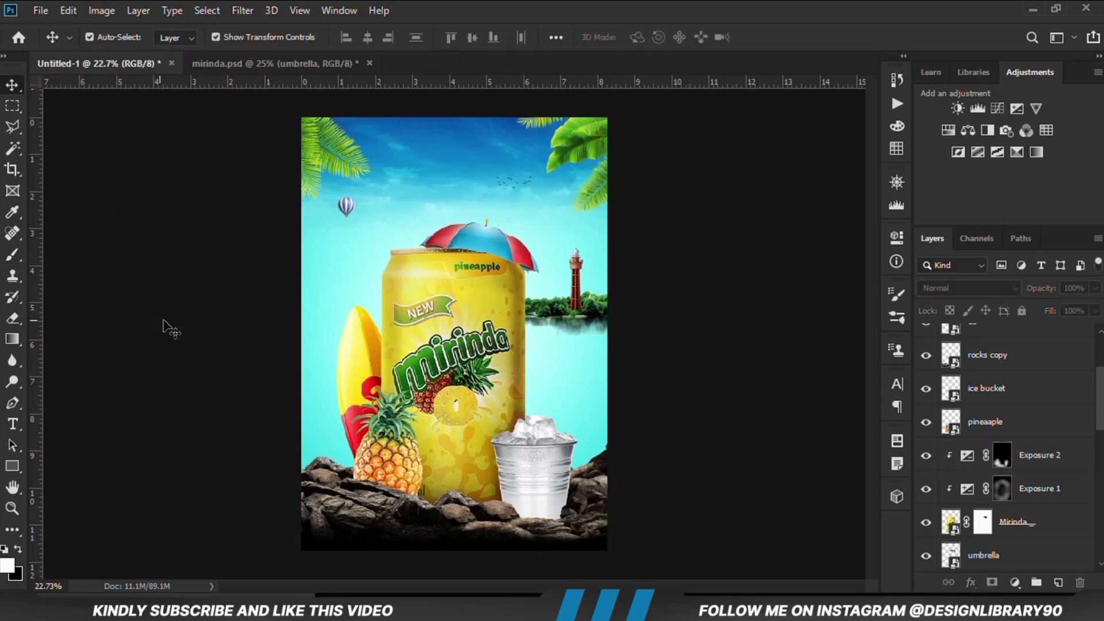
# Add an Exposure adjustment clipped to the pineapple in front of the can and lower its exposure to darken the fruit
pyautogui.click(360, 426)
pyautogui.click(926, 422)
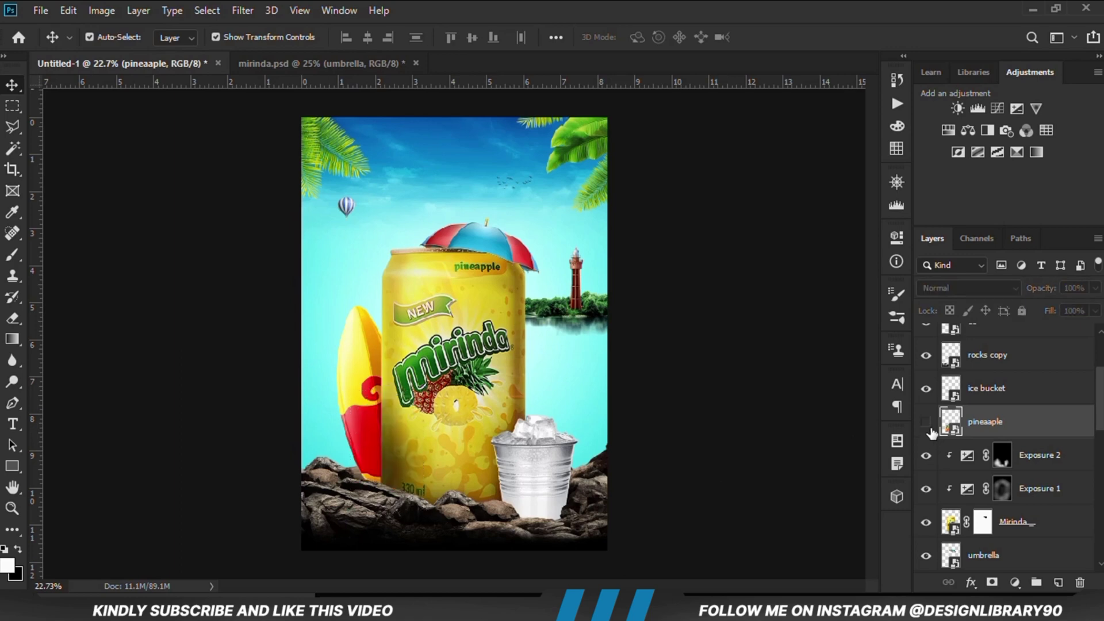
pyautogui.click(926, 422)
pyautogui.click(1014, 582)
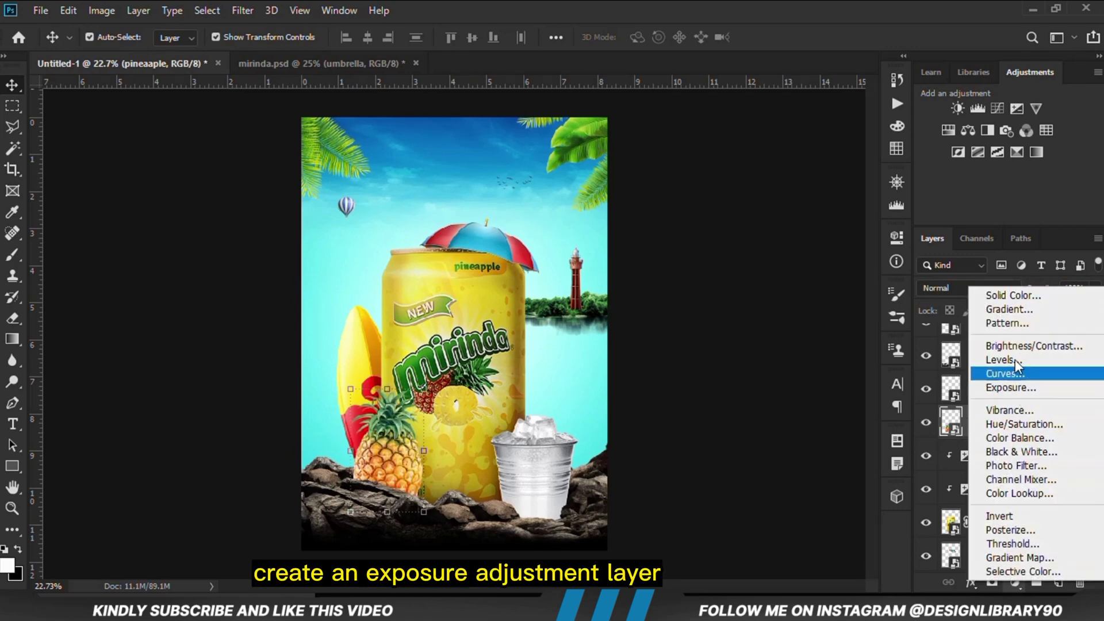
pyautogui.click(1015, 388)
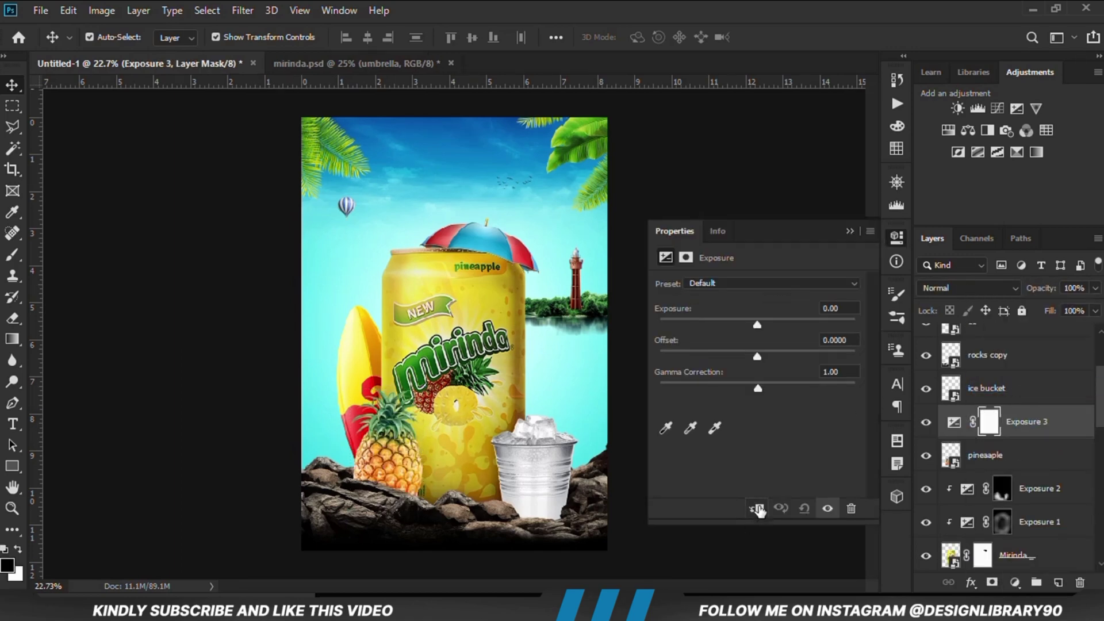
pyautogui.click(757, 509)
pyautogui.moveTo(734, 322); pyautogui.dragTo(713, 319)
pyautogui.click(849, 230)
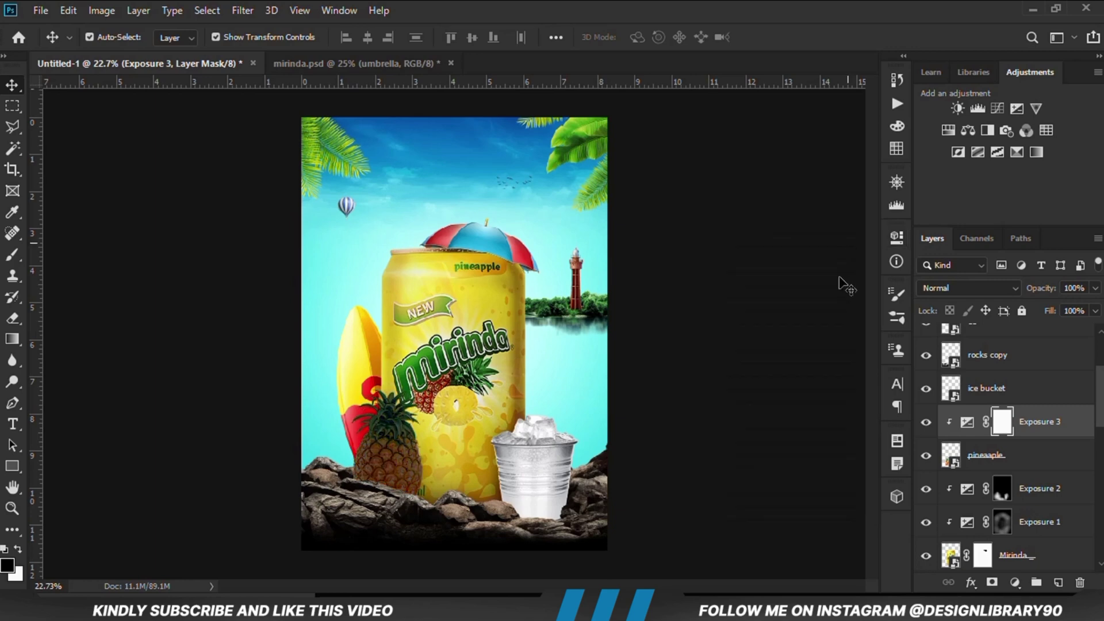
# Invert the Exposure 3 mask to black and activate the Brush tool
pyautogui.click(926, 422)
pyautogui.hotkey('ctrl', 'i')
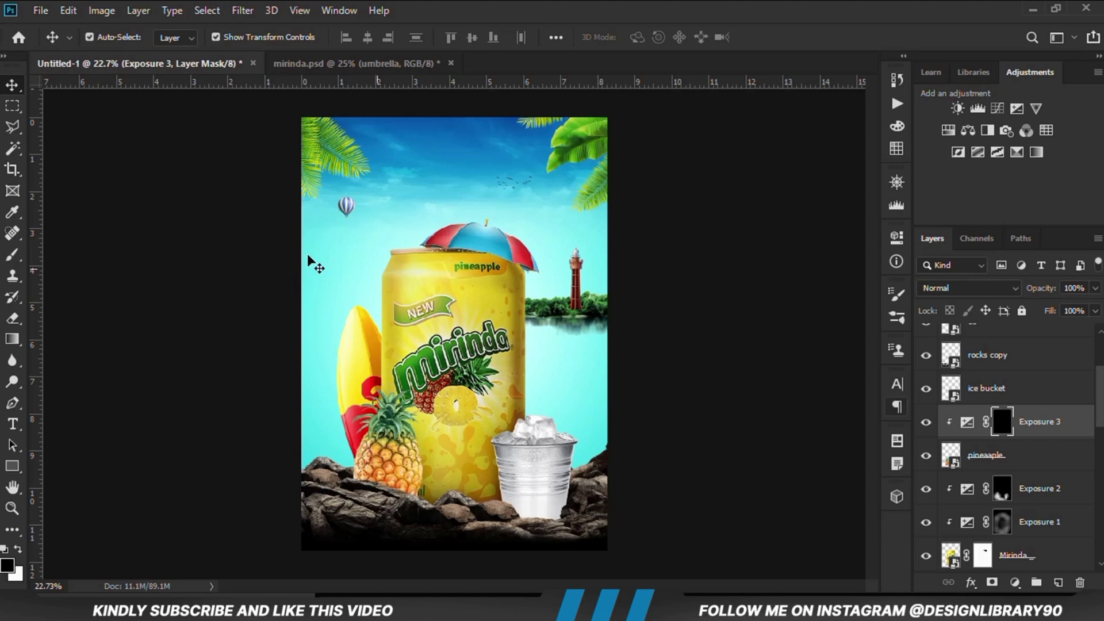
pyautogui.moveTo(12, 255); pyautogui.dragTo(88, 255)
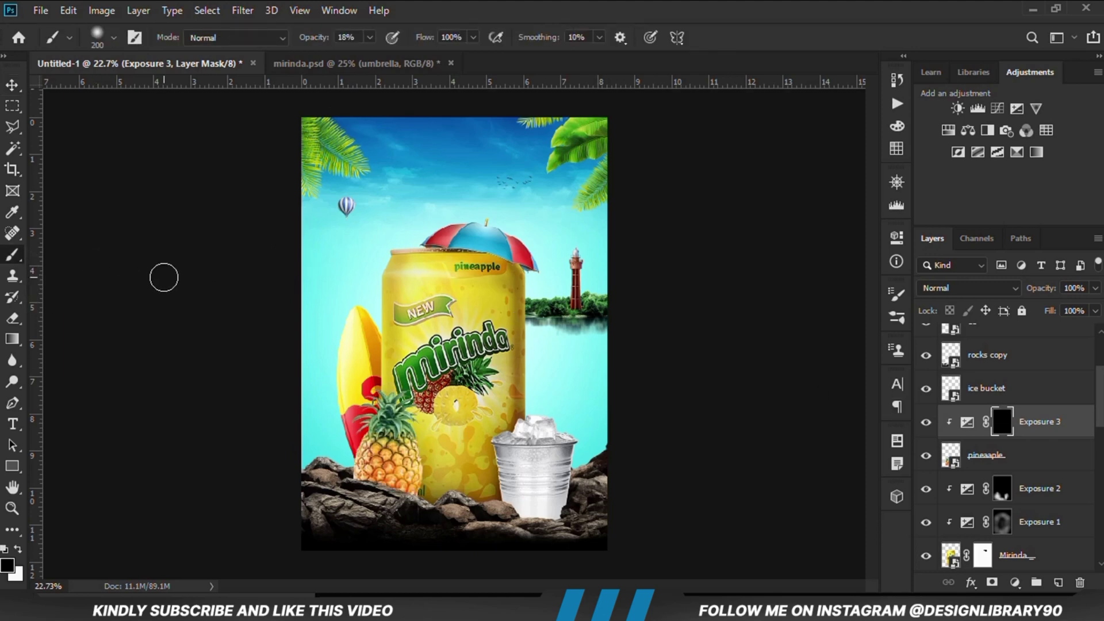
# Prepare a white brush at 300 px and 8% opacity for painting the Exposure 3 mask
pyautogui.press(']')
pyautogui.press(']')
pyautogui.press(']')
pyautogui.press(']')
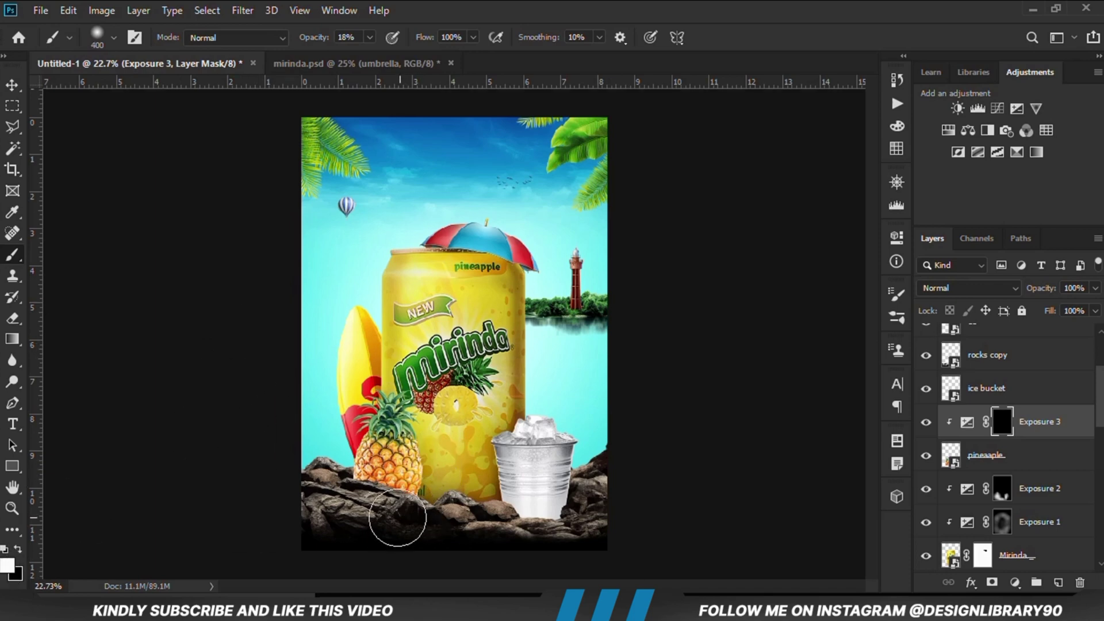
pyautogui.press('[')
pyautogui.press('[')
pyautogui.press('[')
pyautogui.press('[')
pyautogui.press('[')
pyautogui.click(369, 38)
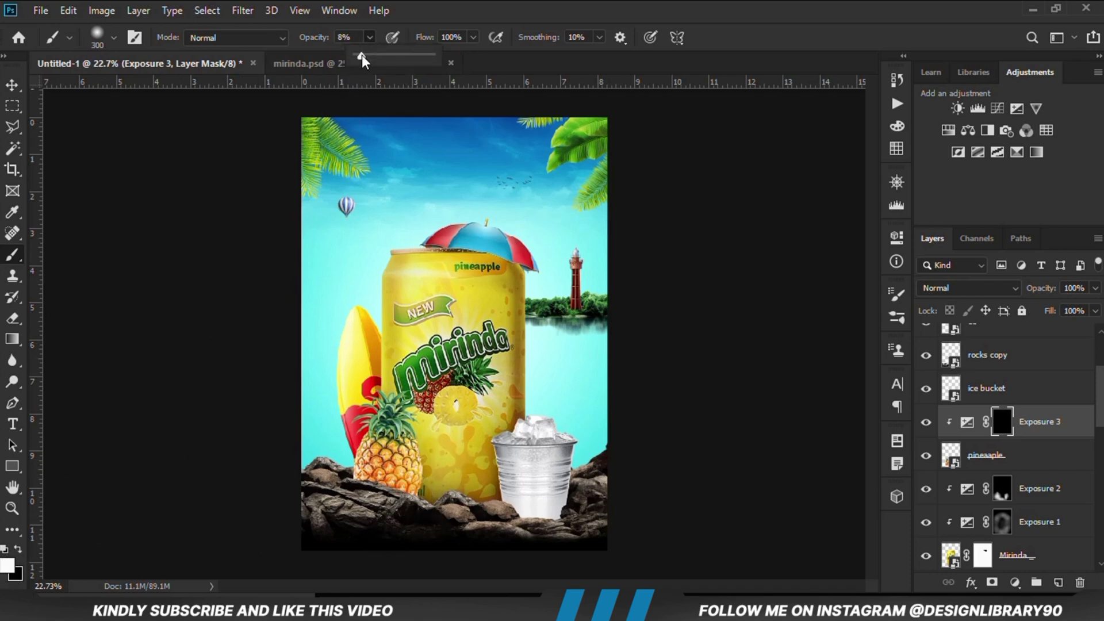
pyautogui.click(512, 22)
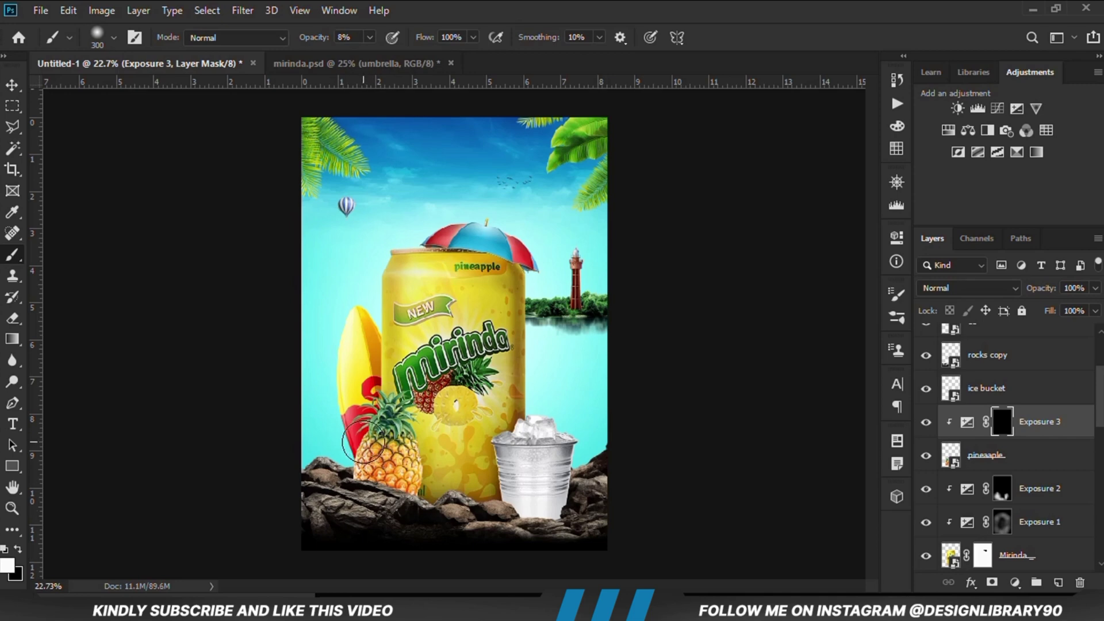
# Paint shading over the pineapple's lower left side on the Exposure 3 mask with a 500 px brush and compare the result
pyautogui.press(']')
pyautogui.press(']')
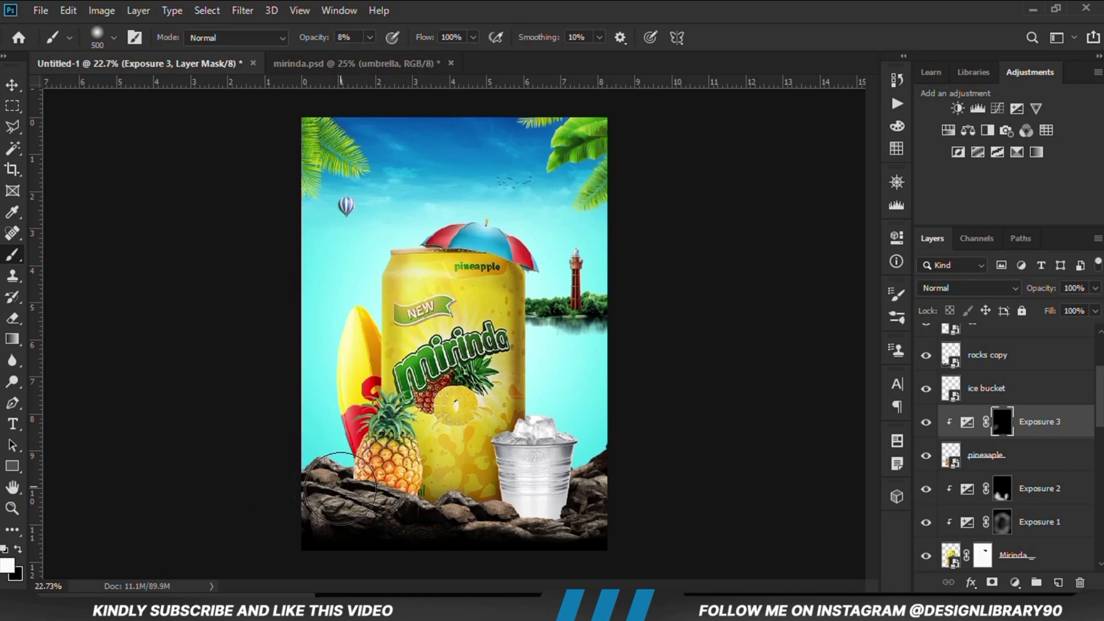
pyautogui.moveTo(348, 483)
pyautogui.mouseDown()
pyautogui.moveTo(370, 511)
pyautogui.moveTo(405, 481)
pyautogui.moveTo(398, 412)
pyautogui.moveTo(363, 418)
pyautogui.moveTo(373, 396)
pyautogui.moveTo(327, 442)
pyautogui.moveTo(399, 461)
pyautogui.moveTo(407, 512)
pyautogui.moveTo(360, 530)
pyautogui.moveTo(307, 509)
pyautogui.moveTo(342, 494)
pyautogui.moveTo(399, 526)
pyautogui.mouseUp()
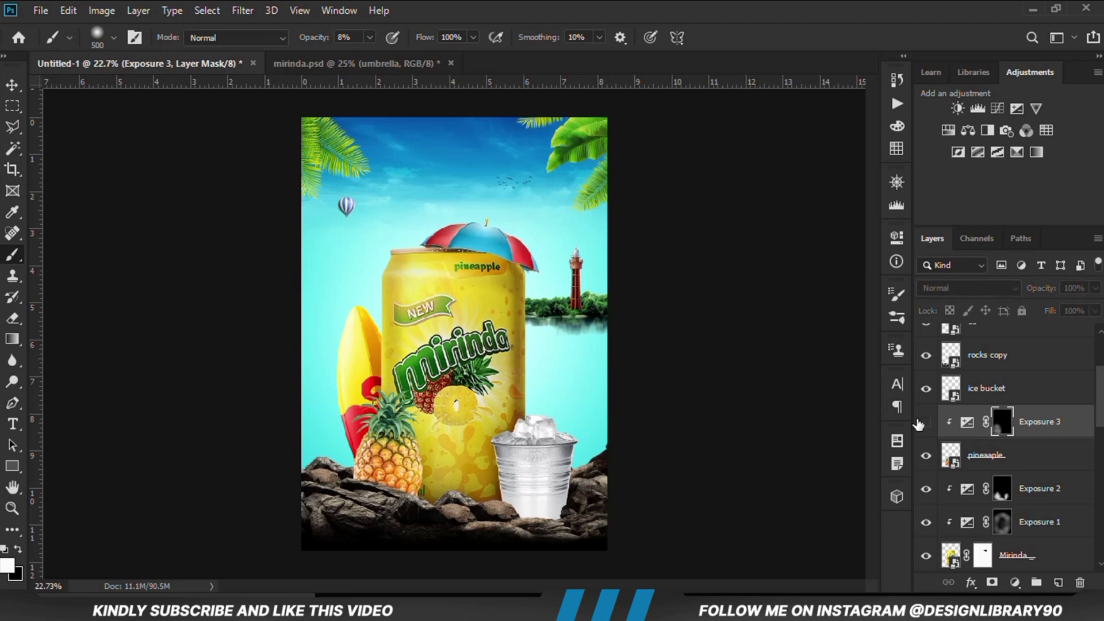
pyautogui.click(10, 91)
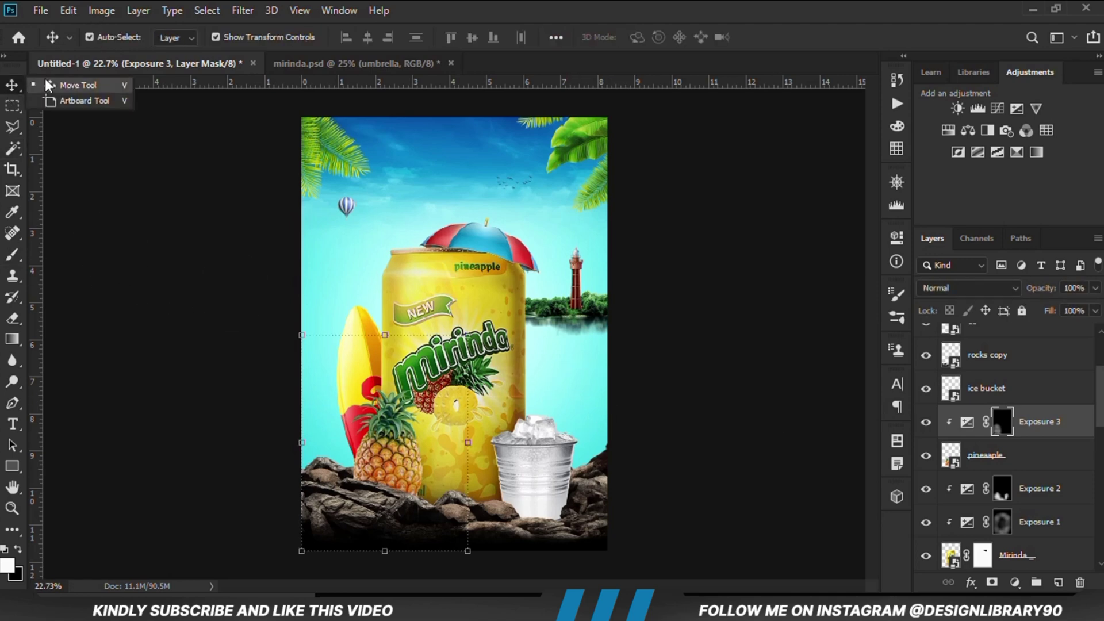
pyautogui.click(925, 422)
pyautogui.click(926, 422)
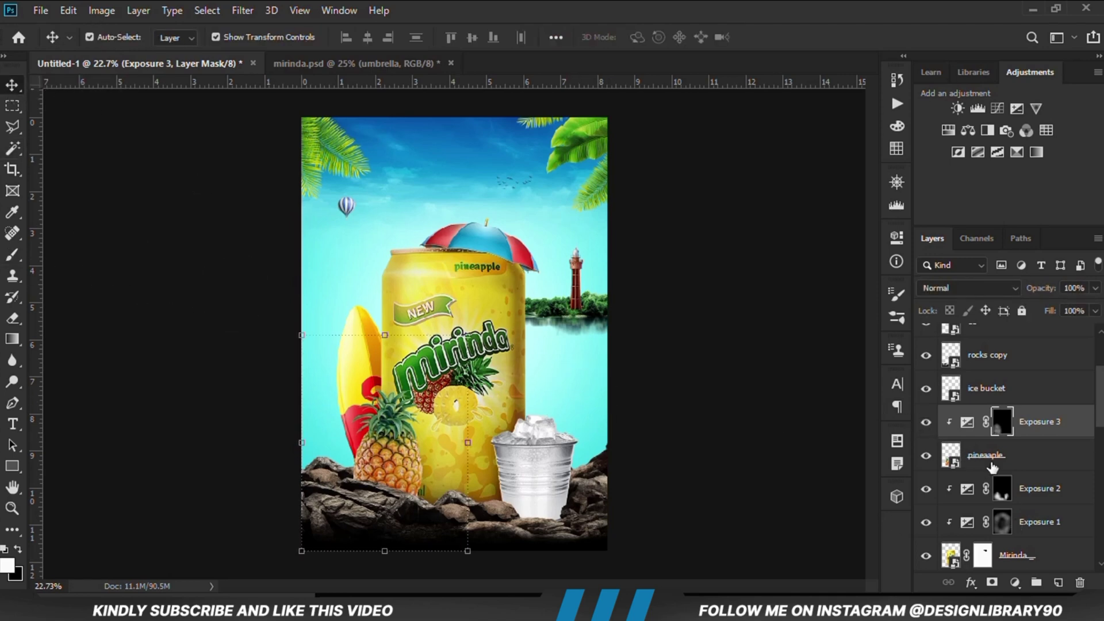
# Lower the Exposure 3 layer's opacity to 73%, comparing the pineapple with and without the adjustment
pyautogui.click(990, 466)
pyautogui.click(1002, 422)
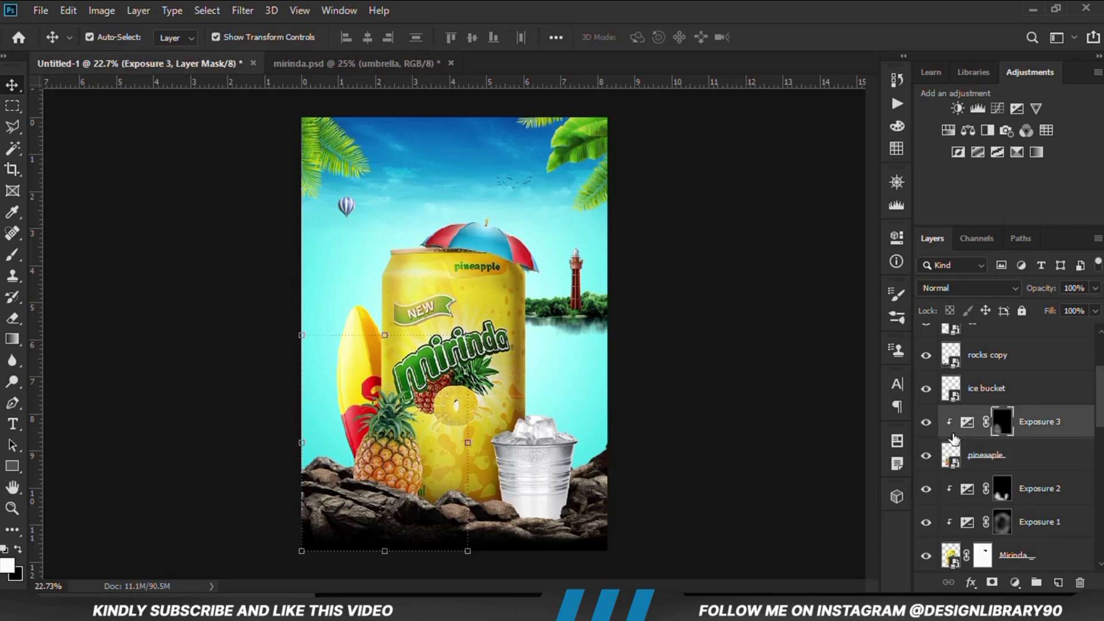
pyautogui.click(926, 422)
pyautogui.click(926, 422)
pyautogui.moveTo(1096, 292); pyautogui.dragTo(1083, 312)
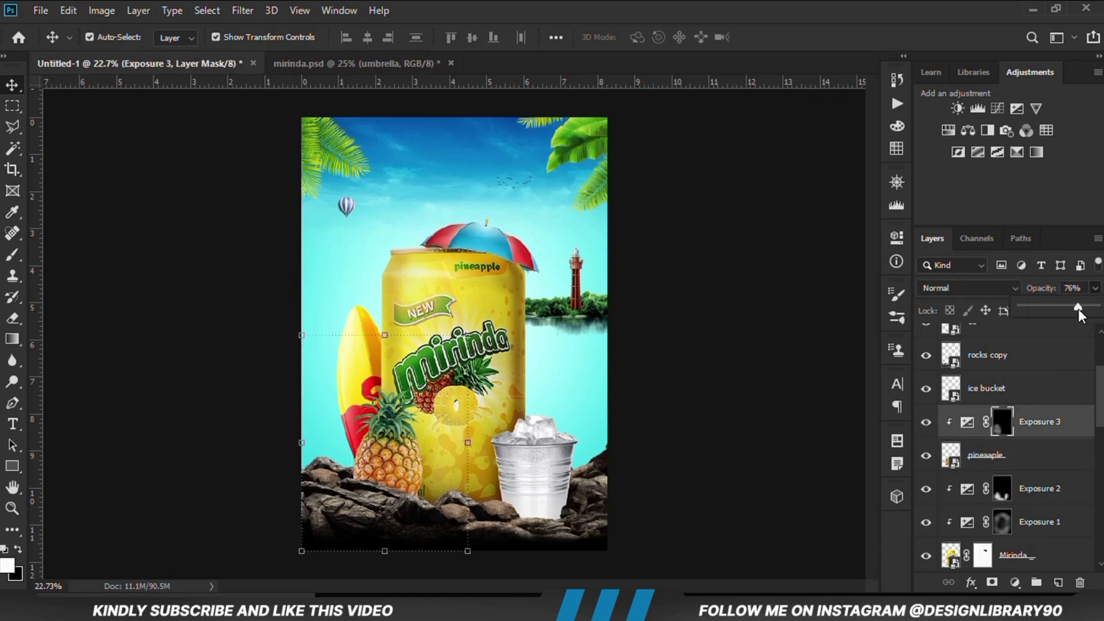
pyautogui.click(1008, 470)
pyautogui.click(922, 460)
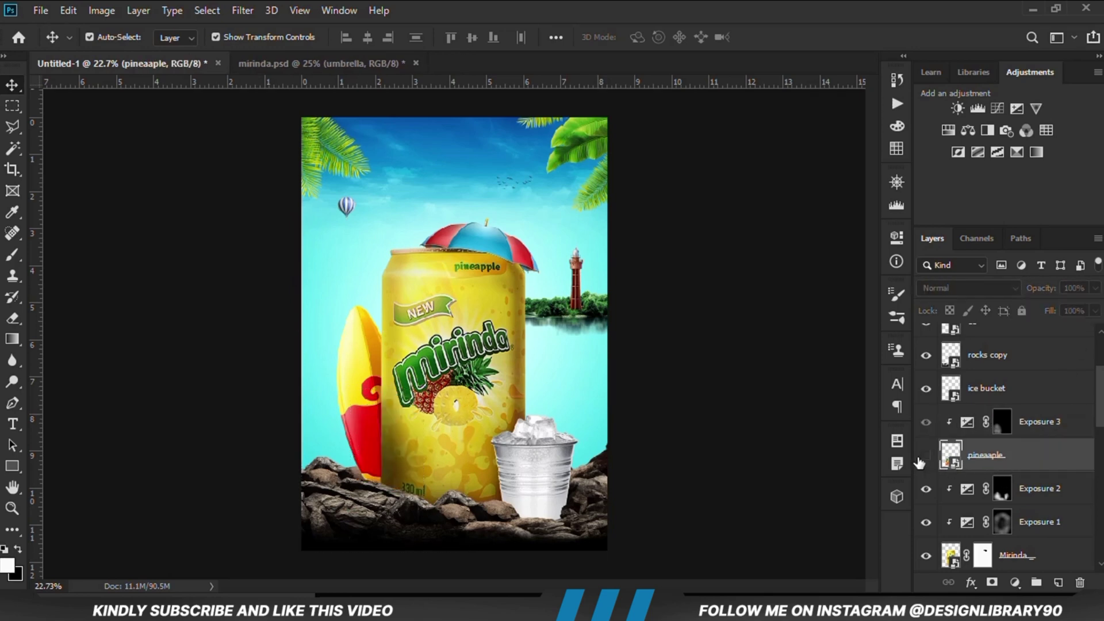
pyautogui.click(922, 460)
pyautogui.click(924, 424)
pyautogui.click(926, 422)
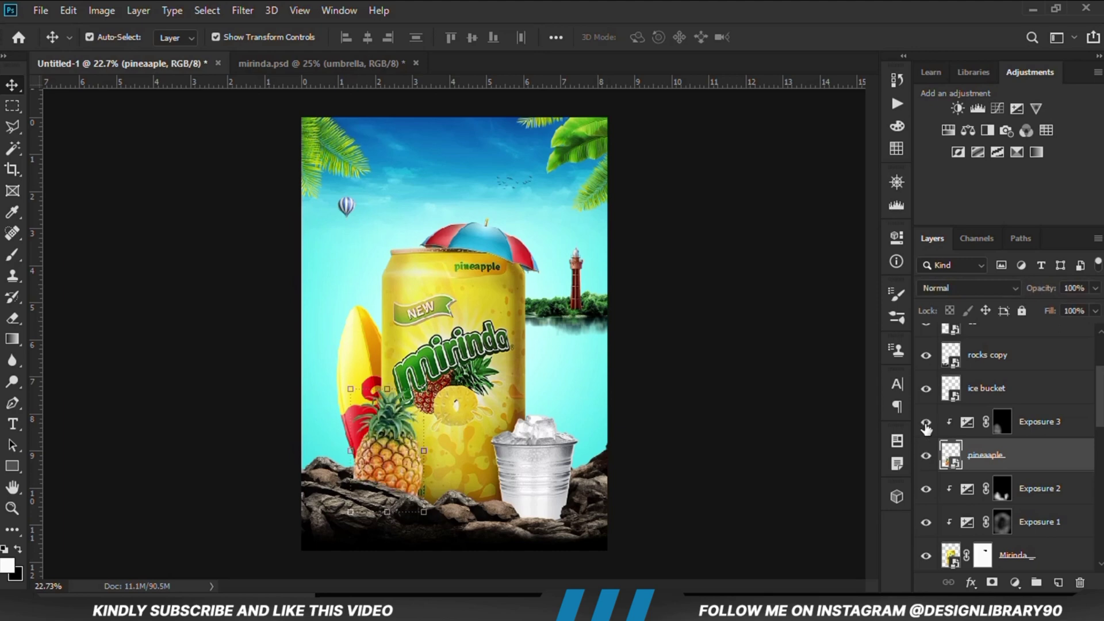
pyautogui.click(1031, 425)
pyautogui.click(1094, 288)
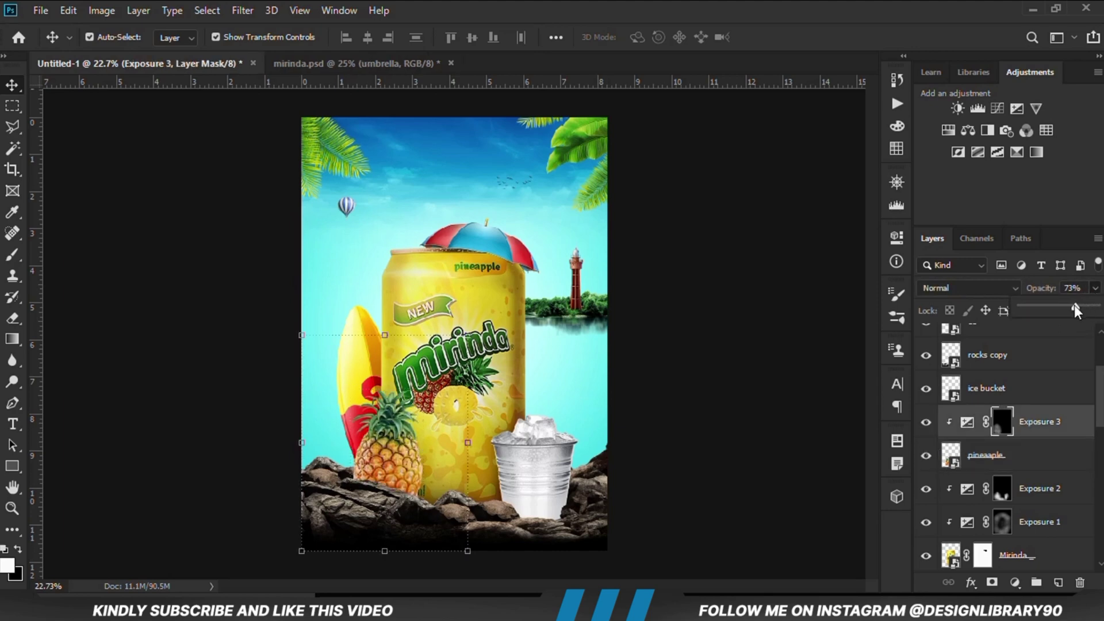
# Duplicate the pineapple layer and select the original pineapple beneath the copy
pyautogui.click(1016, 459)
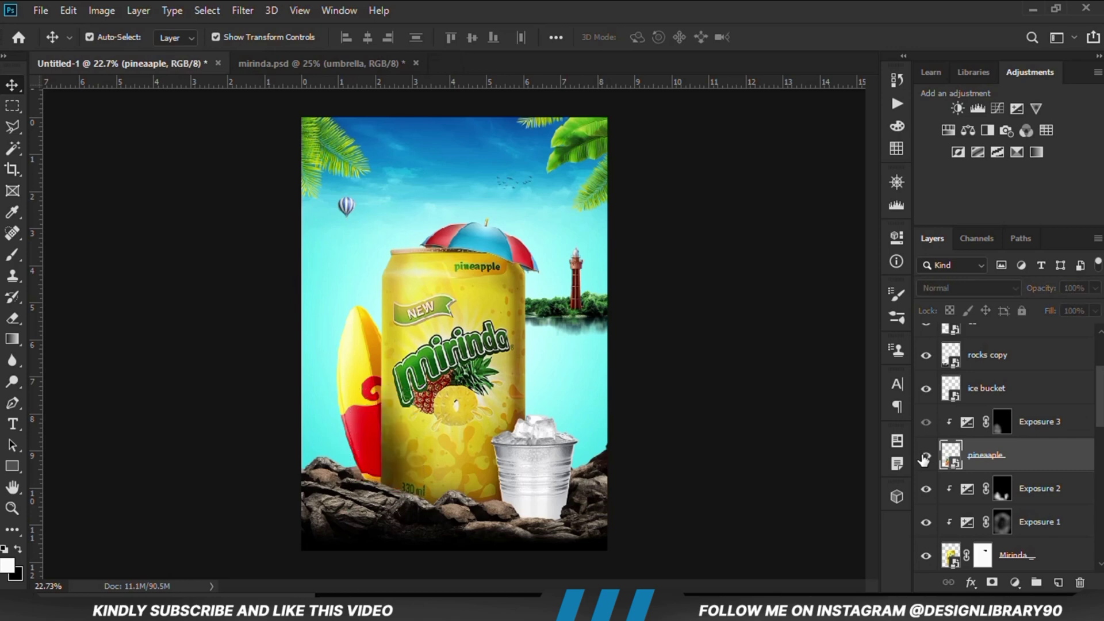
pyautogui.hotkey('ctrl', 'j')
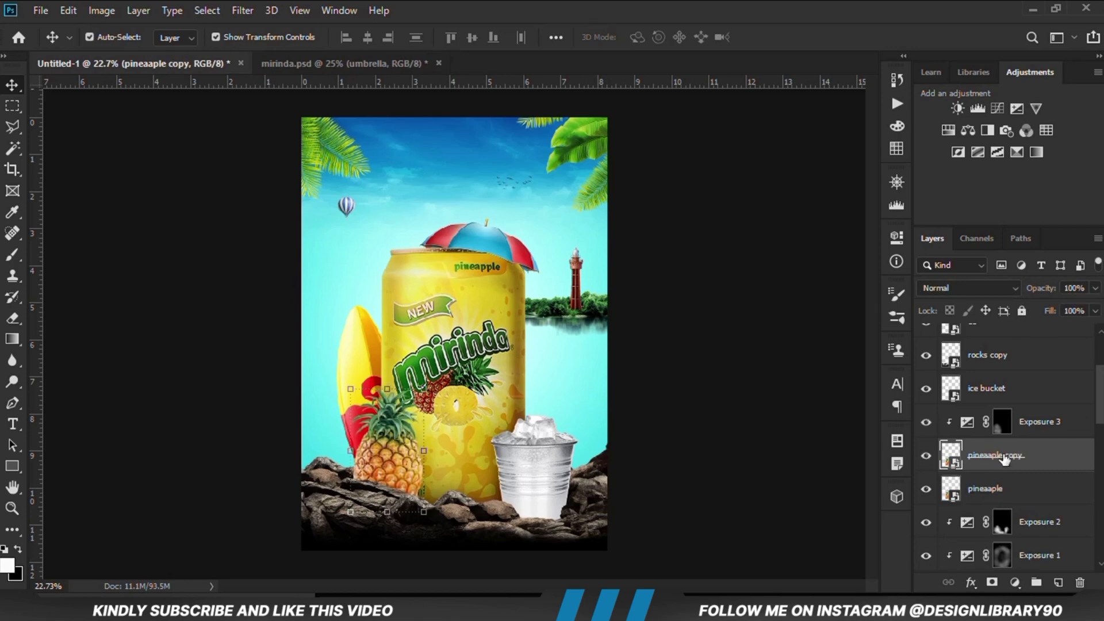
pyautogui.click(1000, 494)
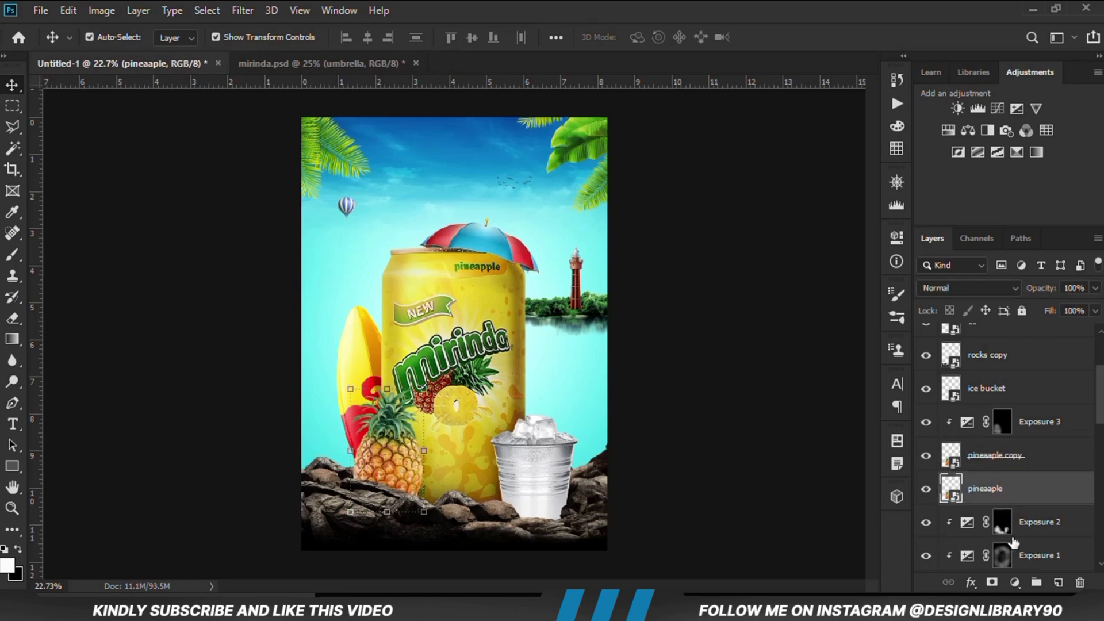
# Add a Hue/Saturation adjustment clipped to the lower pineapple layer and reduce its Lightness to the minimum to make a black shadow
pyautogui.click(1015, 582)
pyautogui.click(1018, 426)
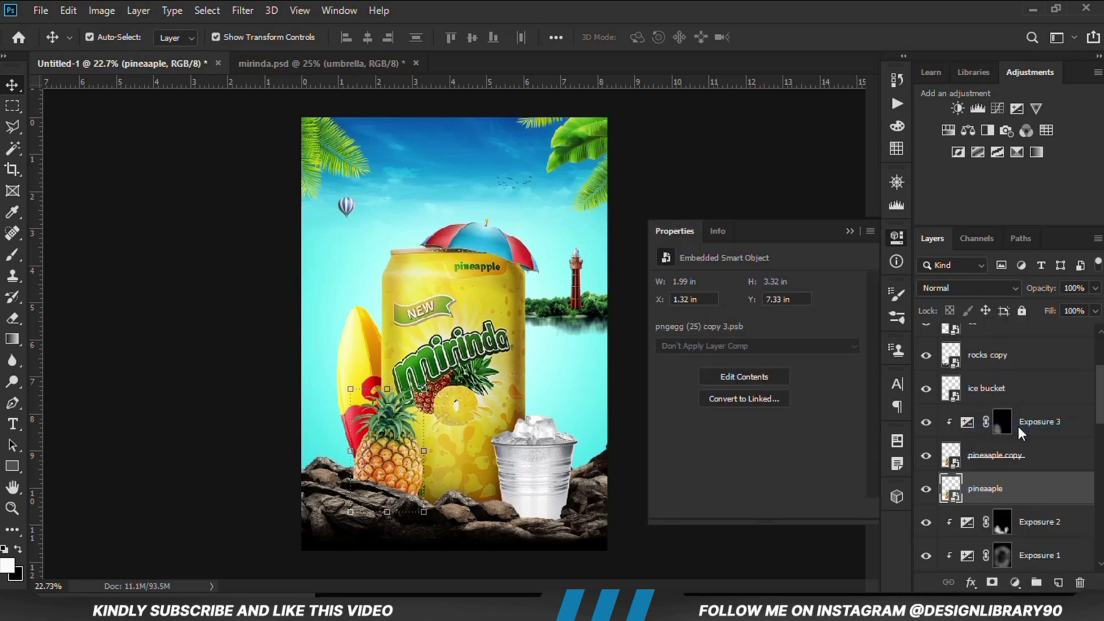
pyautogui.click(755, 510)
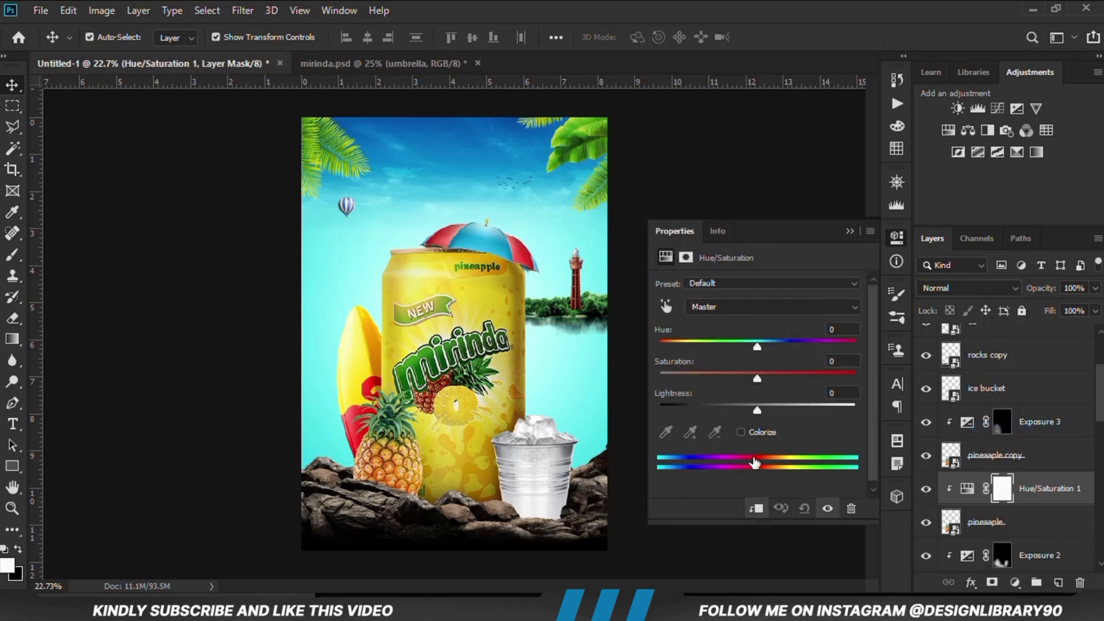
pyautogui.moveTo(757, 410); pyautogui.dragTo(660, 412)
pyautogui.click(849, 231)
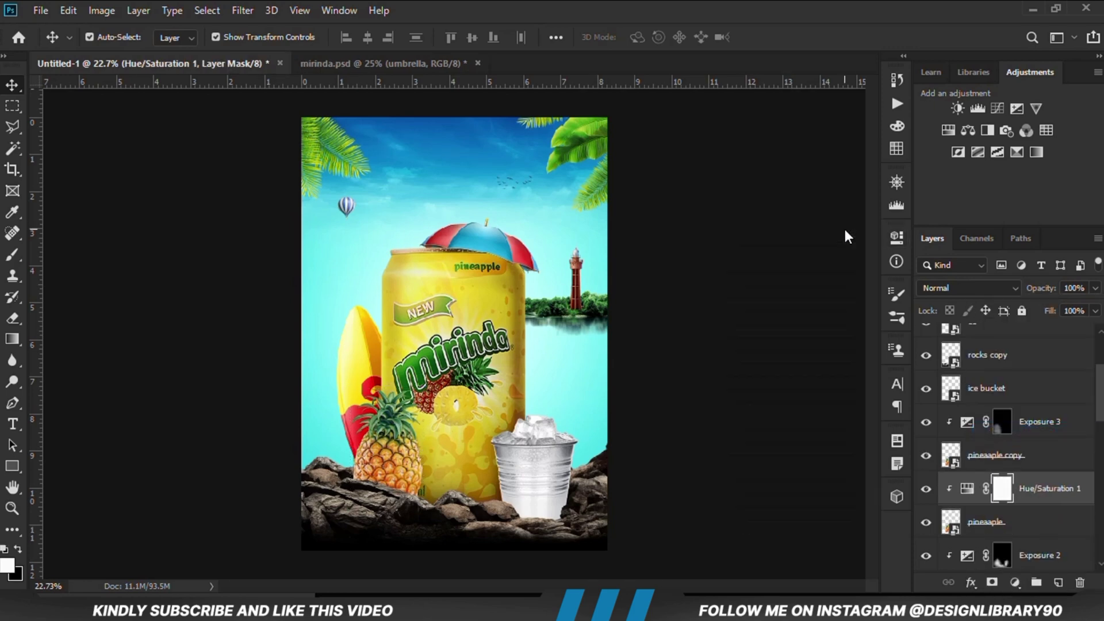
# Transform the blackened lower pineapple layer by shifting its top edge slightly right, offsetting the shadow toward the can
pyautogui.click(998, 525)
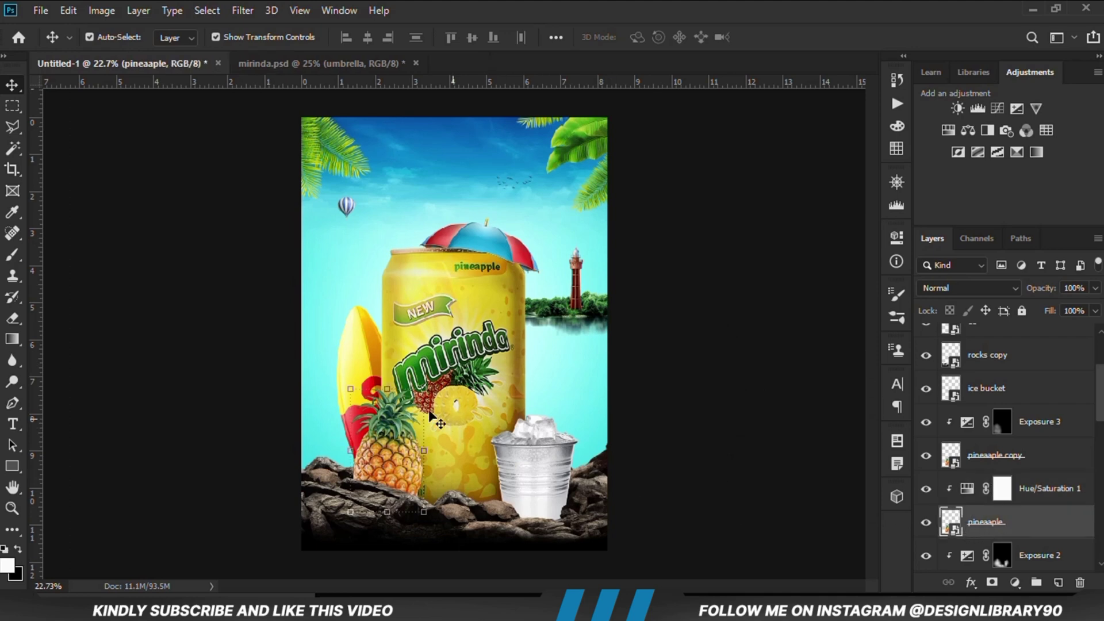
pyautogui.hotkey('ctrl', 't')
pyautogui.rightClick(396, 412)
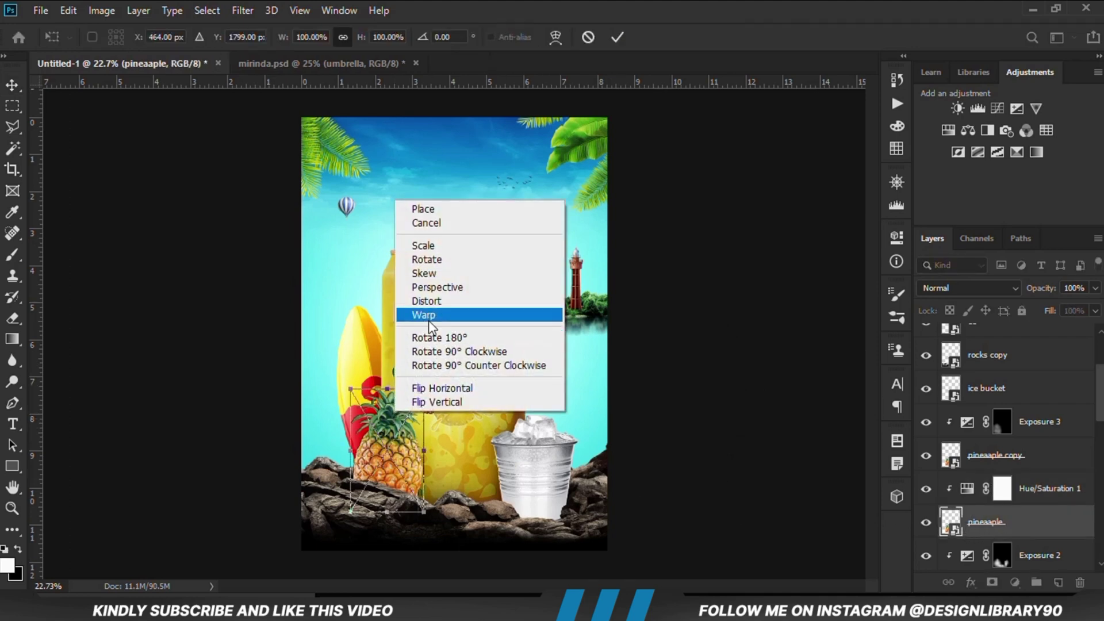
pyautogui.press('Escape')
pyautogui.moveTo(425, 384); pyautogui.dragTo(422, 391)
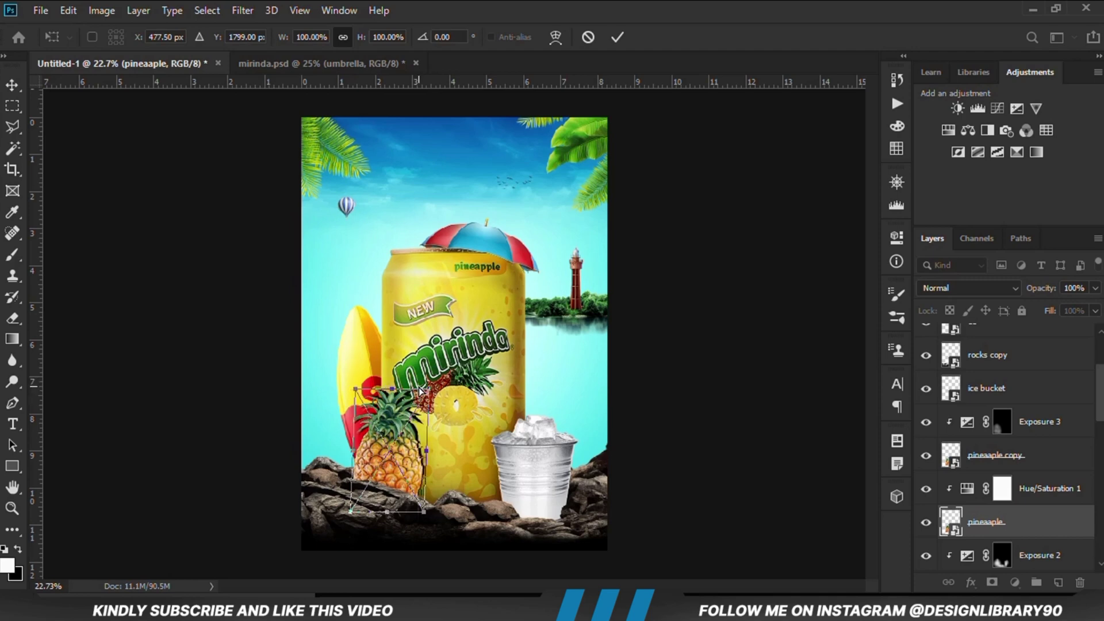
pyautogui.click(617, 37)
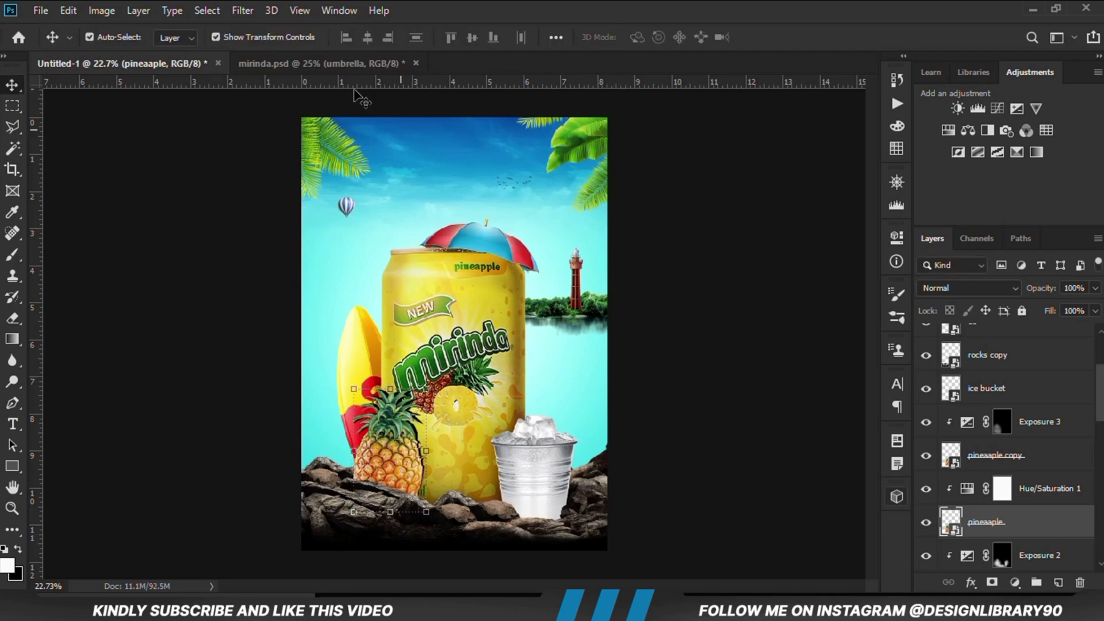
# Apply a Gaussian Blur with a 22-pixel radius to the pineapple shadow layer
pyautogui.click(242, 10)
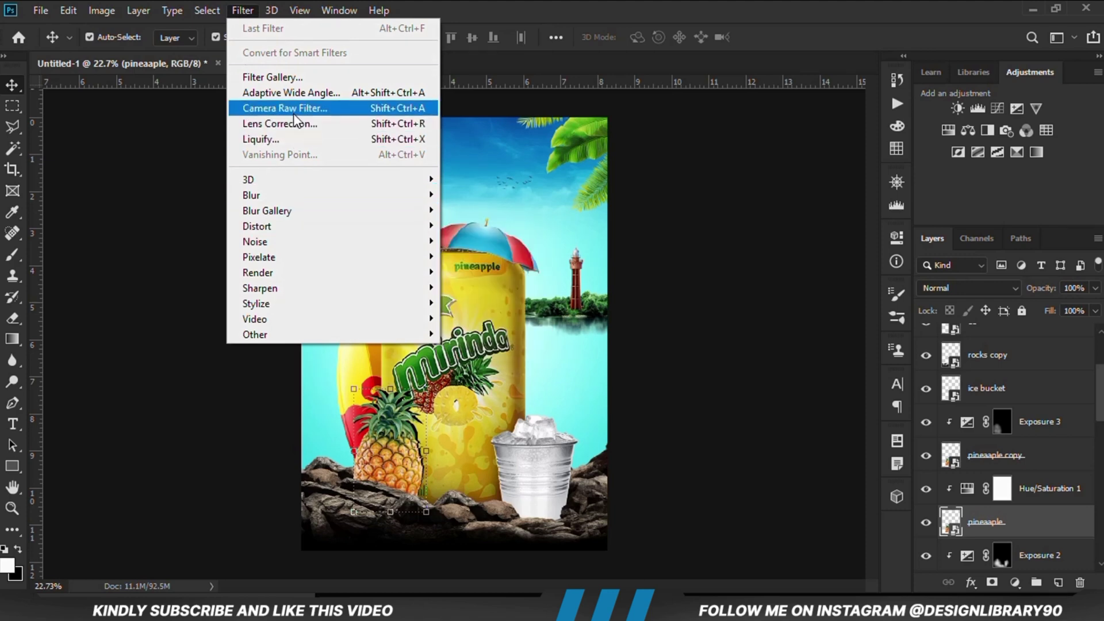
pyautogui.moveTo(296, 197)
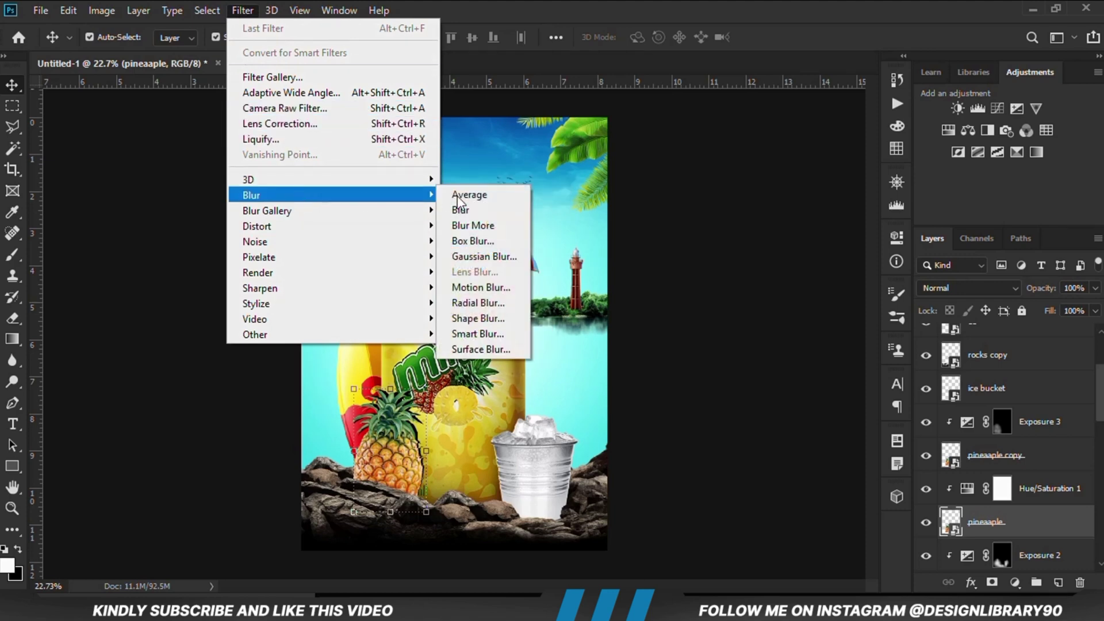
pyautogui.click(482, 258)
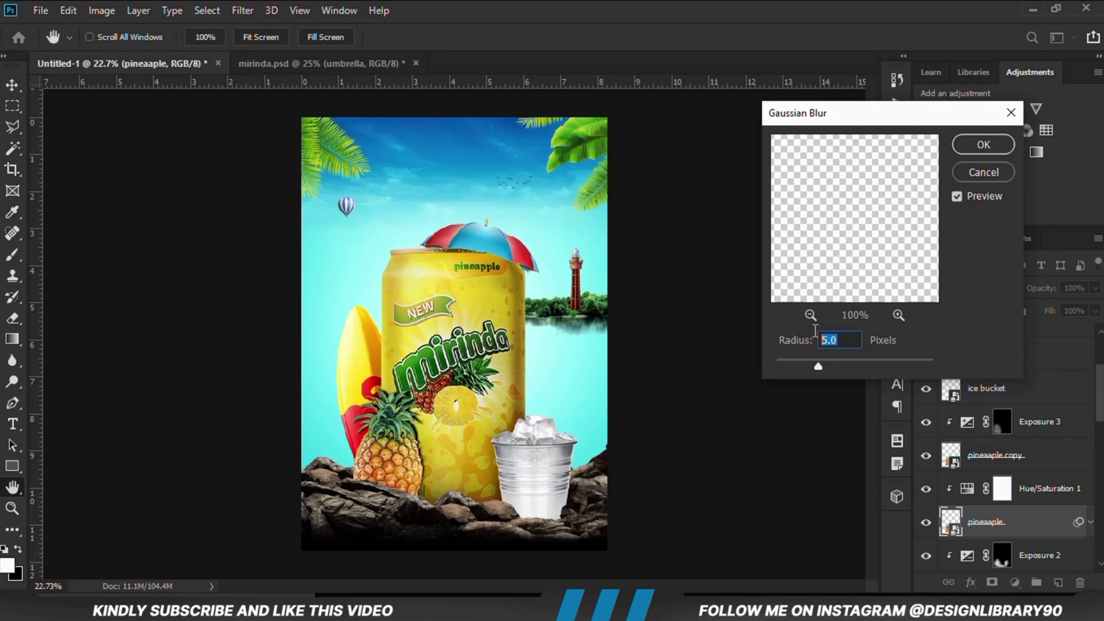
pyautogui.write('14')
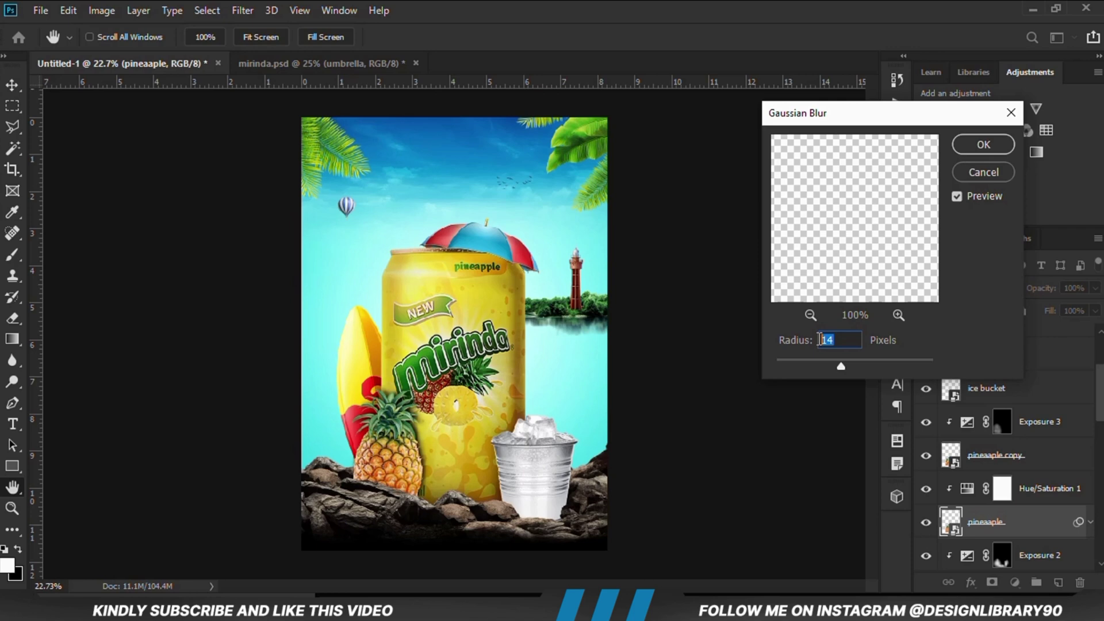
pyautogui.write('22')
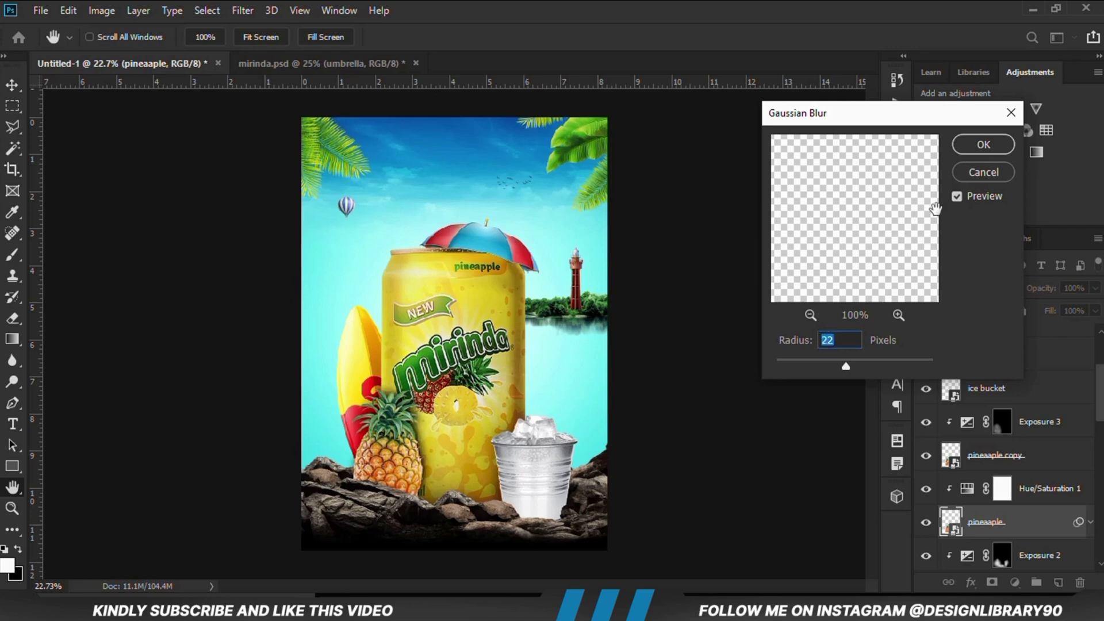
pyautogui.click(986, 145)
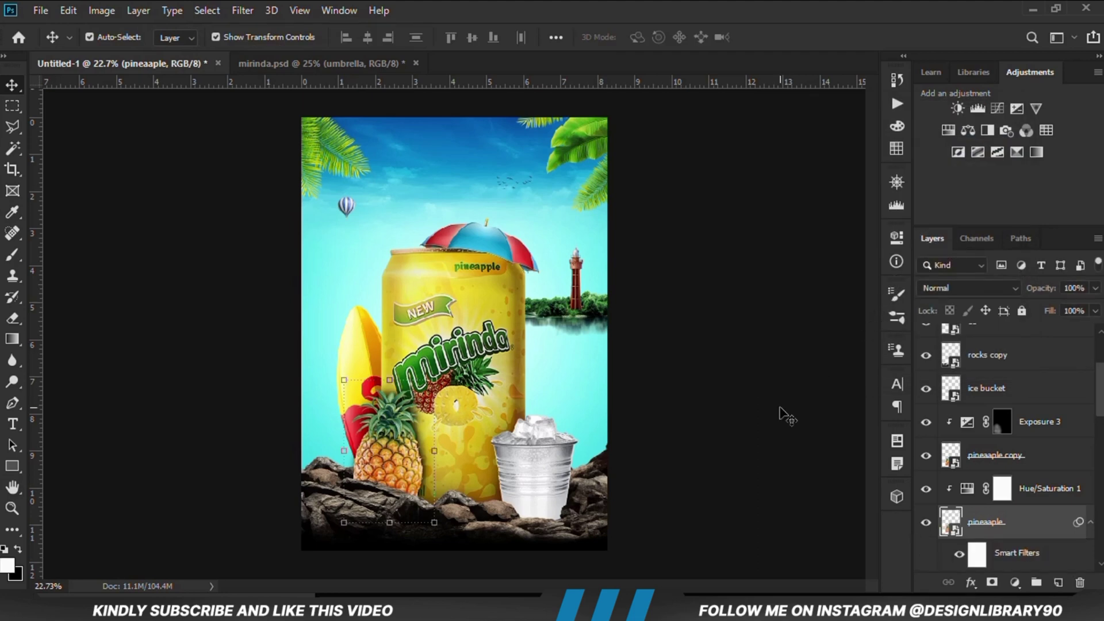
# Lower the pineapple shadow layer's opacity to 40%, comparing the image with and without the shadow
pyautogui.click(927, 524)
pyautogui.click(927, 524)
pyautogui.click(1095, 288)
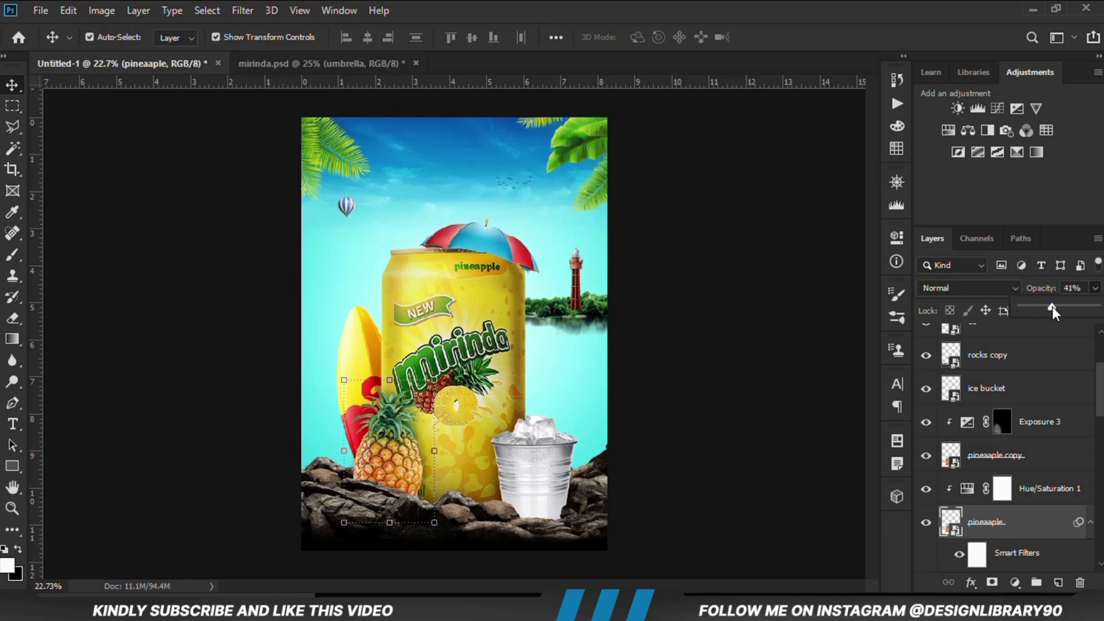
pyautogui.click(925, 522)
pyautogui.click(926, 522)
pyautogui.click(926, 523)
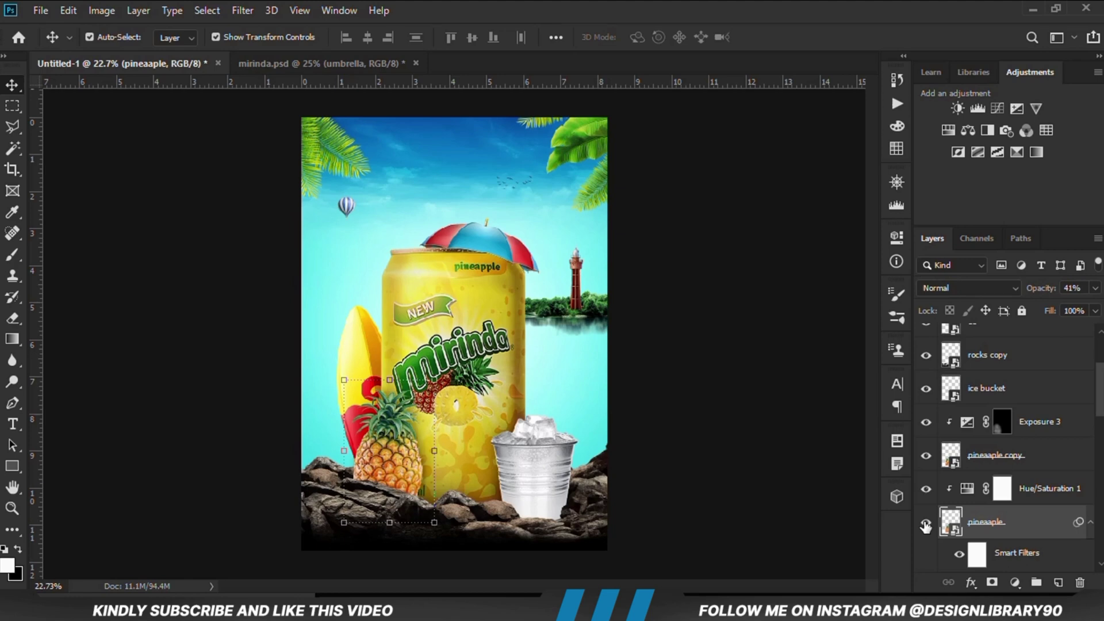
pyautogui.scroll(-1, 1028, 508)
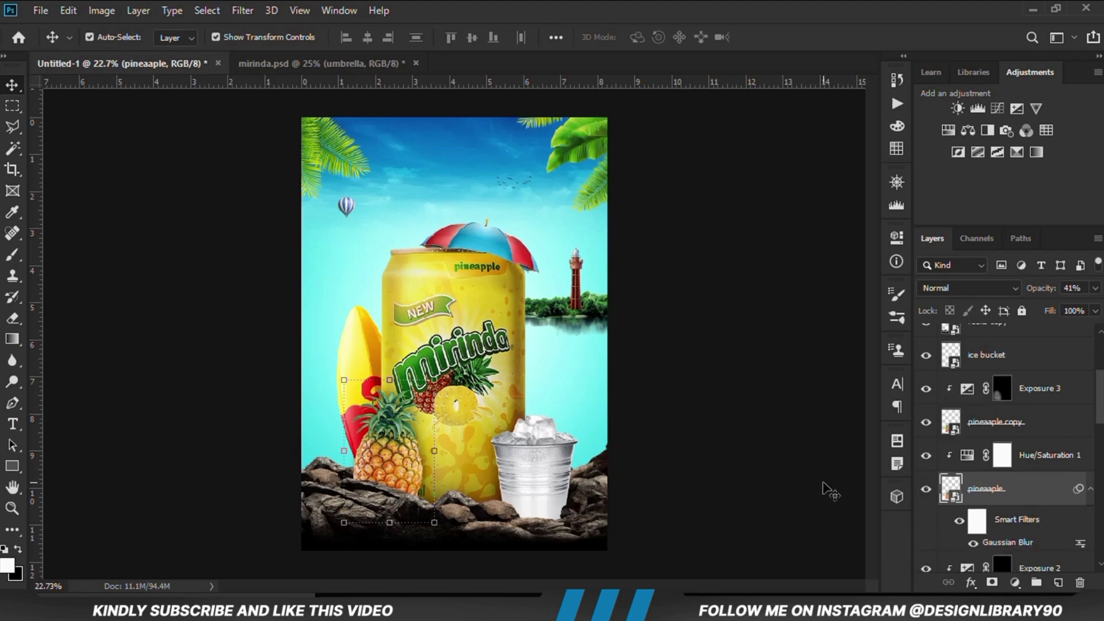
pyautogui.click(923, 491)
pyautogui.click(924, 490)
pyautogui.click(1094, 291)
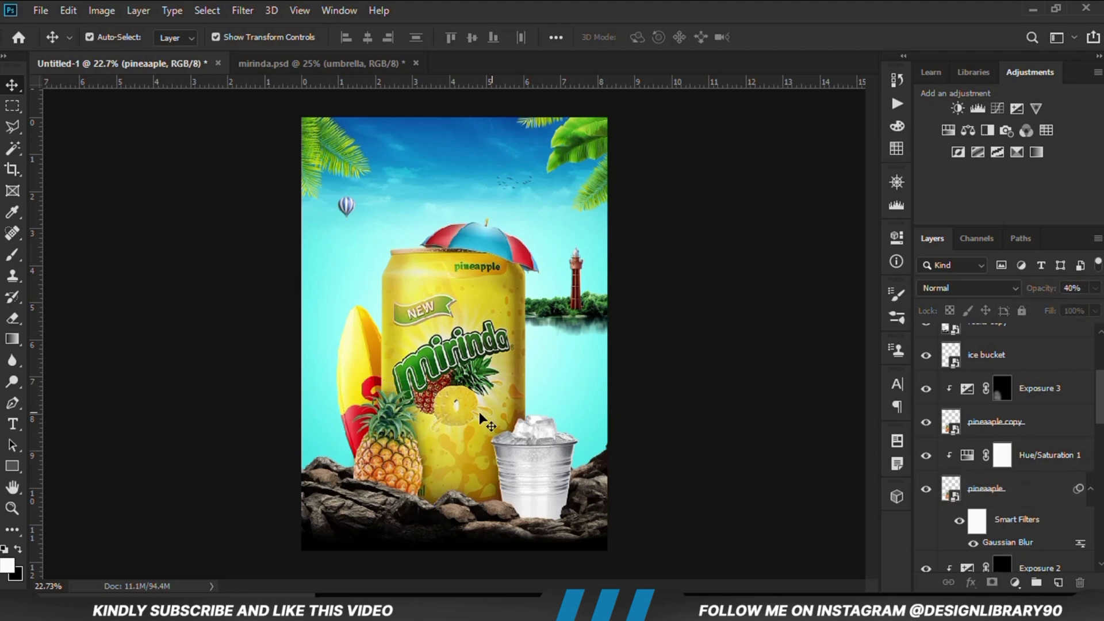
# Add an Exposure adjustment clipped to the surfboard layer and lower its exposure to darken the board strongly
pyautogui.click(352, 360)
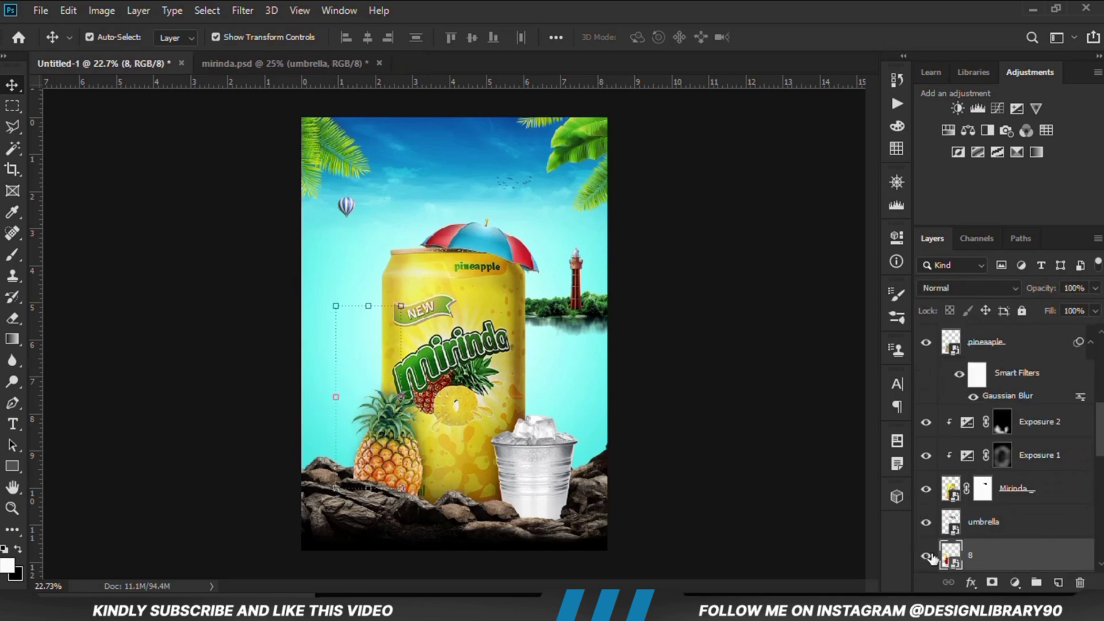
pyautogui.click(931, 556)
pyautogui.click(1014, 583)
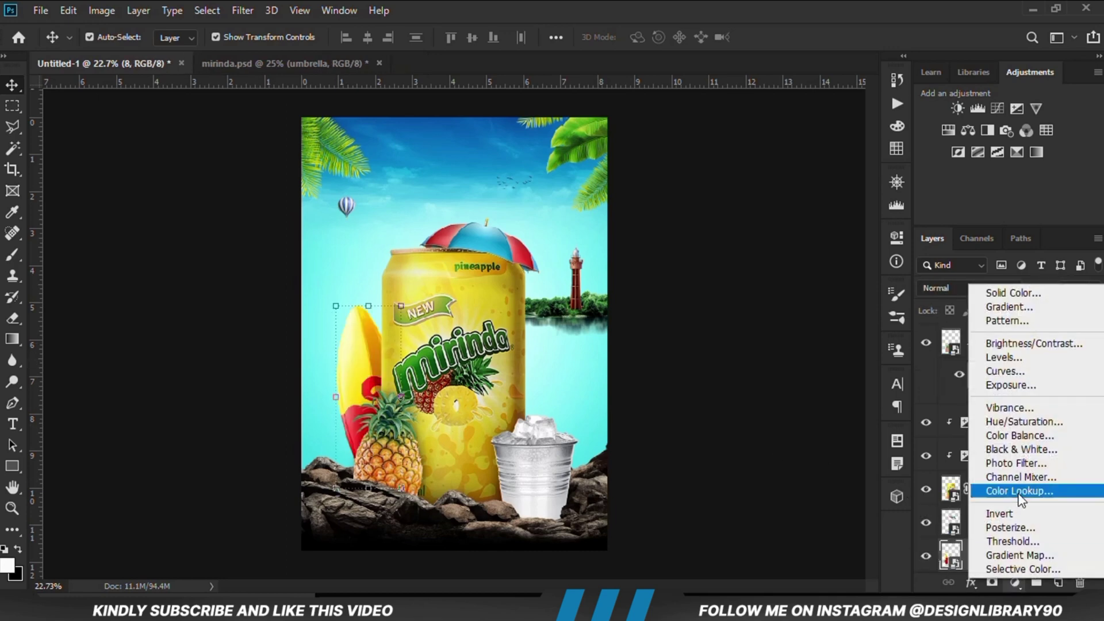
pyautogui.click(1011, 384)
pyautogui.click(758, 509)
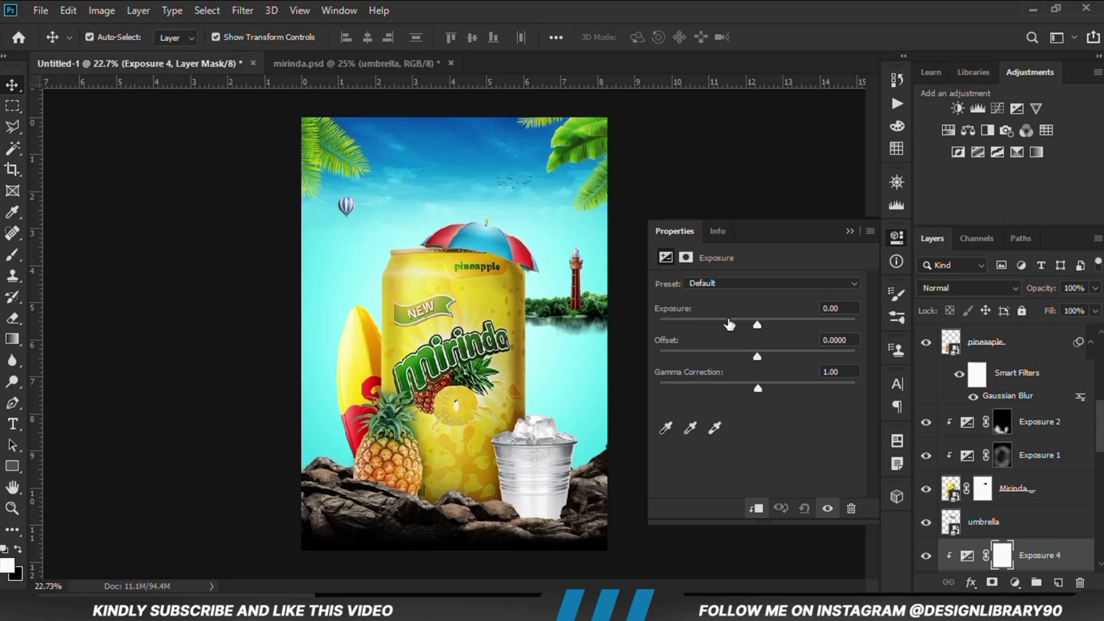
pyautogui.moveTo(729, 324); pyautogui.dragTo(703, 325)
pyautogui.click(849, 232)
# Compare the surfboard with and without Exposure 4, and invert the adjustment's mask to black
pyautogui.scroll(-2, 1060, 495)
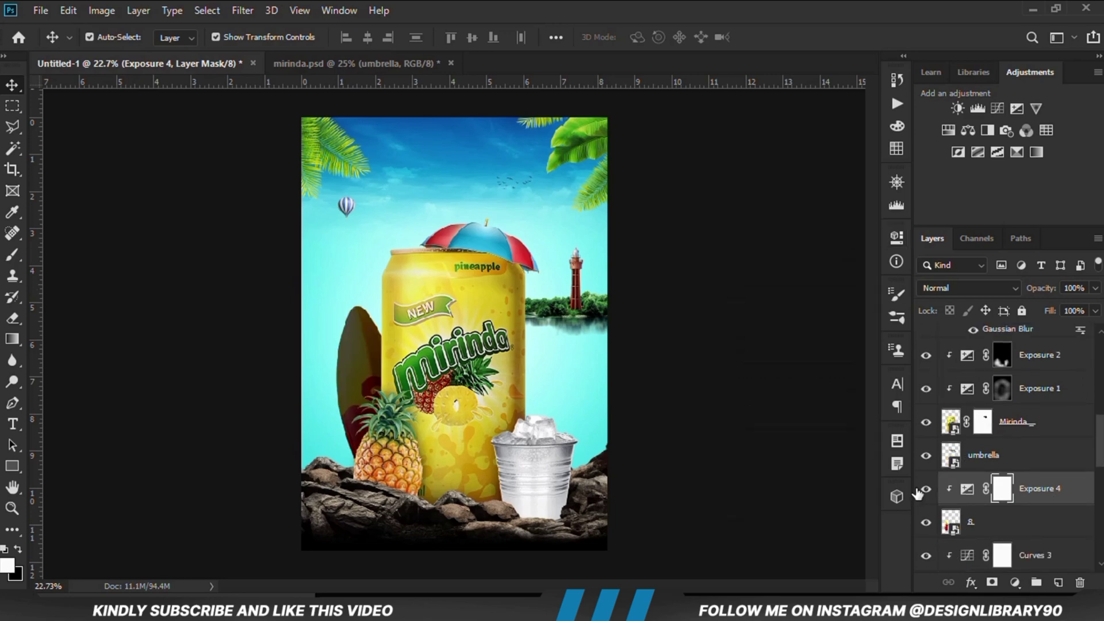
pyautogui.click(924, 490)
pyautogui.click(924, 490)
pyautogui.hotkey('ctrl', 'i')
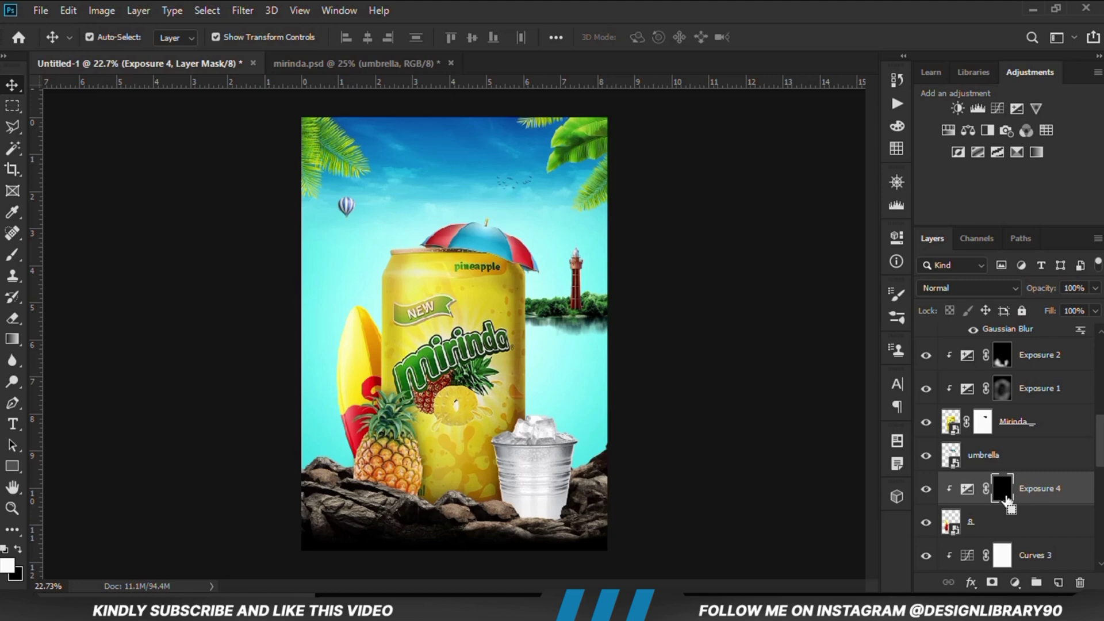
# Paint soft shading along the surfboard's left edge on the Exposure 4 mask with a 700 px white brush at 8% opacity
pyautogui.click(12, 256)
pyautogui.click(89, 257)
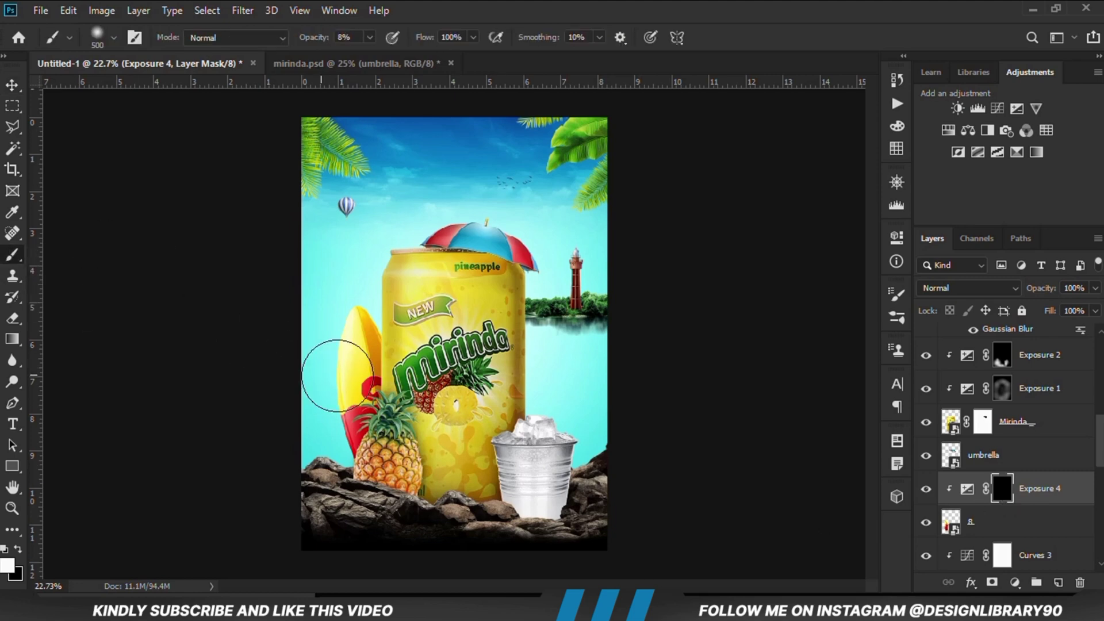
pyautogui.press(']')
pyautogui.press(']')
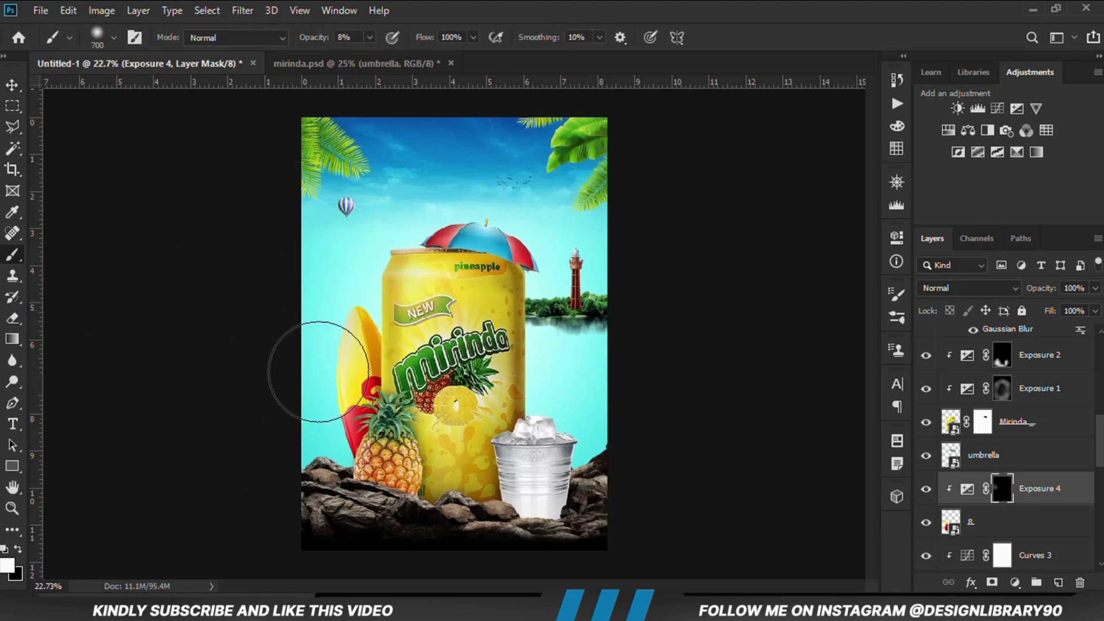
# Paint stronger shading on the surfboard beside the can with a 400 px brush at 23% opacity and compare the result
pyautogui.click(369, 38)
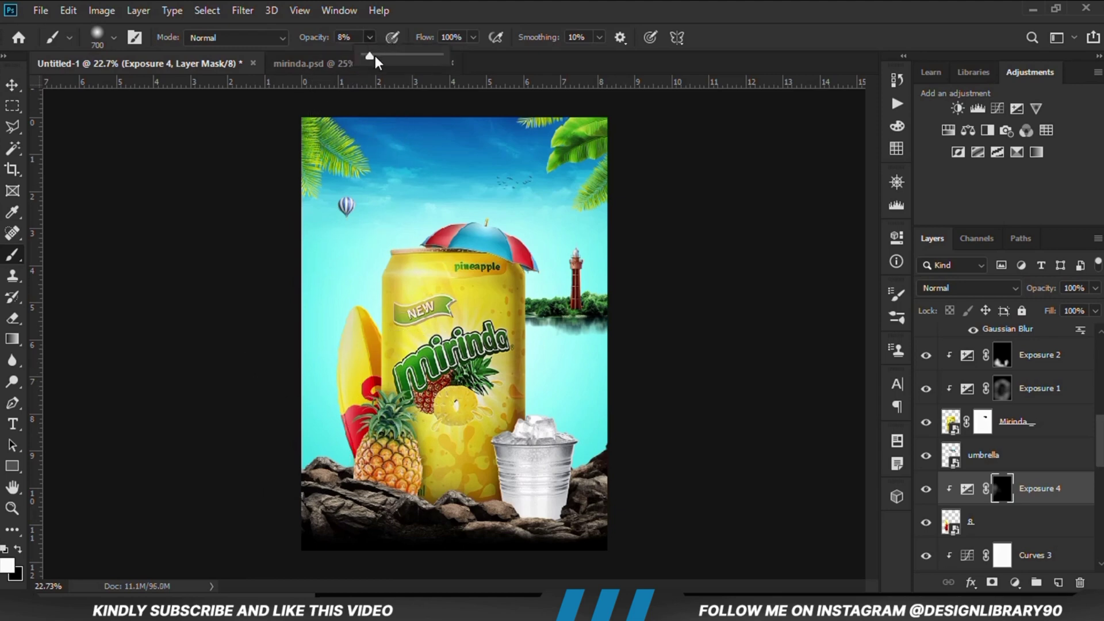
pyautogui.click(434, 13)
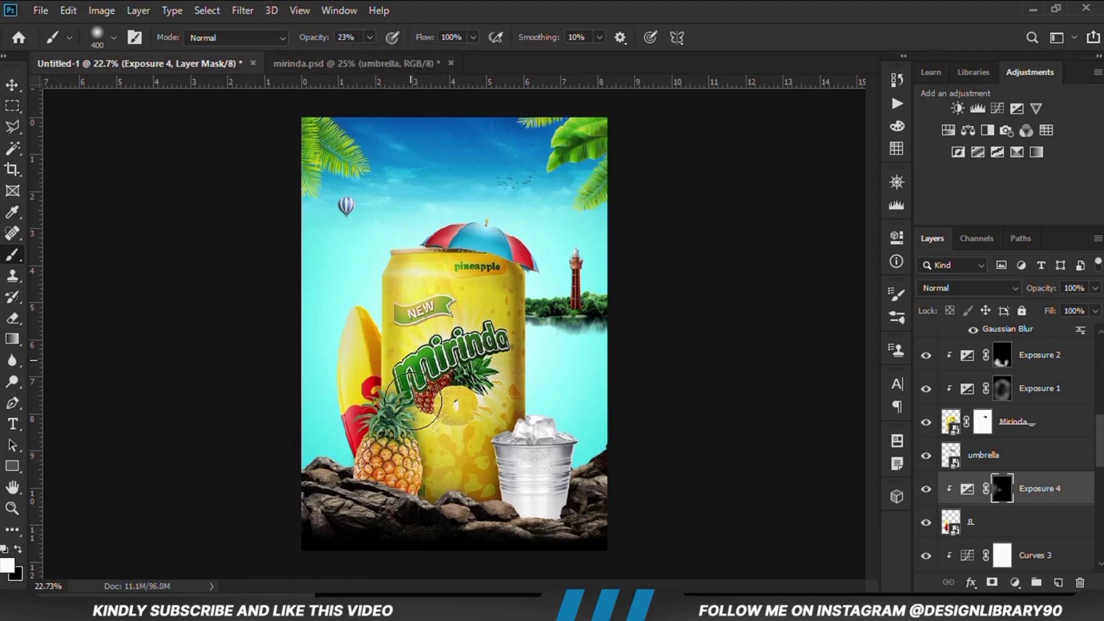
pyautogui.moveTo(410, 322); pyautogui.dragTo(410, 353)
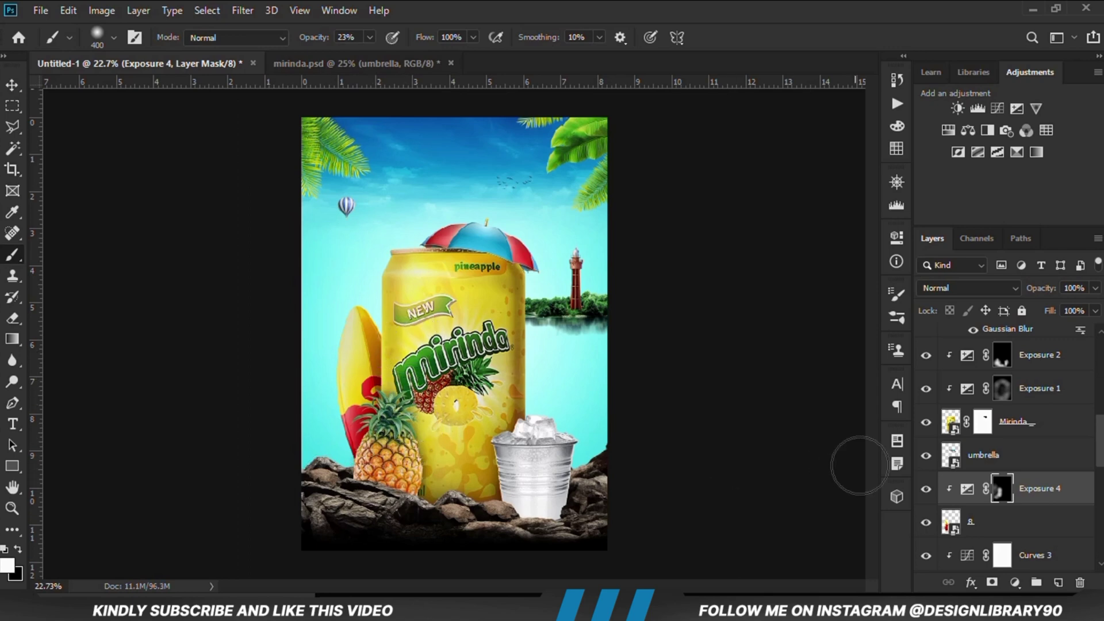
pyautogui.click(925, 489)
pyautogui.click(925, 489)
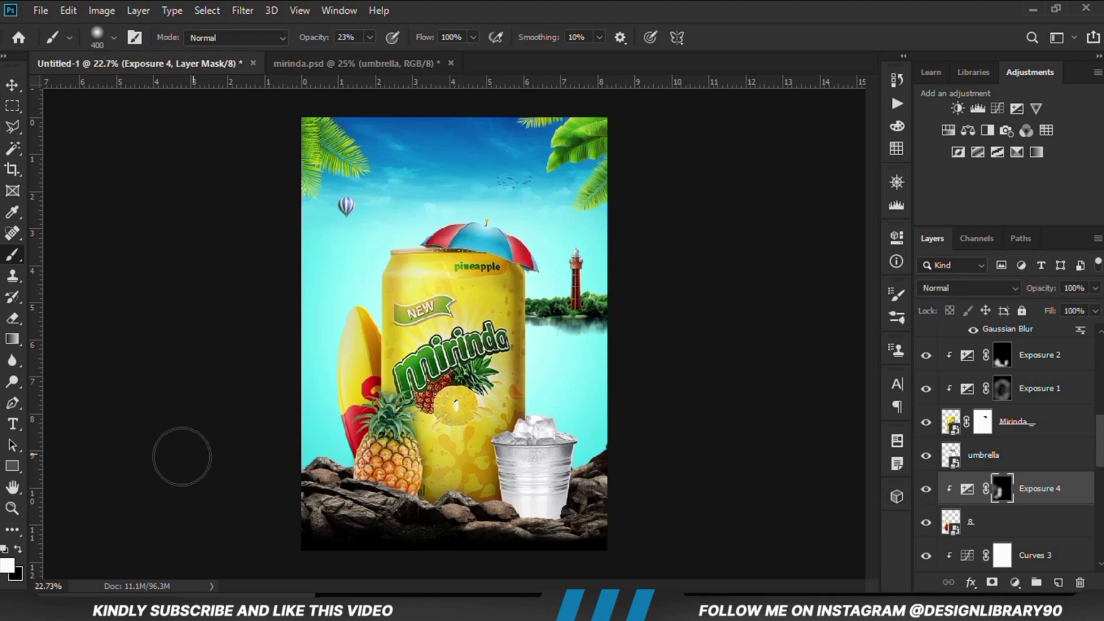
# Soften the surfboard's shading on the Exposure 4 mask with a black brush at 17% opacity, compare it, and deselect the layer
pyautogui.click(369, 37)
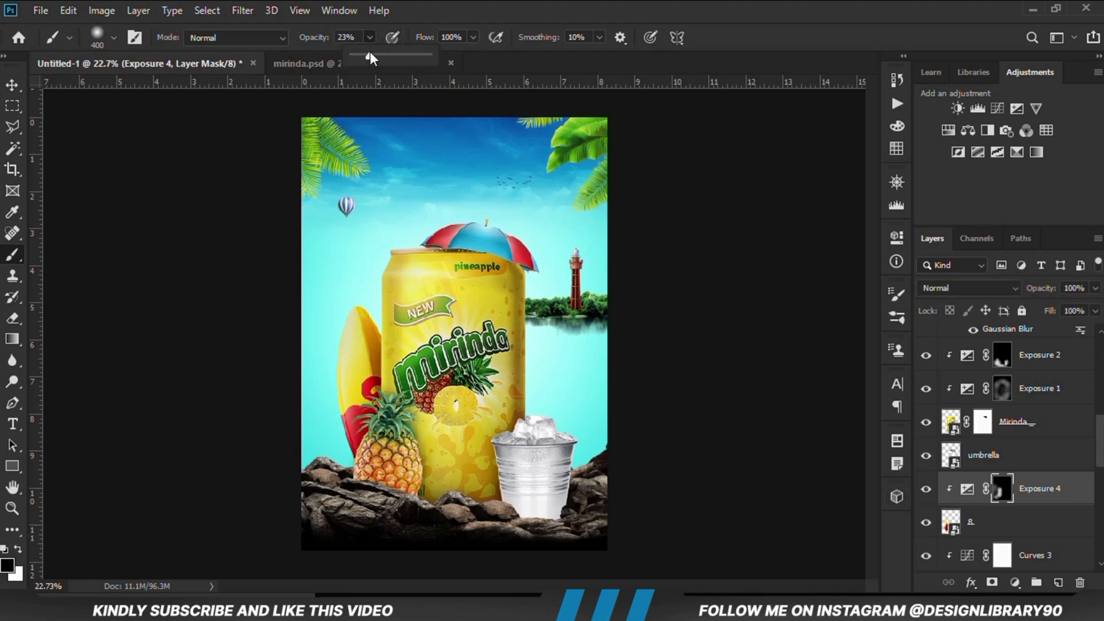
pyautogui.click(483, 3)
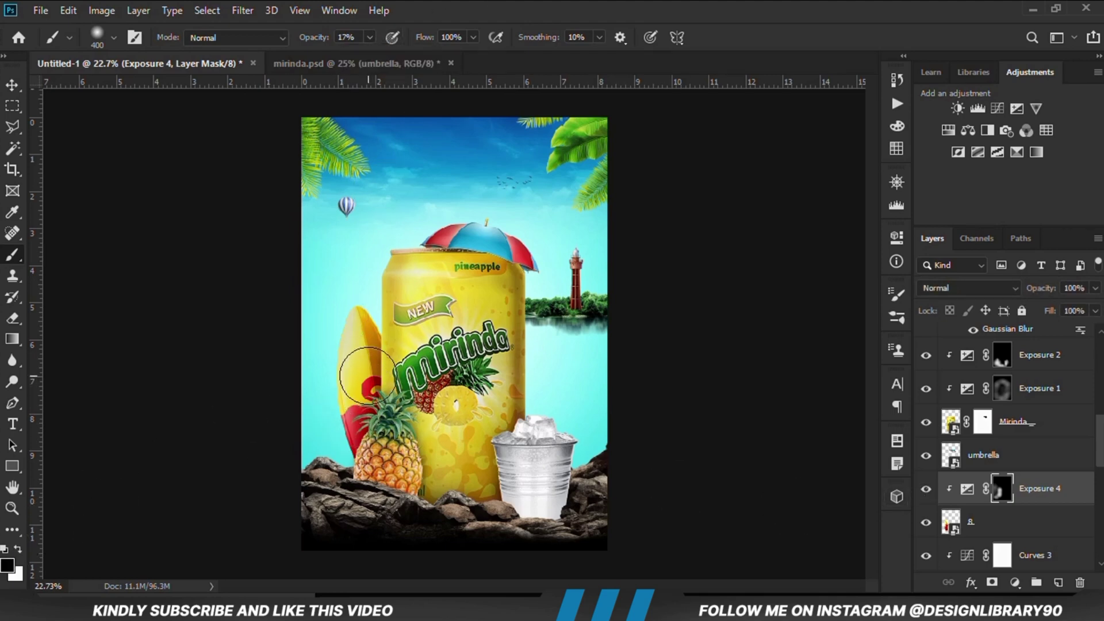
pyautogui.click(926, 489)
pyautogui.click(925, 488)
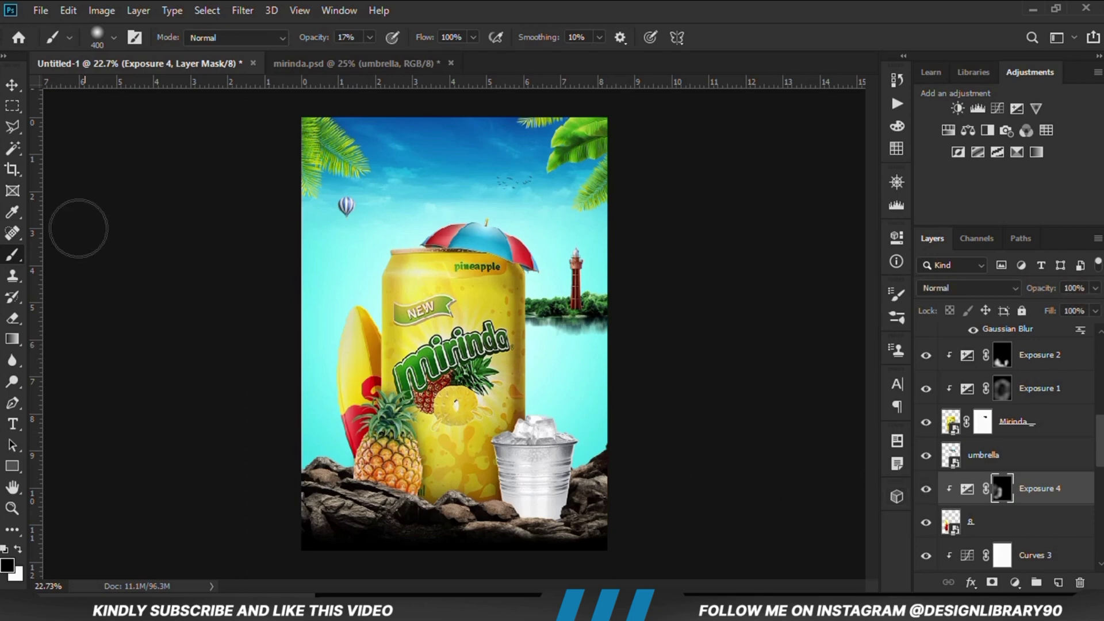
pyautogui.click(11, 85)
pyautogui.click(238, 339)
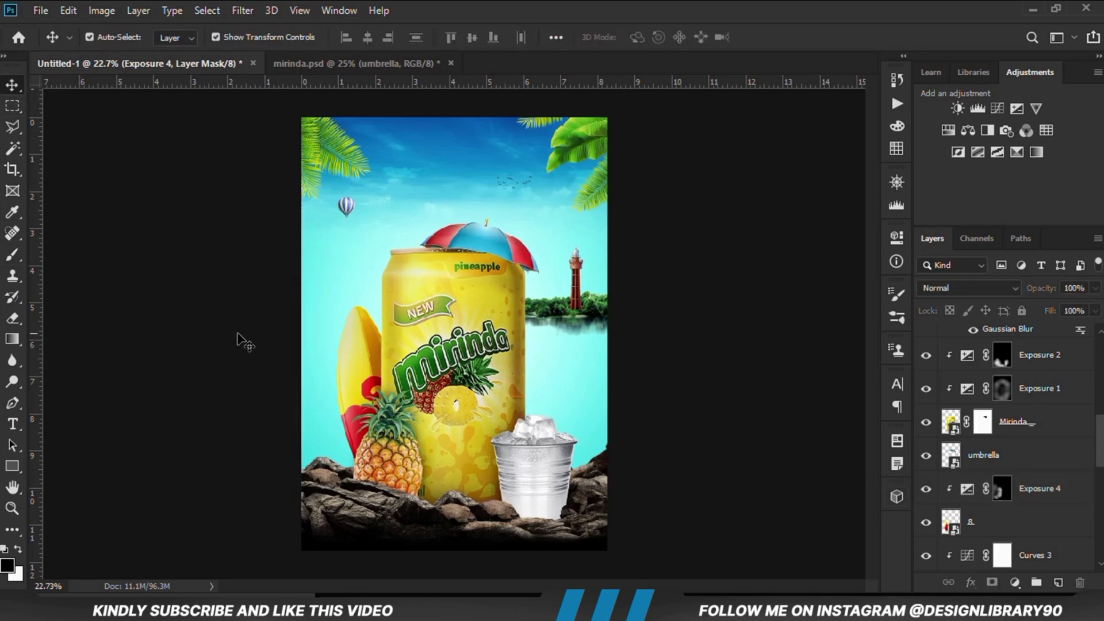
# Add an Exposure adjustment clipped to the Mirinda can, lower its exposure to about -3.6, and invert its mask to black
pyautogui.click(448, 282)
pyautogui.click(925, 423)
pyautogui.click(925, 423)
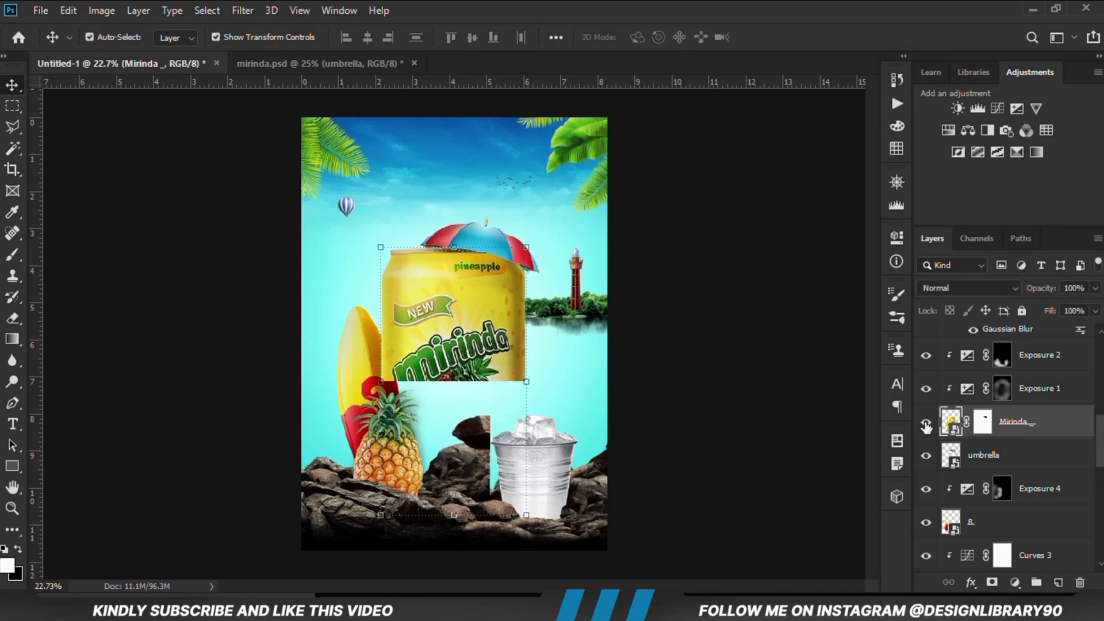
pyautogui.click(1014, 583)
pyautogui.click(1010, 381)
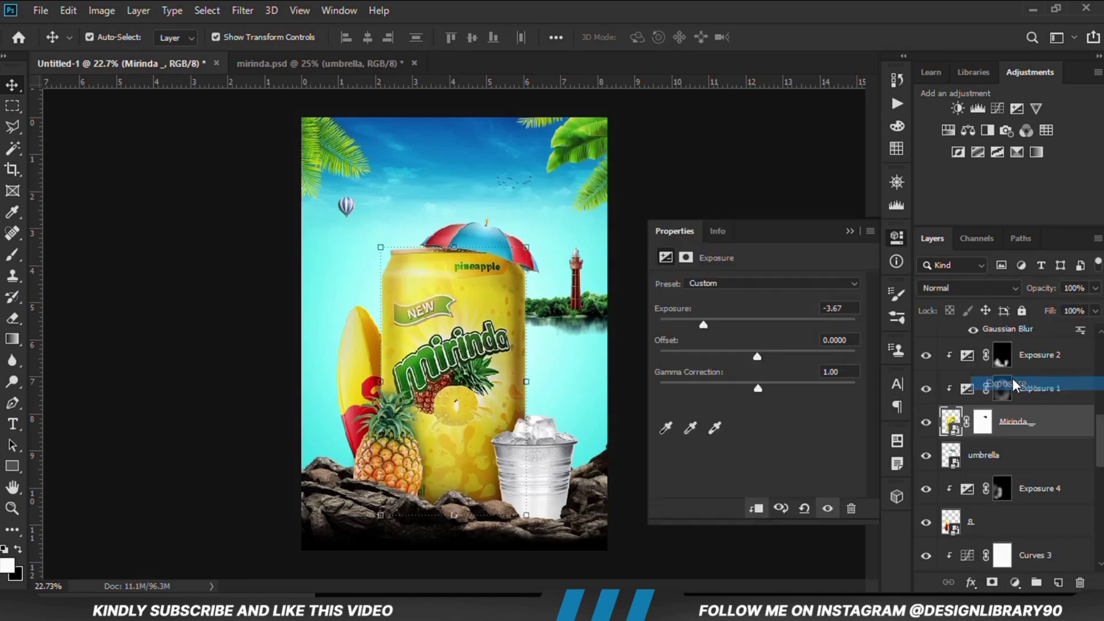
pyautogui.click(756, 507)
pyautogui.moveTo(719, 317); pyautogui.dragTo(702, 317)
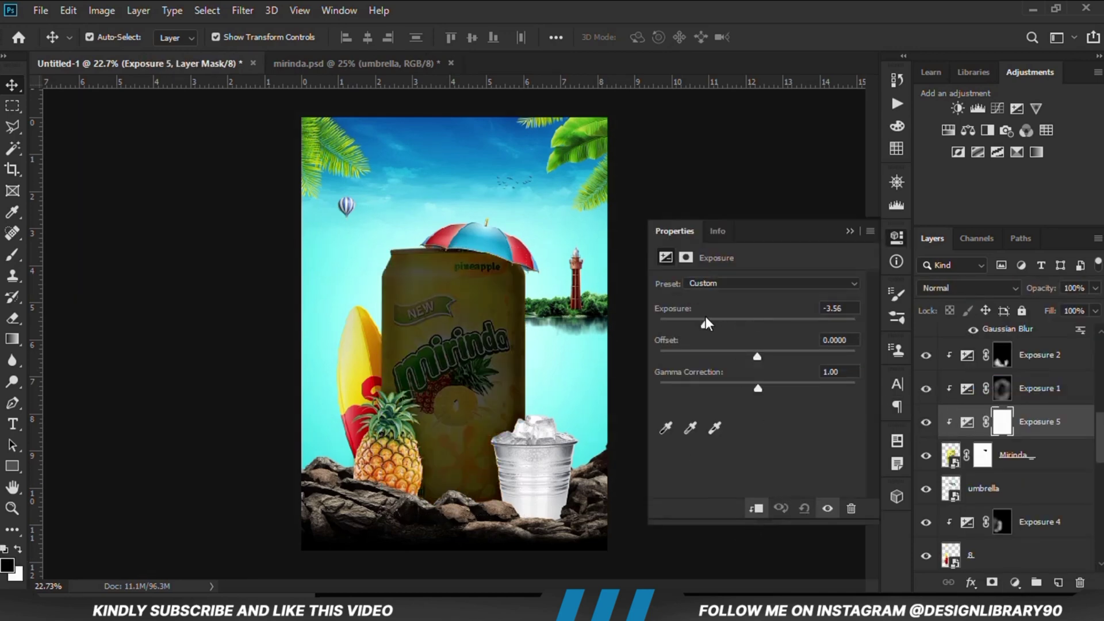
pyautogui.click(851, 232)
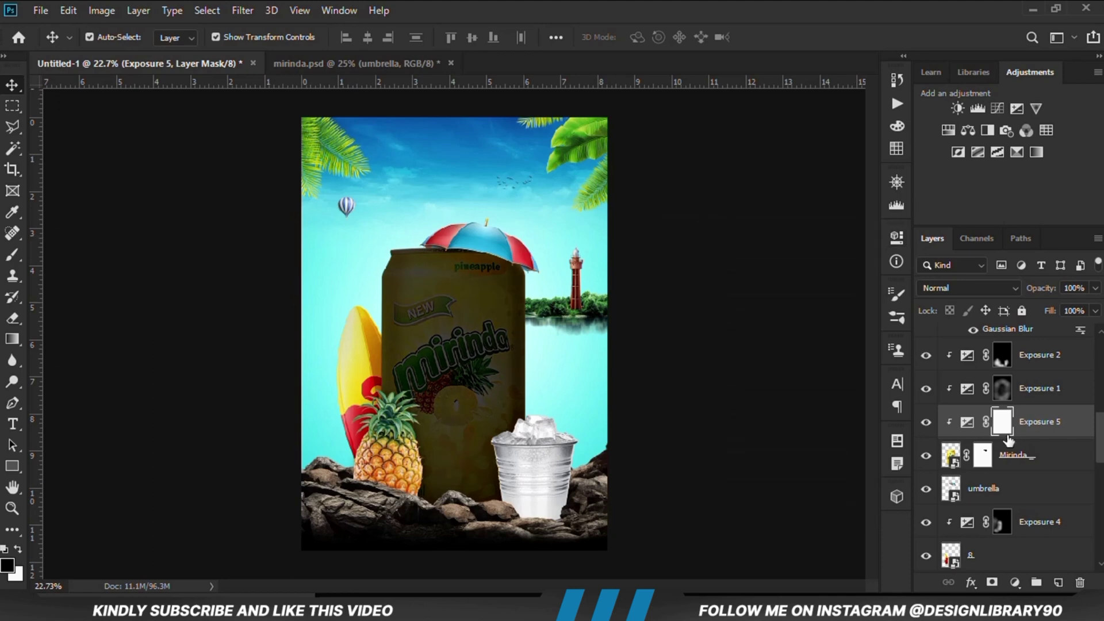
pyautogui.hotkey('ctrl', 'i')
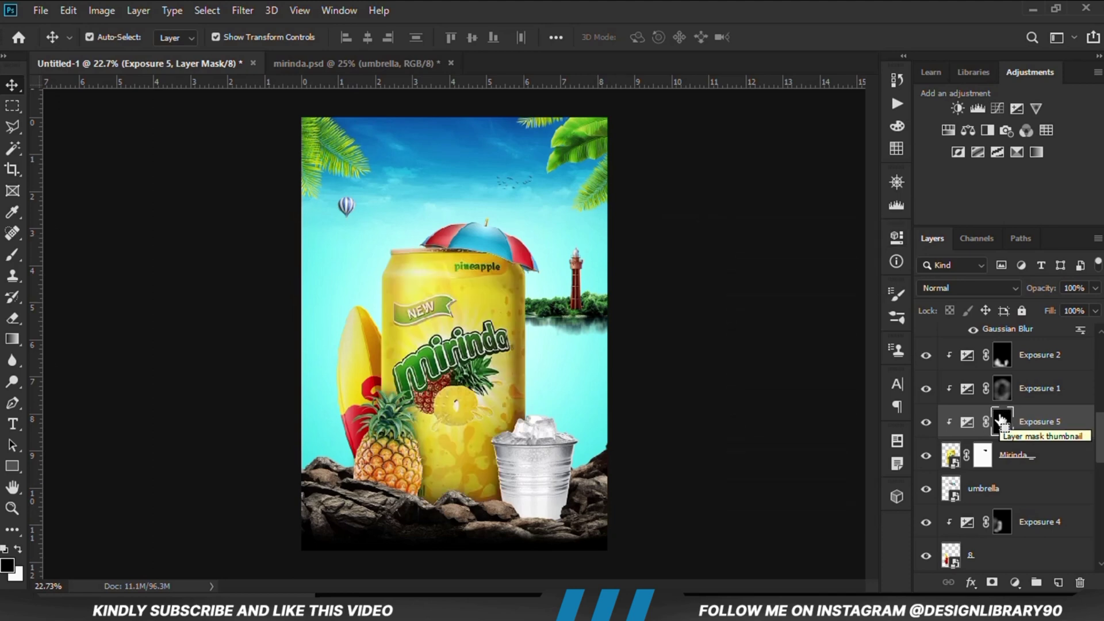
# Paint the umbrella's shade onto the can's upper part on the Exposure 5 mask with a 400 px brush at 17% opacity
pyautogui.moveTo(12, 254); pyautogui.dragTo(81, 254)
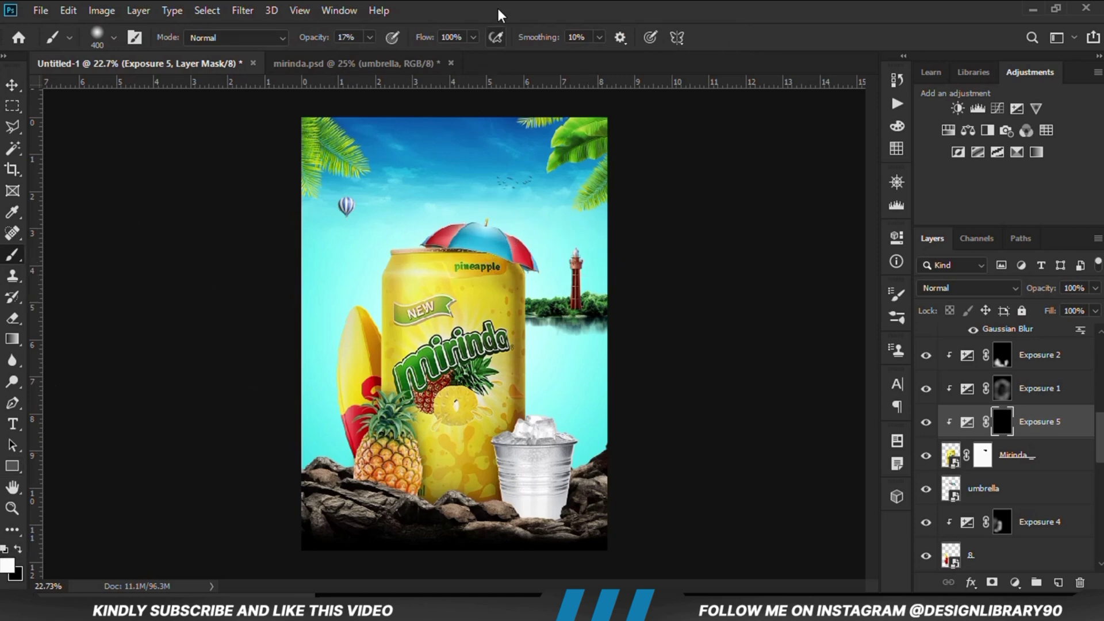
pyautogui.moveTo(502, 230)
pyautogui.mouseDown()
pyautogui.moveTo(460, 225)
pyautogui.moveTo(538, 241)
pyautogui.mouseUp()
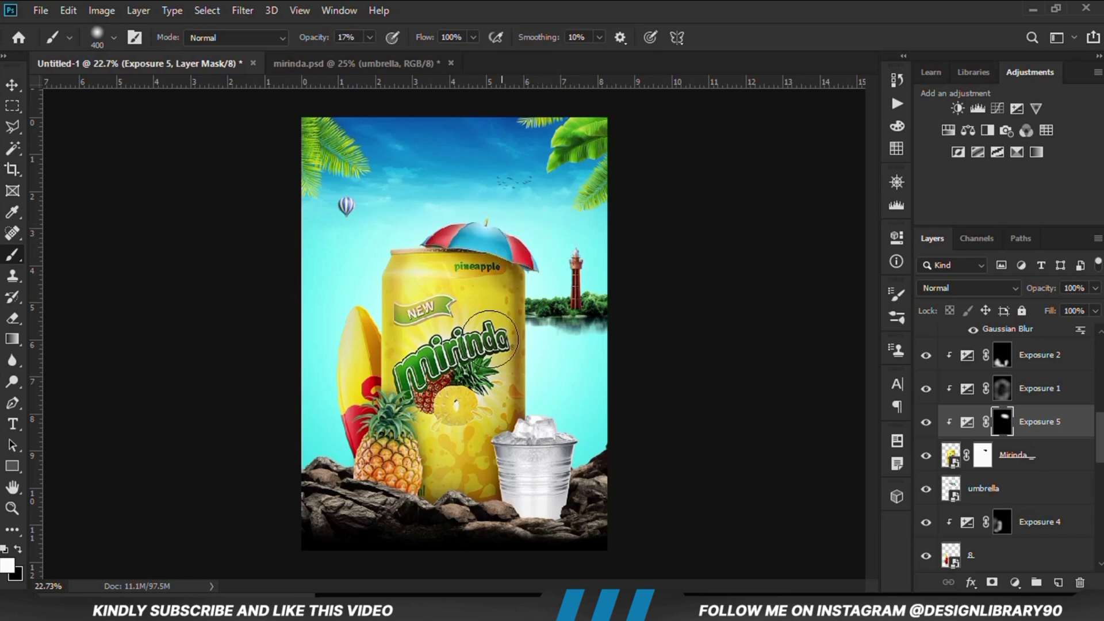
pyautogui.moveTo(519, 363); pyautogui.dragTo(518, 312)
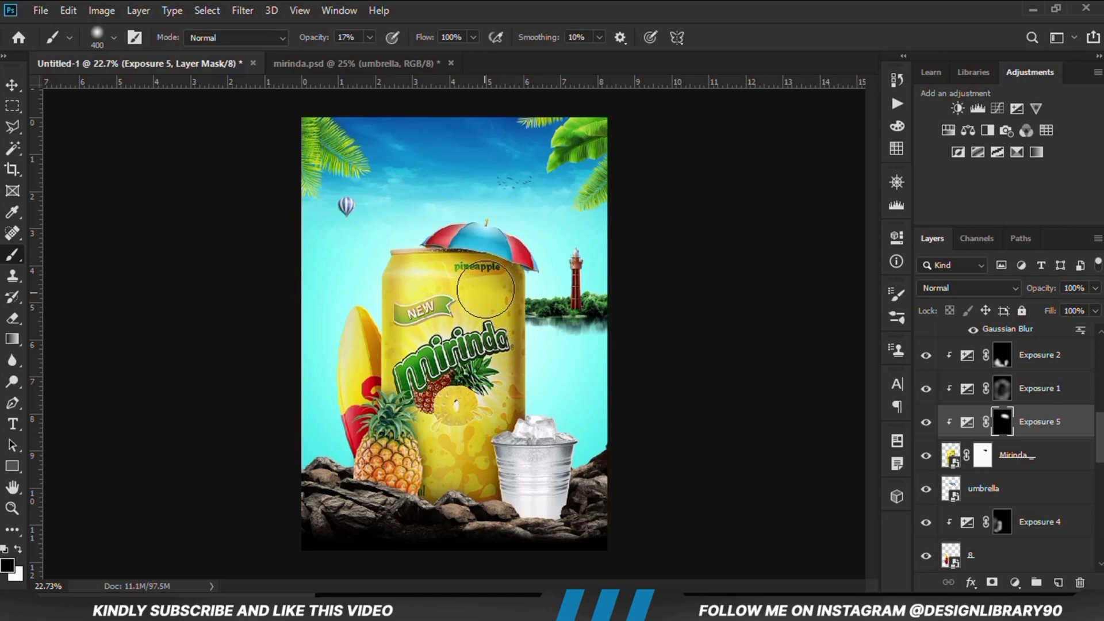
pyautogui.scroll(4, 462, 300)
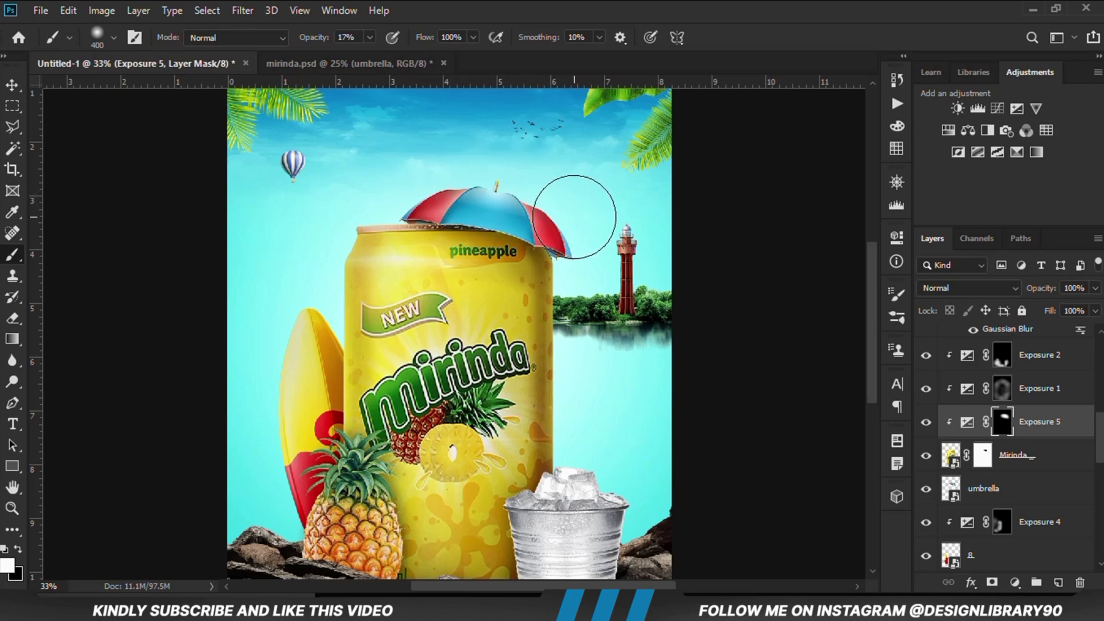
pyautogui.hotkey('ctrl', '-')
pyautogui.click(11, 84)
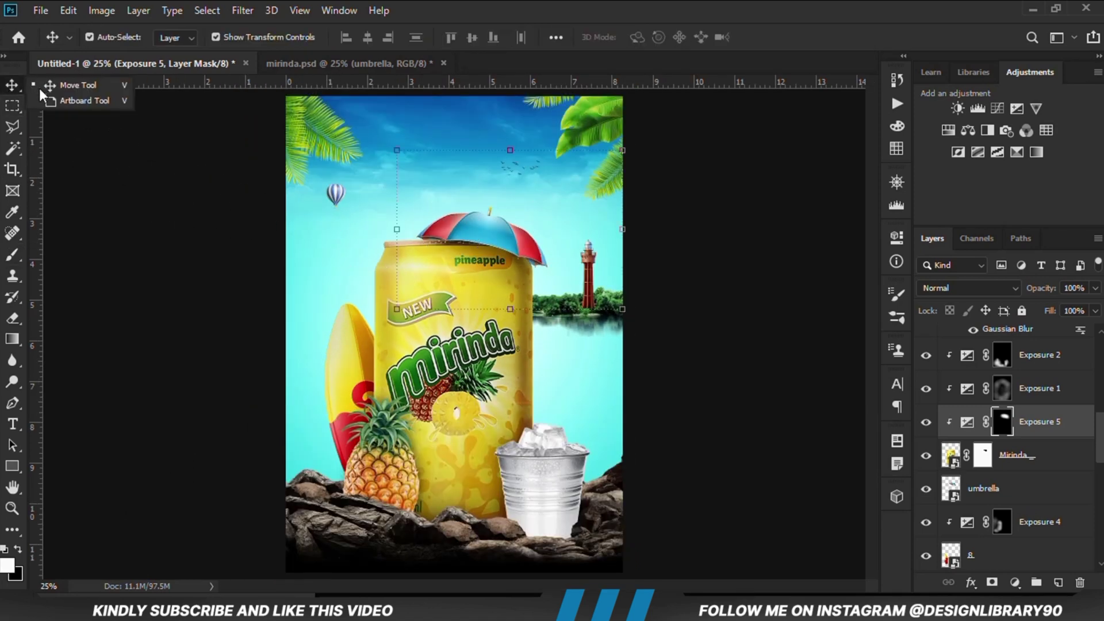
pyautogui.click(223, 307)
# Add a strongly darkening Exposure adjustment clipped to the ice bucket and invert its mask to black
pyautogui.click(524, 458)
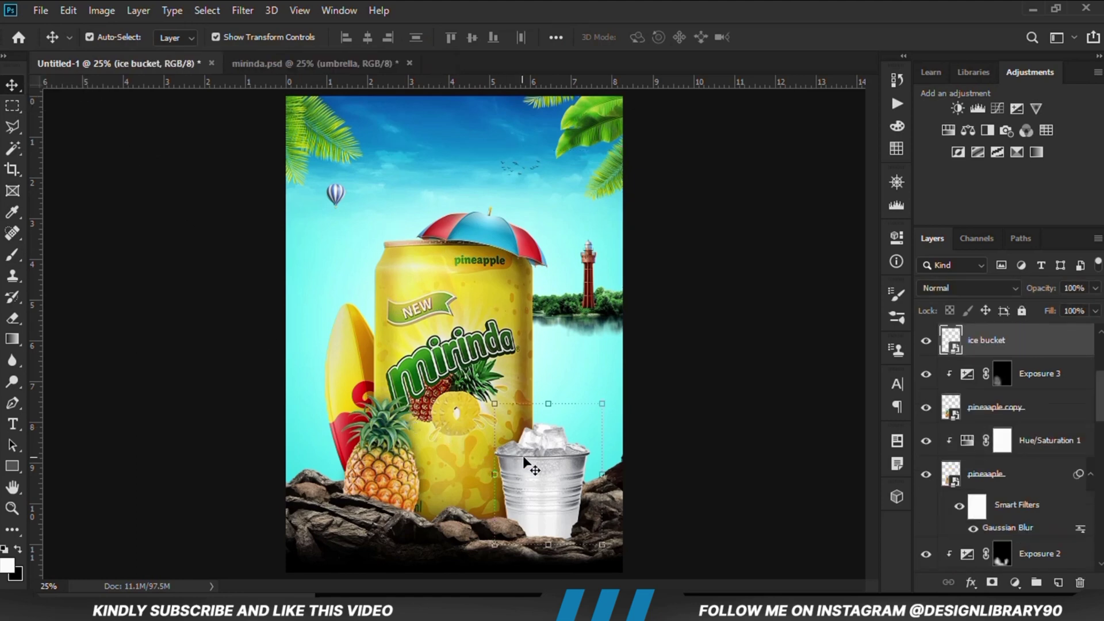
pyautogui.click(926, 341)
pyautogui.click(926, 340)
pyautogui.click(1016, 580)
pyautogui.click(1026, 379)
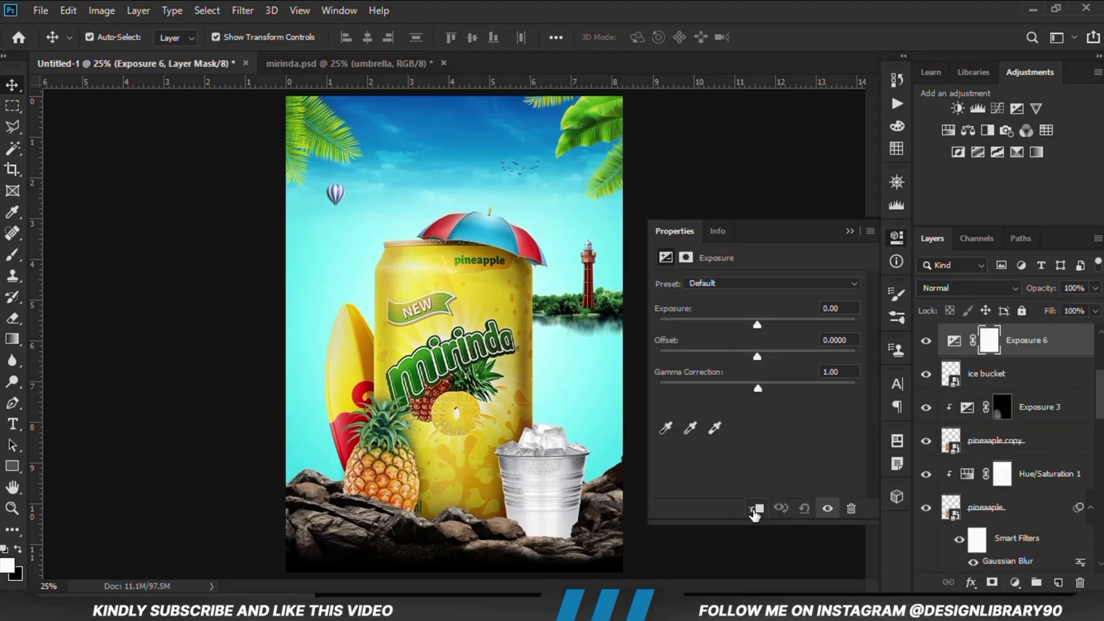
pyautogui.click(755, 509)
pyautogui.moveTo(757, 325); pyautogui.dragTo(715, 329)
pyautogui.click(849, 231)
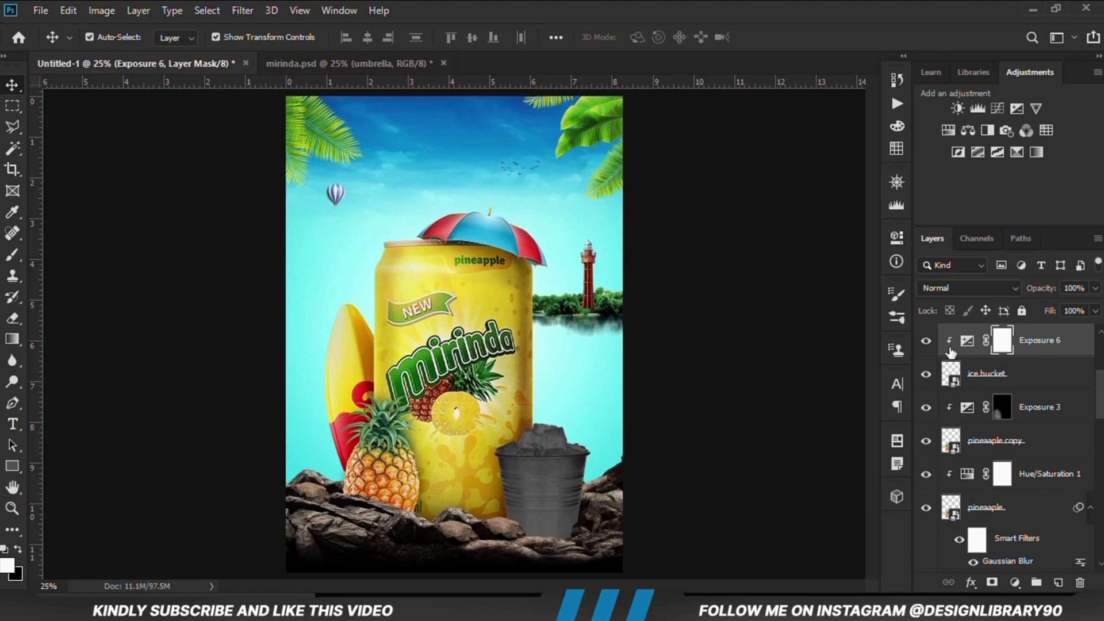
pyautogui.click(925, 341)
pyautogui.click(925, 341)
pyautogui.hotkey('ctrl', 'i')
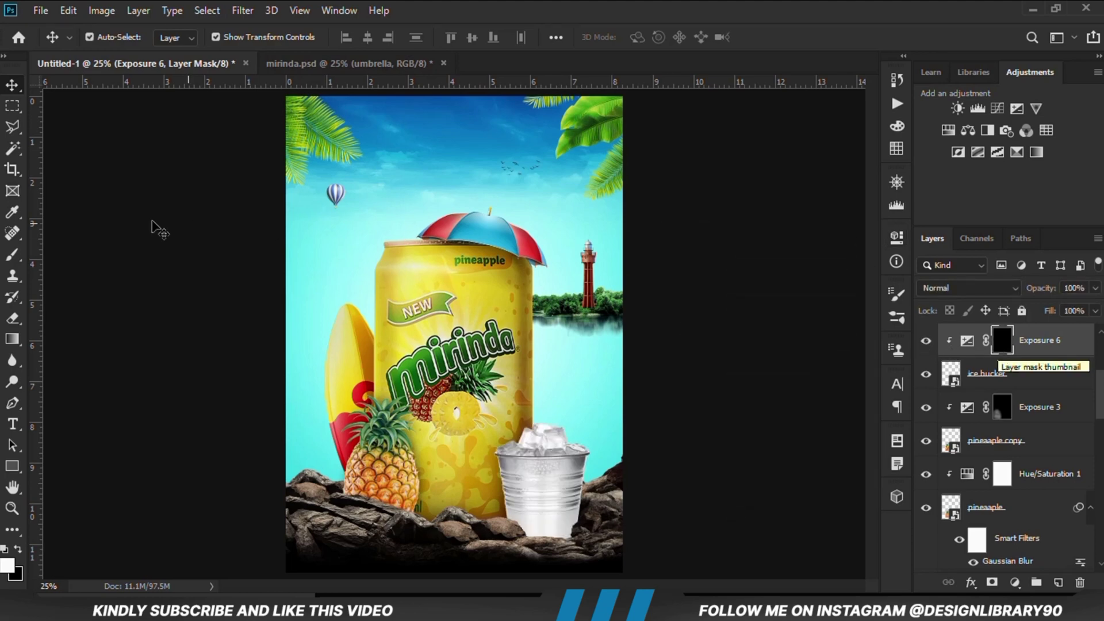
# Paint soft shading over the ice bucket on the Exposure 6 mask with a 400 px white brush at 5% opacity and compare the result
pyautogui.click(12, 254)
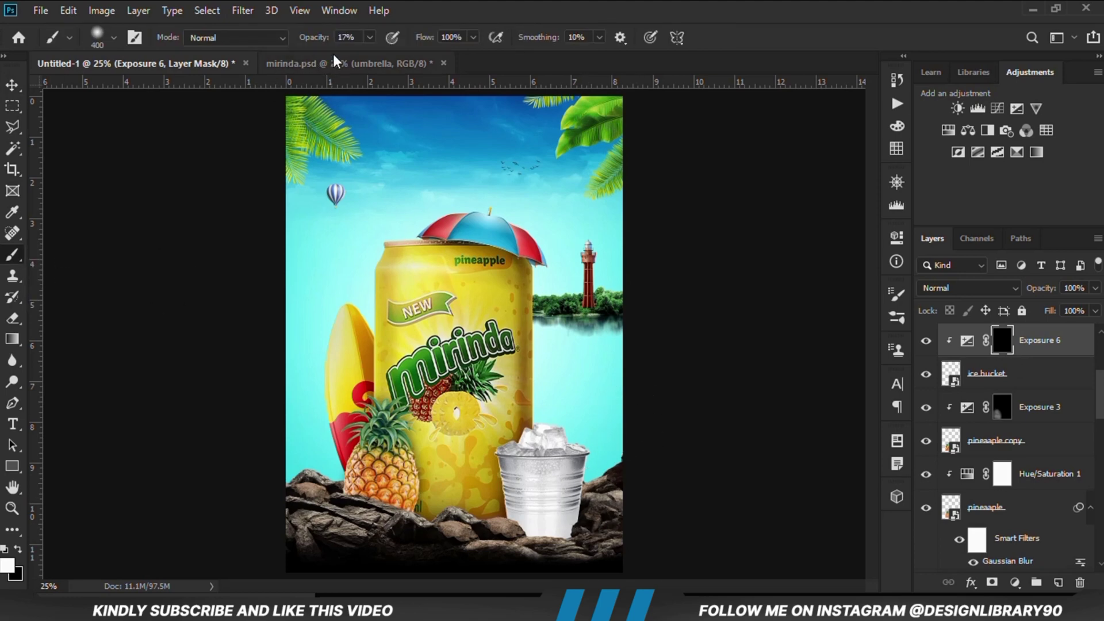
pyautogui.click(370, 37)
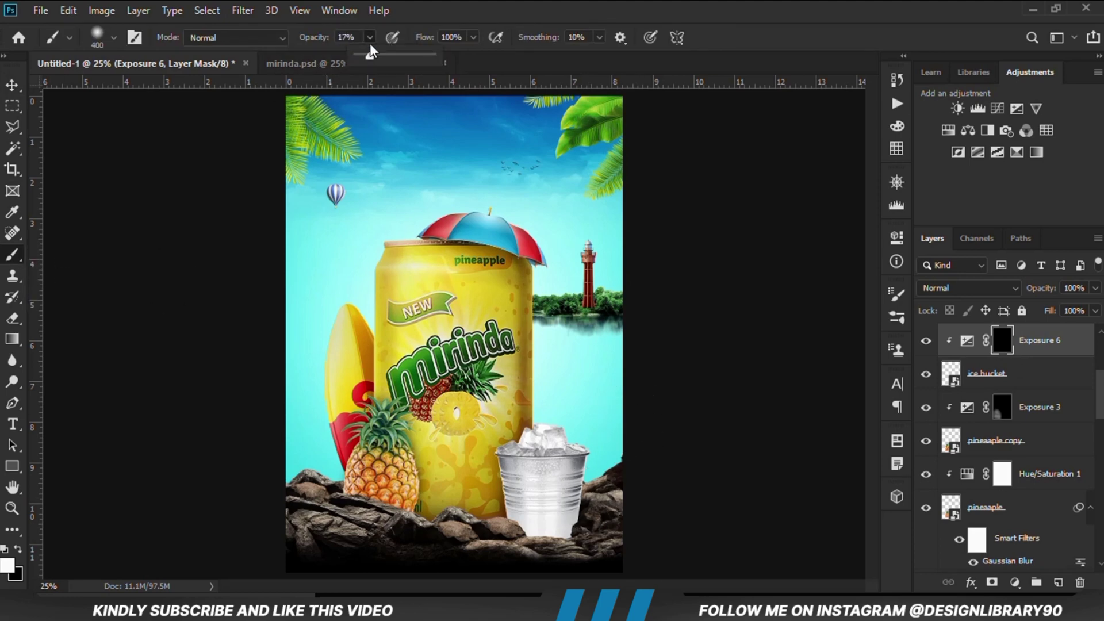
pyautogui.click(533, 8)
pyautogui.moveTo(594, 505)
pyautogui.mouseDown()
pyautogui.moveTo(608, 465)
pyautogui.moveTo(589, 551)
pyautogui.moveTo(529, 544)
pyautogui.moveTo(543, 543)
pyautogui.moveTo(499, 523)
pyautogui.moveTo(497, 461)
pyautogui.mouseUp()
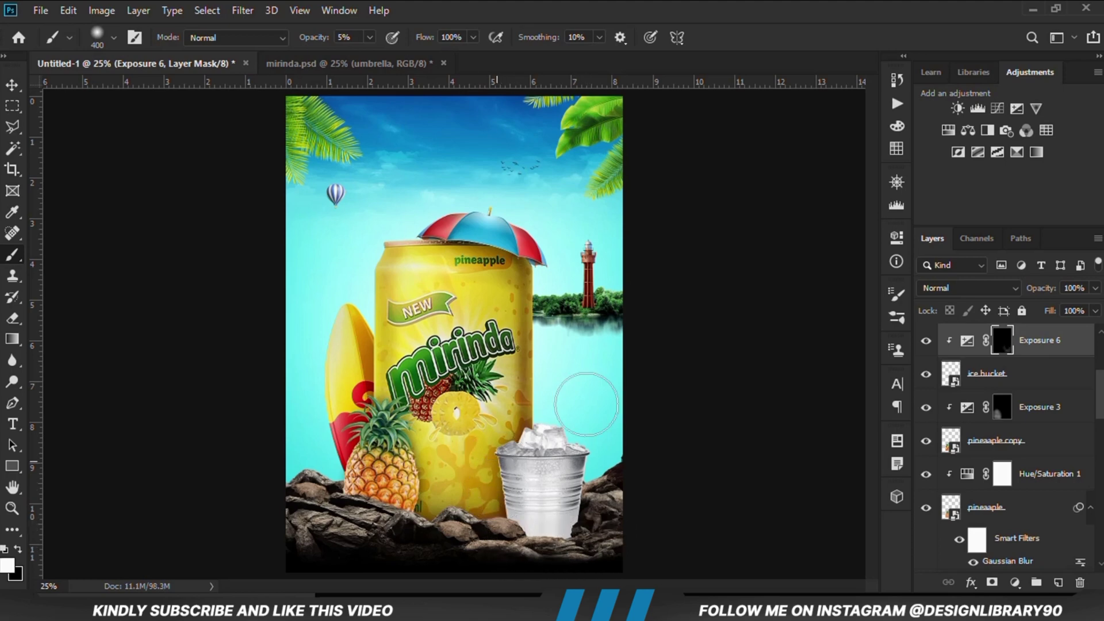
pyautogui.moveTo(586, 404)
pyautogui.mouseDown()
pyautogui.moveTo(539, 439)
pyautogui.moveTo(590, 497)
pyautogui.moveTo(525, 532)
pyautogui.mouseUp()
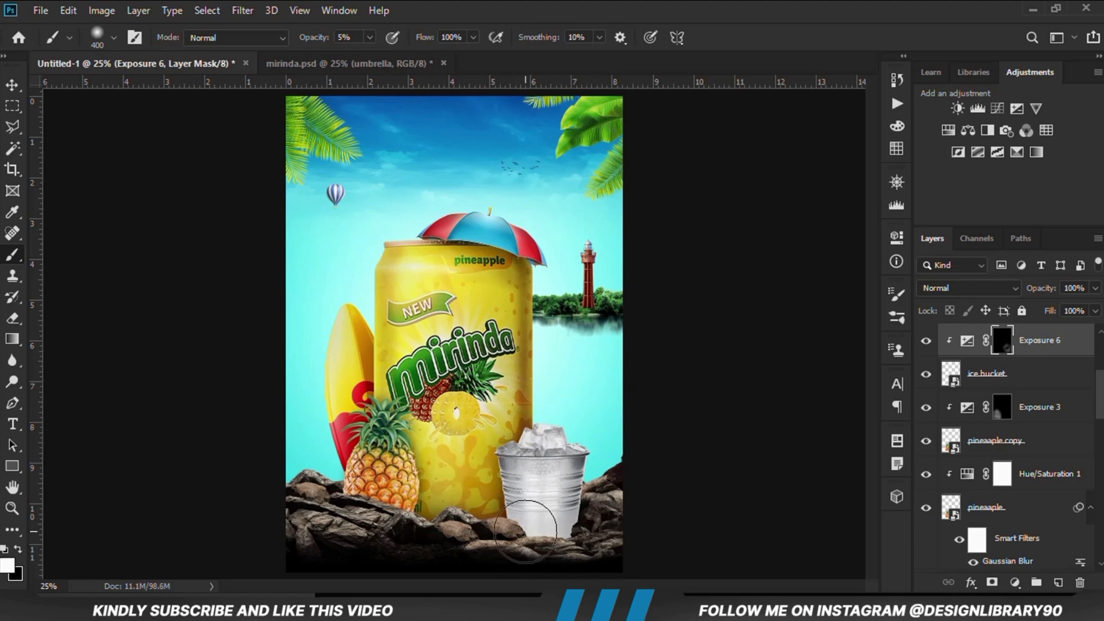
pyautogui.moveTo(583, 507)
pyautogui.mouseDown()
pyautogui.moveTo(528, 552)
pyautogui.moveTo(554, 541)
pyautogui.moveTo(528, 548)
pyautogui.mouseUp()
pyautogui.click(926, 340)
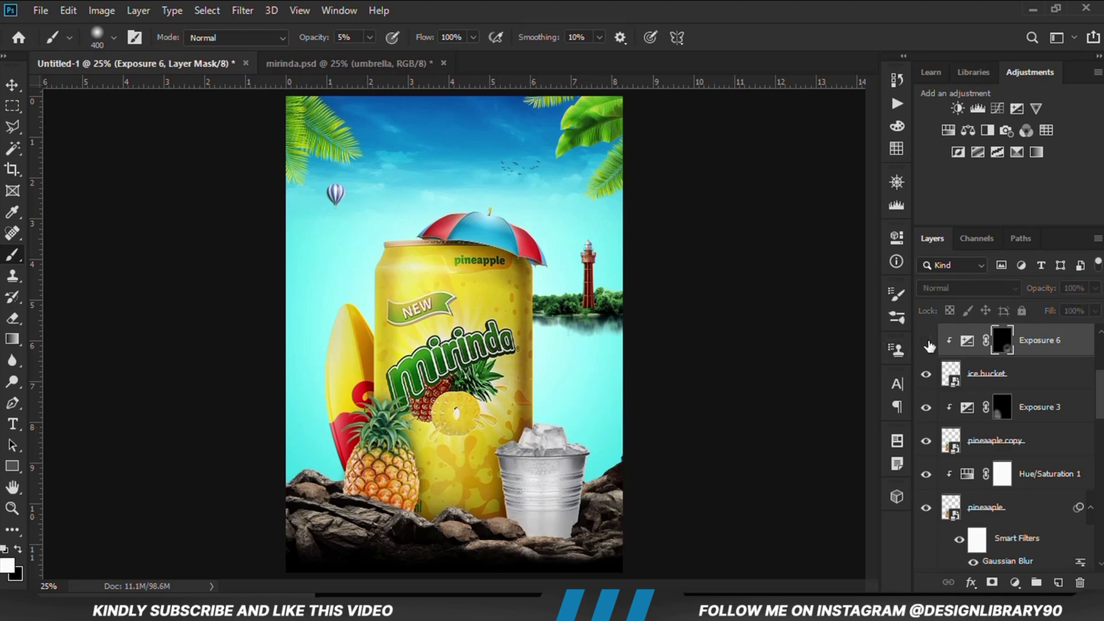
pyautogui.click(926, 341)
# Add a second, darker Exposure adjustment clipped to the ice bucket and invert its mask to black
pyautogui.click(1015, 582)
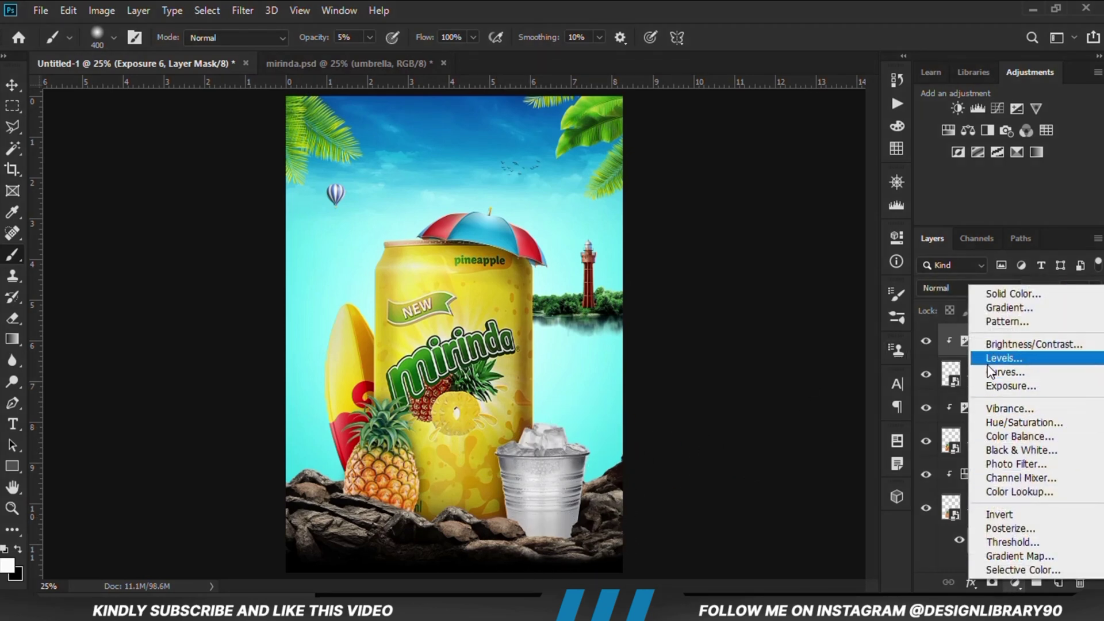
pyautogui.click(1012, 385)
pyautogui.click(756, 510)
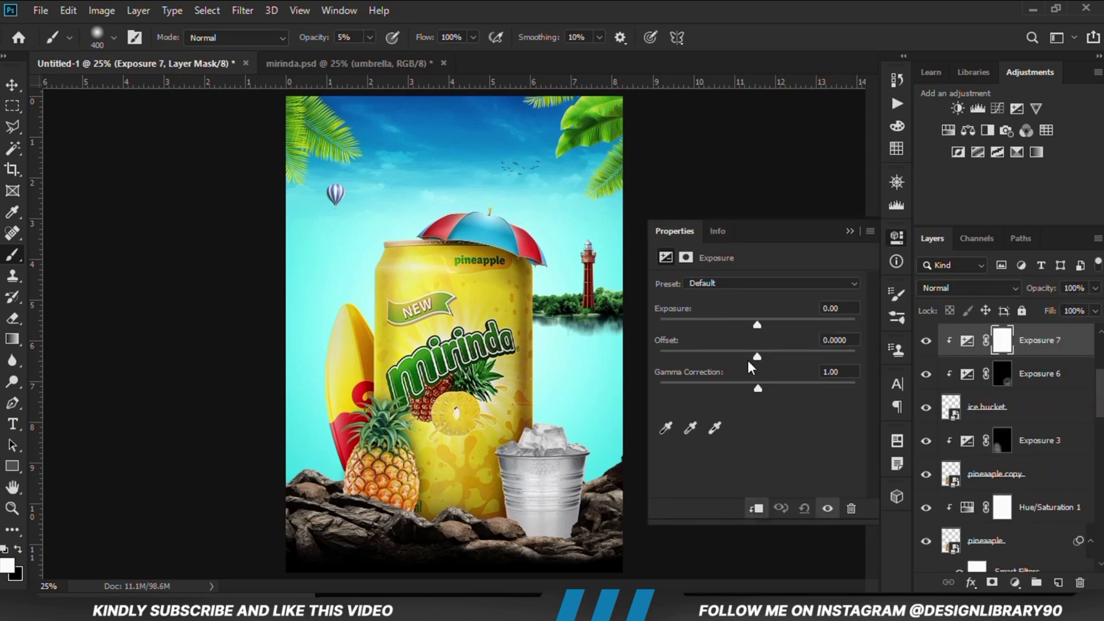
pyautogui.moveTo(720, 329); pyautogui.dragTo(708, 330)
pyautogui.click(851, 232)
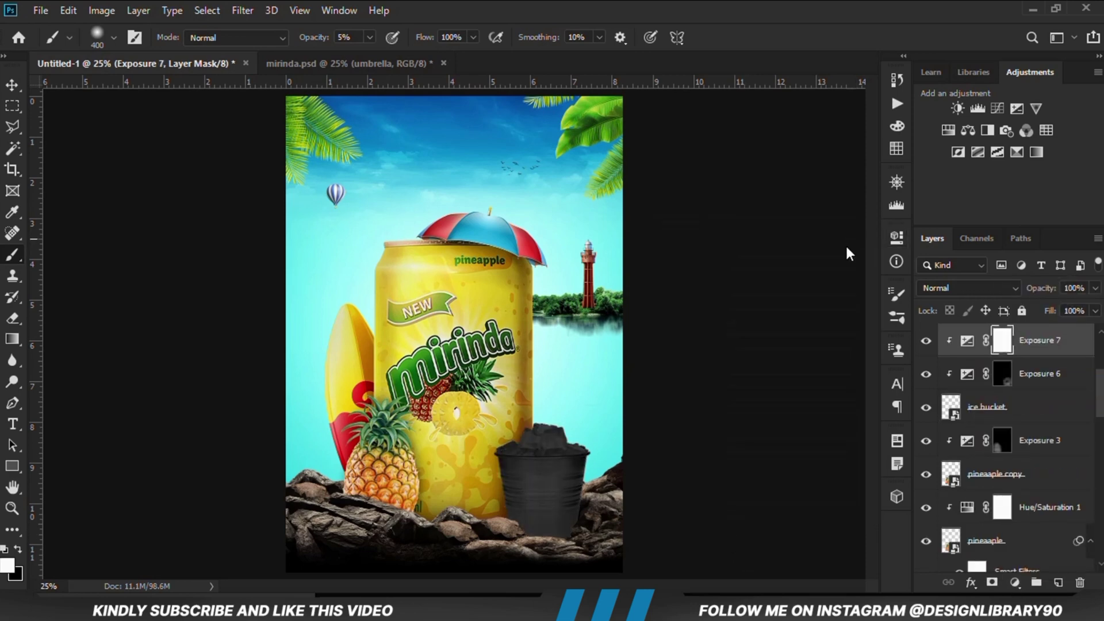
pyautogui.hotkey('ctrl', 'i')
# Paint stronger shading along the ice bucket's base on the Exposure 7 mask with a 400 px white brush at 15% opacity
pyautogui.scroll(-3, 611, 493)
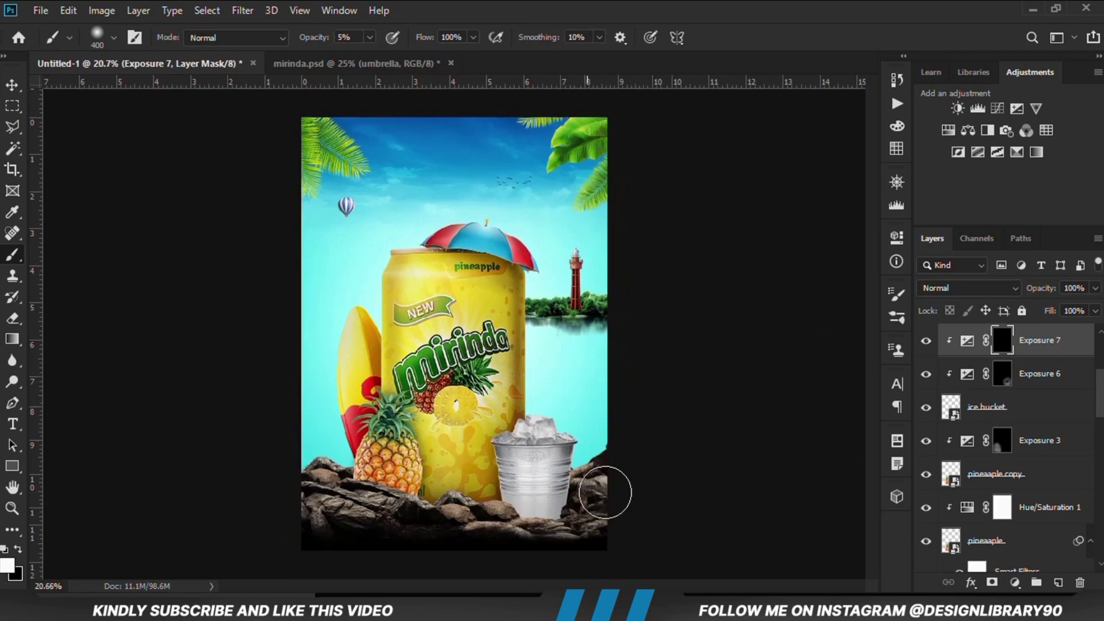
pyautogui.click(369, 37)
pyautogui.click(427, 2)
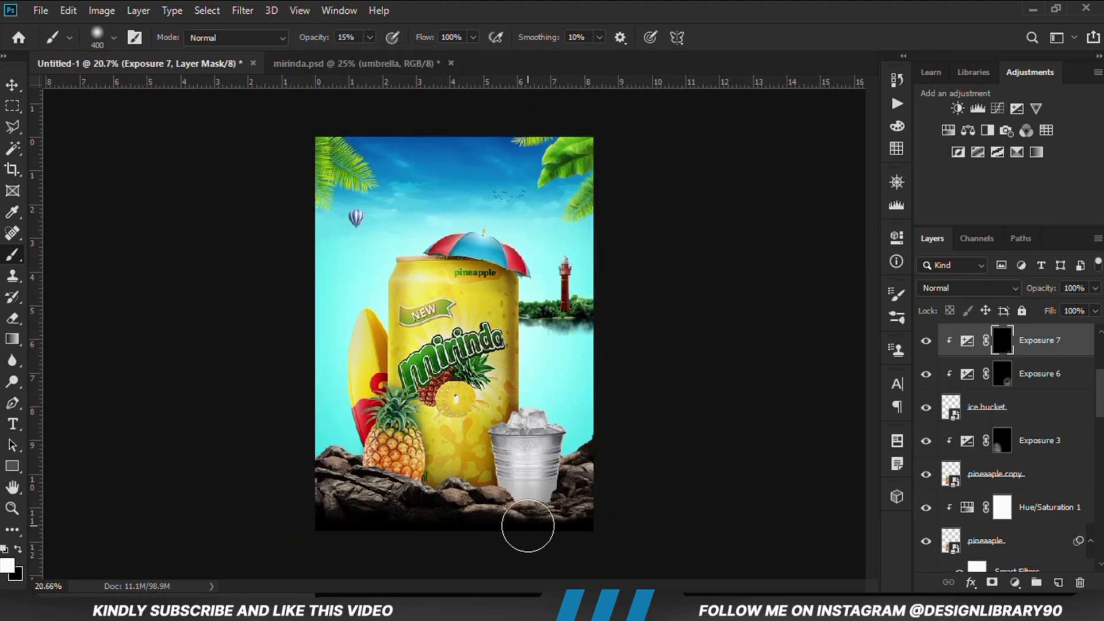
pyautogui.moveTo(528, 526)
pyautogui.mouseDown()
pyautogui.moveTo(509, 522)
pyautogui.moveTo(567, 518)
pyautogui.mouseUp()
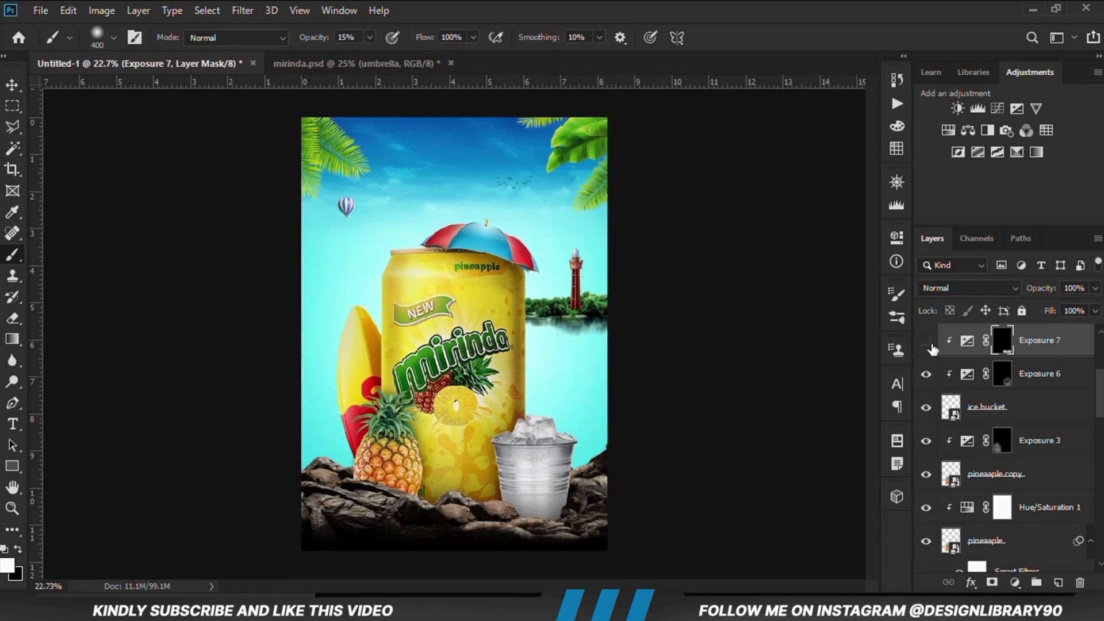
pyautogui.scroll(1, 518, 541)
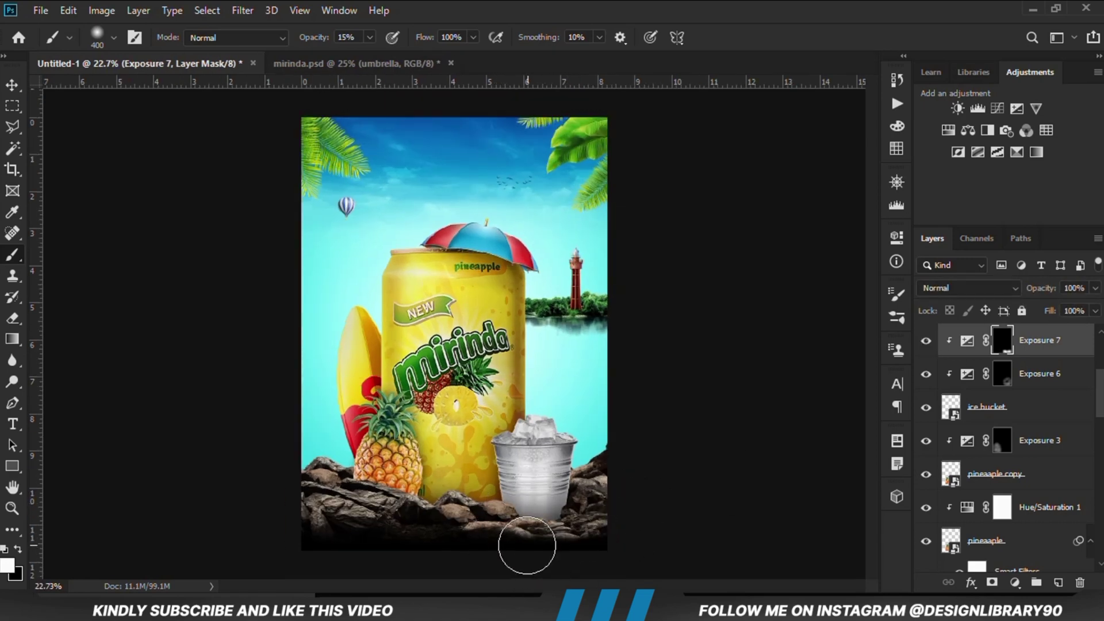
pyautogui.press('x')
pyautogui.hotkey('ctrl', '+')
pyautogui.press('v')
# Add another clipped, strongly darkening Exposure adjustment above Exposure 3 for the pineapple, with its mask inverted to black
pyautogui.click(1038, 440)
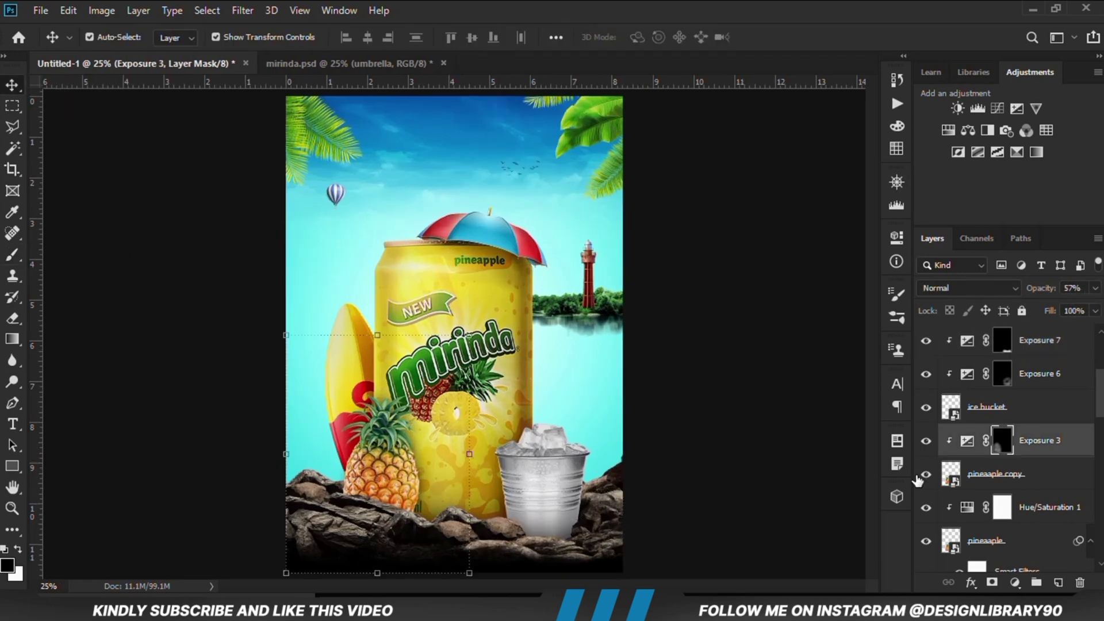
pyautogui.click(1015, 582)
pyautogui.click(1010, 391)
pyautogui.moveTo(757, 323); pyautogui.dragTo(695, 322)
pyautogui.click(715, 381)
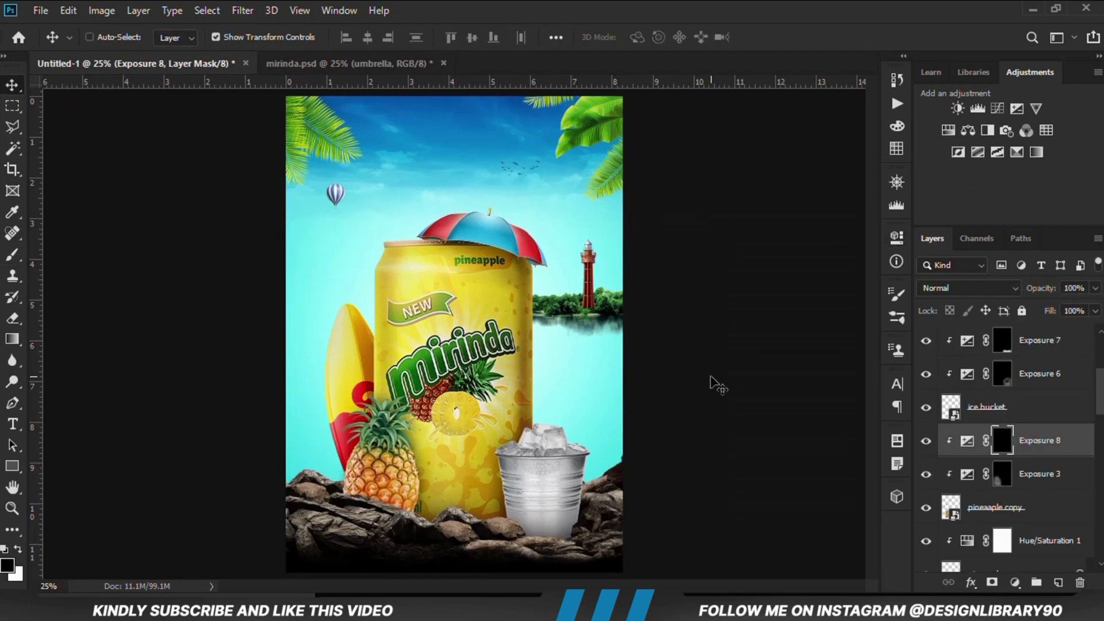
# Paint shading around the pineapple's base on the Exposure 8 mask with a white brush at 11% opacity, reducing it to 300 px
pyautogui.press('b')
pyautogui.press('1')
pyautogui.press('1')
pyautogui.press('x')
pyautogui.press(']')
pyautogui.press(']')
pyautogui.moveTo(325, 504); pyautogui.dragTo(366, 535)
pyautogui.press('[')
pyautogui.press('[')
pyautogui.moveTo(284, 505); pyautogui.dragTo(392, 523)
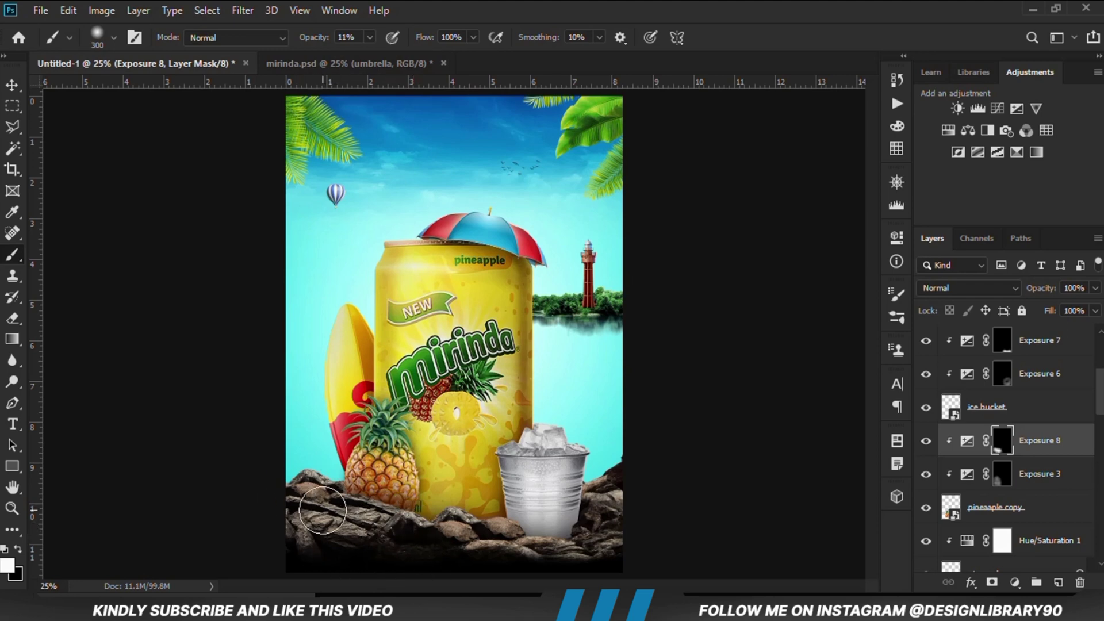
pyautogui.moveTo(322, 510); pyautogui.dragTo(342, 506)
pyautogui.press('v')
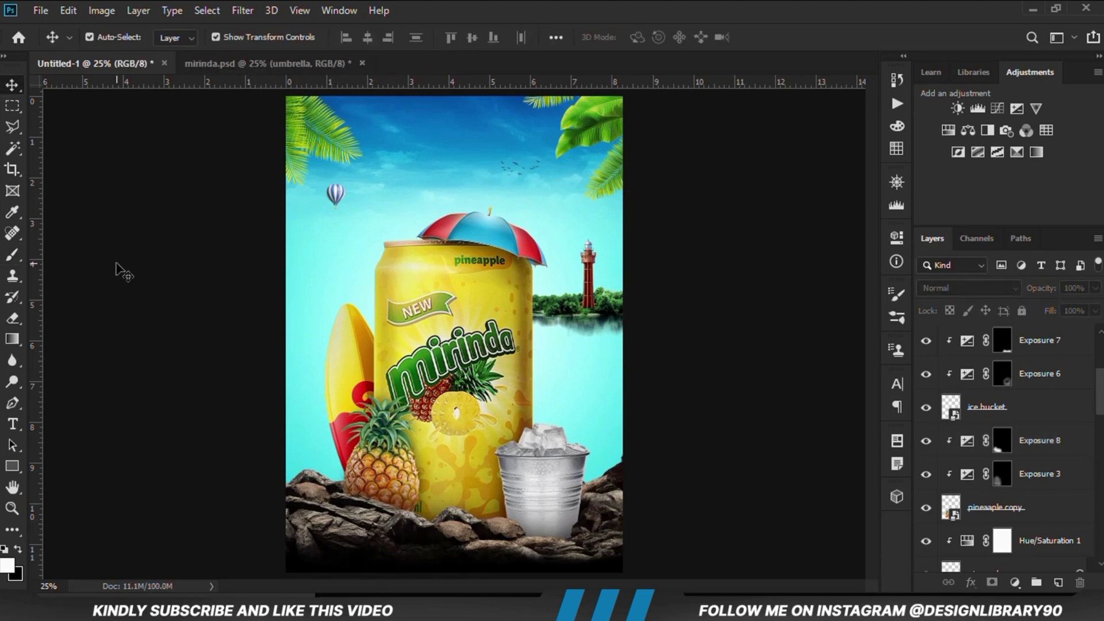
# Add a layer mask to the lighthouse layer and set up a hard black brush at 100% opacity
pyautogui.click(583, 247)
pyautogui.click(991, 582)
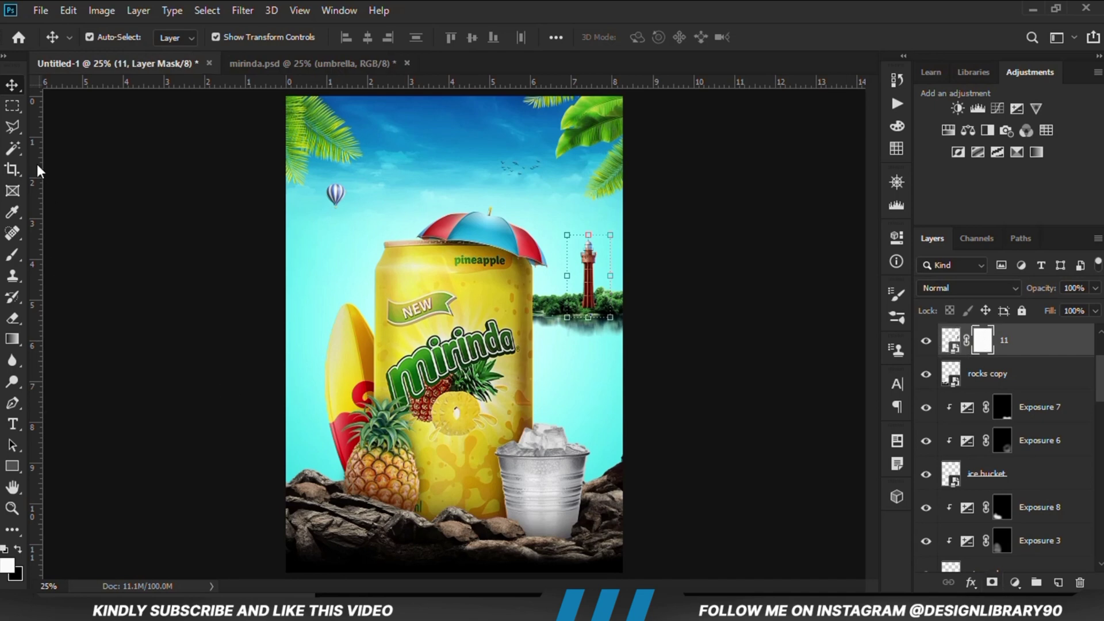
pyautogui.click(12, 255)
pyautogui.rightClick(530, 276)
pyautogui.moveTo(611, 190); pyautogui.dragTo(713, 190)
pyautogui.press('Return')
pyautogui.click(259, 63)
pyautogui.click(167, 63)
pyautogui.click(369, 37)
pyautogui.moveTo(367, 57); pyautogui.dragTo(478, 63)
pyautogui.click(18, 549)
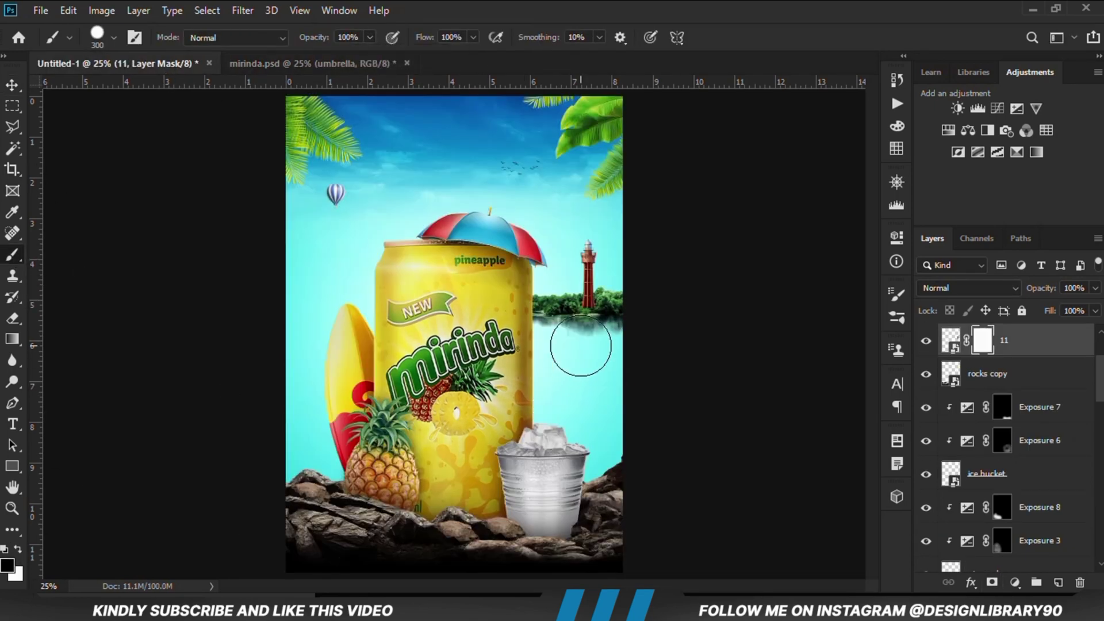
# Mask out the bottom of the lighthouse where it meets the trees, using a small 80 px black brush
pyautogui.scroll(5, 577, 326)
pyautogui.press('[')
pyautogui.press('[')
pyautogui.press('[')
pyautogui.press('[')
pyautogui.press('[')
pyautogui.press('[')
pyautogui.press('[')
pyautogui.press('[')
pyautogui.moveTo(517, 396); pyautogui.dragTo(542, 388)
pyautogui.hotkey('ctrl', '0')
pyautogui.press('v')
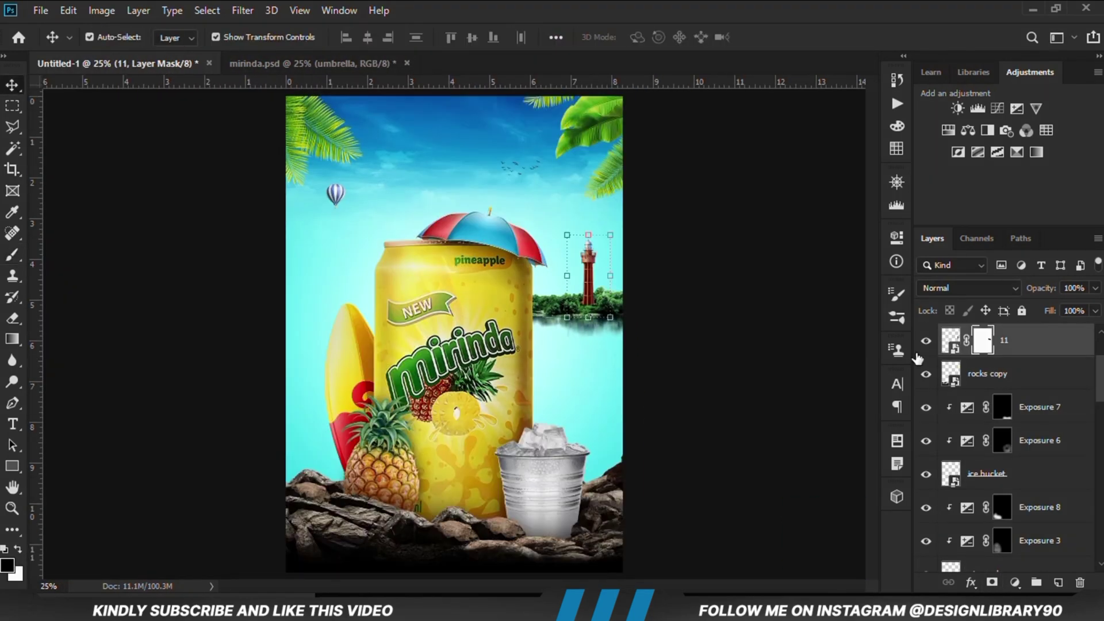
# Add a strongly darkening Exposure adjustment clipped to the lighthouse and invert its mask to black
pyautogui.click(1014, 582)
pyautogui.click(1017, 392)
pyautogui.hotkey('ctrl', 'alt', 'g')
pyautogui.moveTo(757, 323); pyautogui.dragTo(704, 322)
pyautogui.click(1002, 340)
pyautogui.hotkey('ctrl', 'i')
# Paint shading at the lighthouse's base on the Exposure 9 mask with a soft 150 px white brush at 19% opacity
pyautogui.press('b')
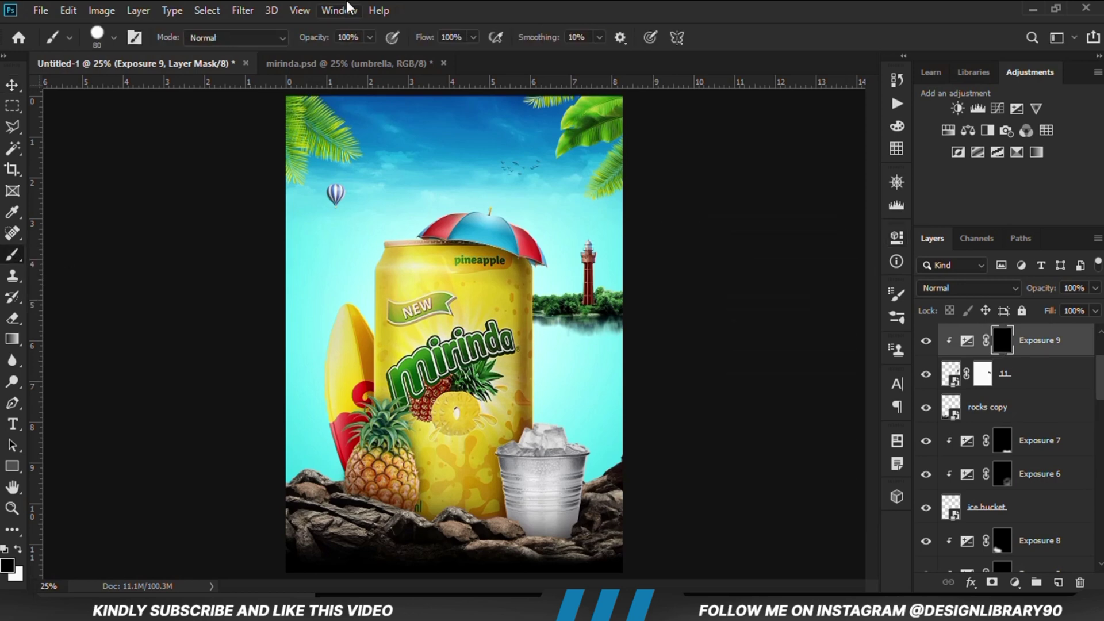
pyautogui.click(17, 549)
pyautogui.scroll(5, 602, 297)
pyautogui.press(']')
pyautogui.press(']')
pyautogui.press(']')
pyautogui.press(']')
pyautogui.moveTo(580, 326); pyautogui.dragTo(567, 313)
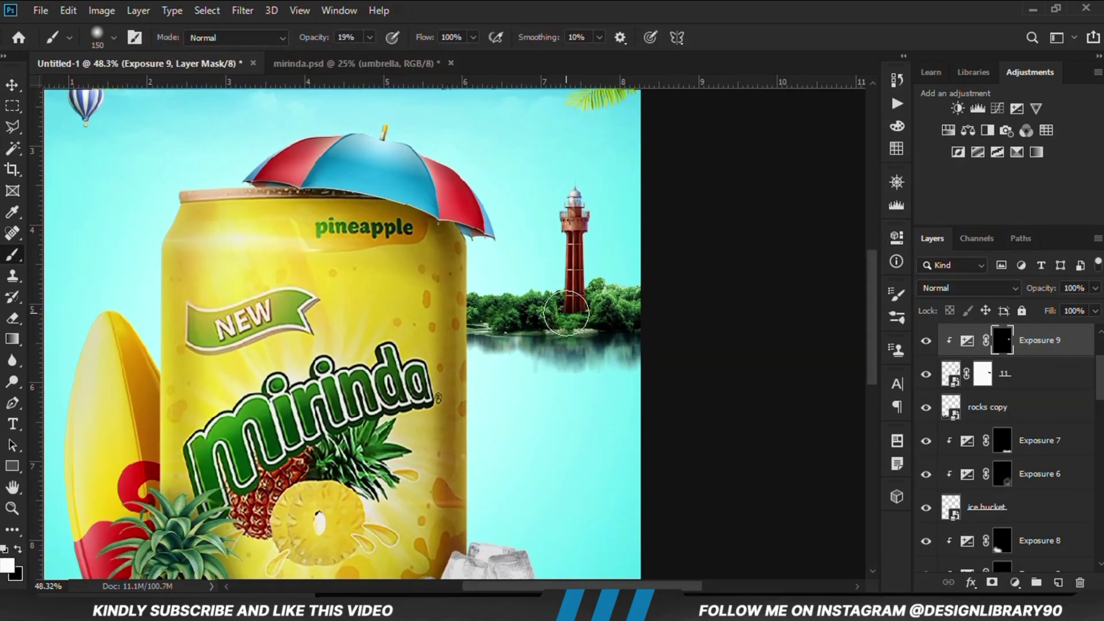
# Deepen the shading at the lighthouse's base on the Exposure 9 mask with a 200 px brush at 31% opacity
pyautogui.moveTo(370, 37); pyautogui.dragTo(375, 53)
pyautogui.press(']')
pyautogui.press(']')
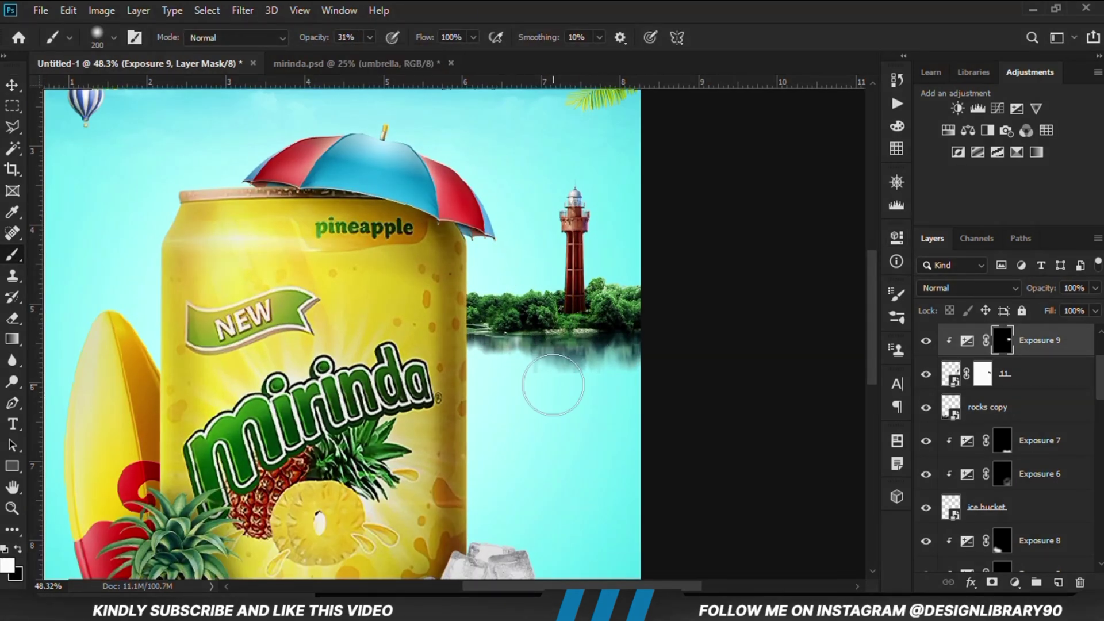
# Add another Exposure adjustment clipped to the lighthouse and invert its mask to black
pyautogui.click(1014, 581)
pyautogui.click(1016, 392)
pyautogui.click(757, 507)
pyautogui.hotkey('ctrl', 'i')
# Paint softly around the lighthouse's lower part on the Exposure 10 mask with a 200 px white brush at 9% opacity
pyautogui.press('0')
pyautogui.press('9')
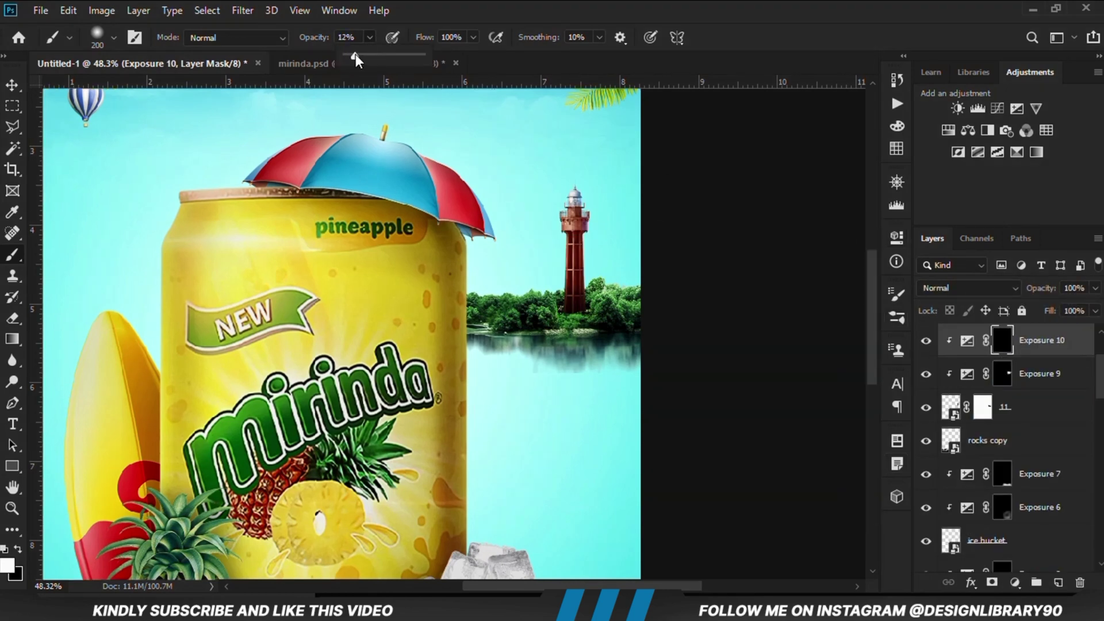
pyautogui.moveTo(612, 313)
pyautogui.mouseDown()
pyautogui.moveTo(586, 323)
pyautogui.moveTo(598, 328)
pyautogui.mouseUp()
pyautogui.hotkey('ctrl', '0')
pyautogui.hotkey('ctrl', '-')
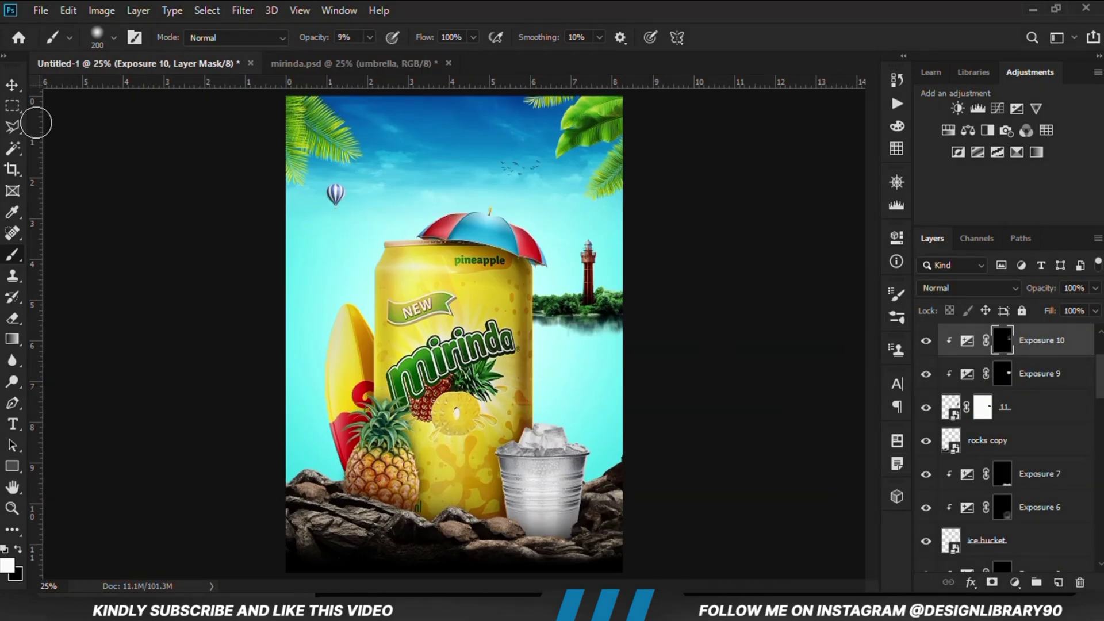
# Add a Curves adjustment clipped to the island trees layer and bend the curve to darken the shadows slightly
pyautogui.click(12, 84)
pyautogui.click(598, 313)
pyautogui.click(1014, 582)
pyautogui.click(997, 379)
pyautogui.click(757, 508)
pyautogui.moveTo(729, 448); pyautogui.dragTo(726, 457)
pyautogui.moveTo(799, 384); pyautogui.dragTo(798, 377)
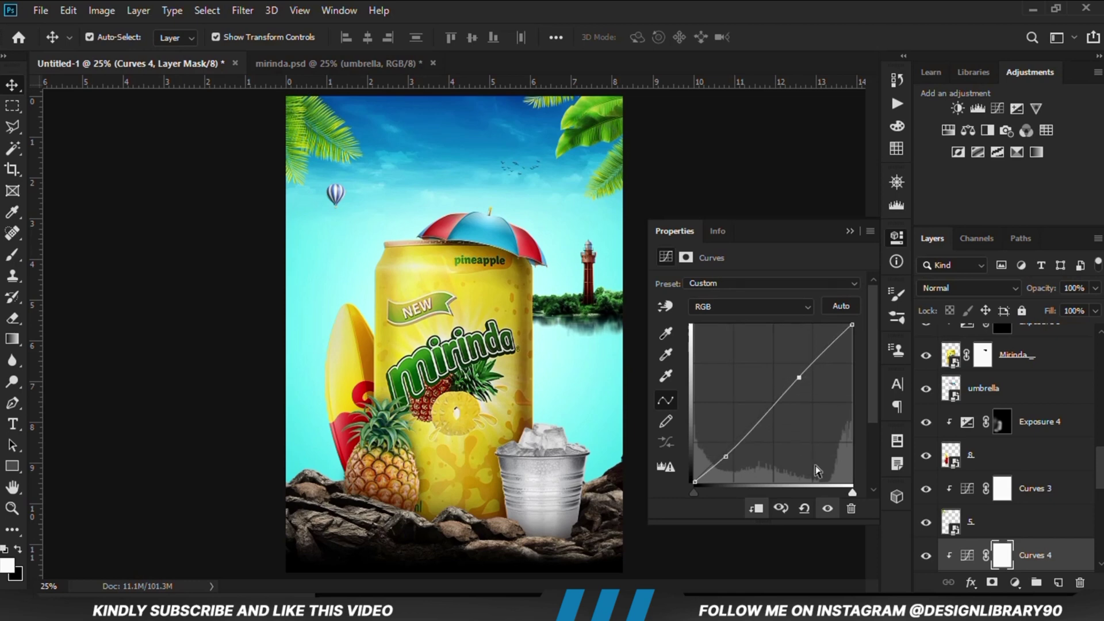
# Add an Exposure adjustment clipped to the island trees above Curves 4 and invert its mask to black
pyautogui.click(1015, 582)
pyautogui.click(1000, 392)
pyautogui.click(757, 508)
pyautogui.hotkey('ctrl', 'i')
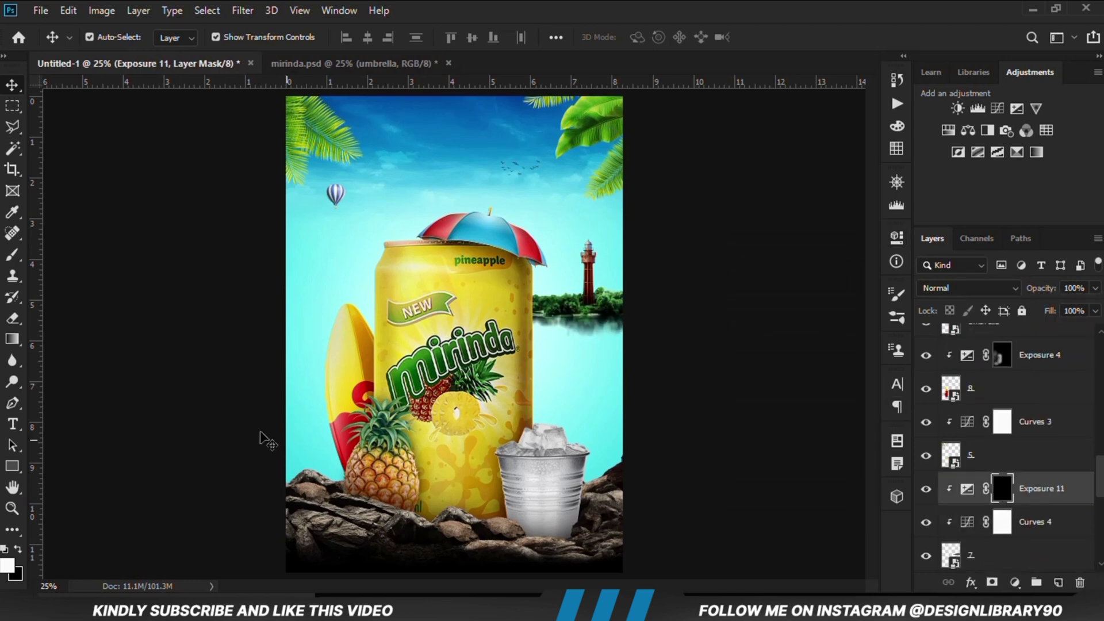
# Paint shading over the island trees on the Exposure 11 mask with a 300 px white brush at 17% opacity
pyautogui.press('b')
pyautogui.press(']')
pyautogui.press('1')
pyautogui.press('7')
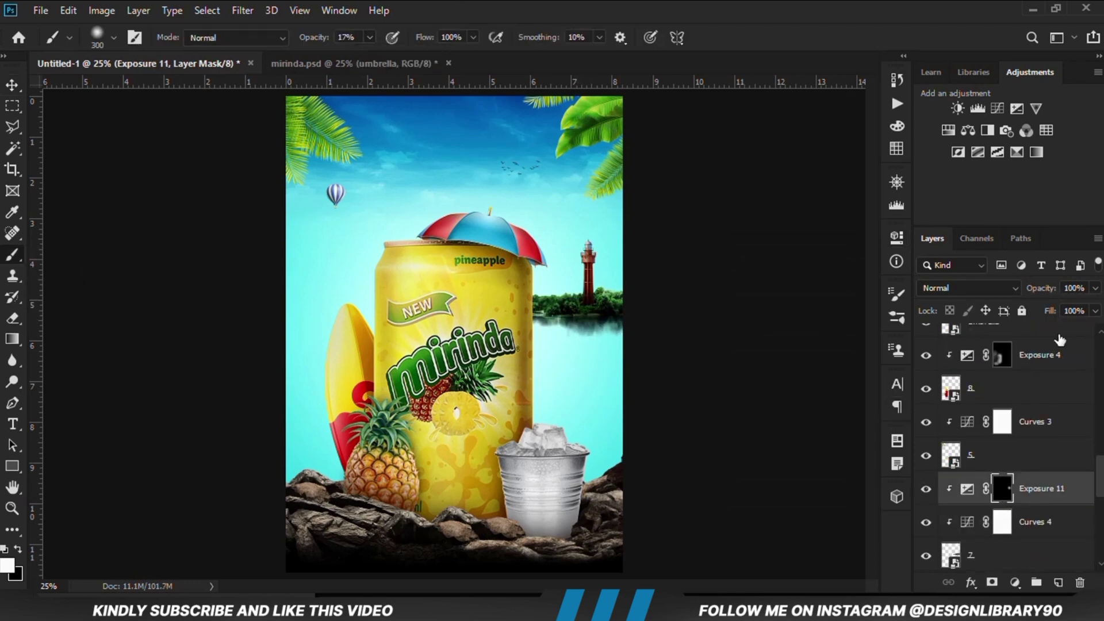
# Lower the Exposure 11 layer's opacity to 60% and touch up its mask beside the lighthouse with the brush at 4% opacity
pyautogui.click(1094, 288)
pyautogui.click(1065, 306)
pyautogui.click(370, 37)
pyautogui.moveTo(365, 56); pyautogui.dragTo(354, 56)
pyautogui.moveTo(576, 308)
pyautogui.mouseDown()
pyautogui.moveTo(596, 324)
pyautogui.moveTo(577, 314)
pyautogui.mouseUp()
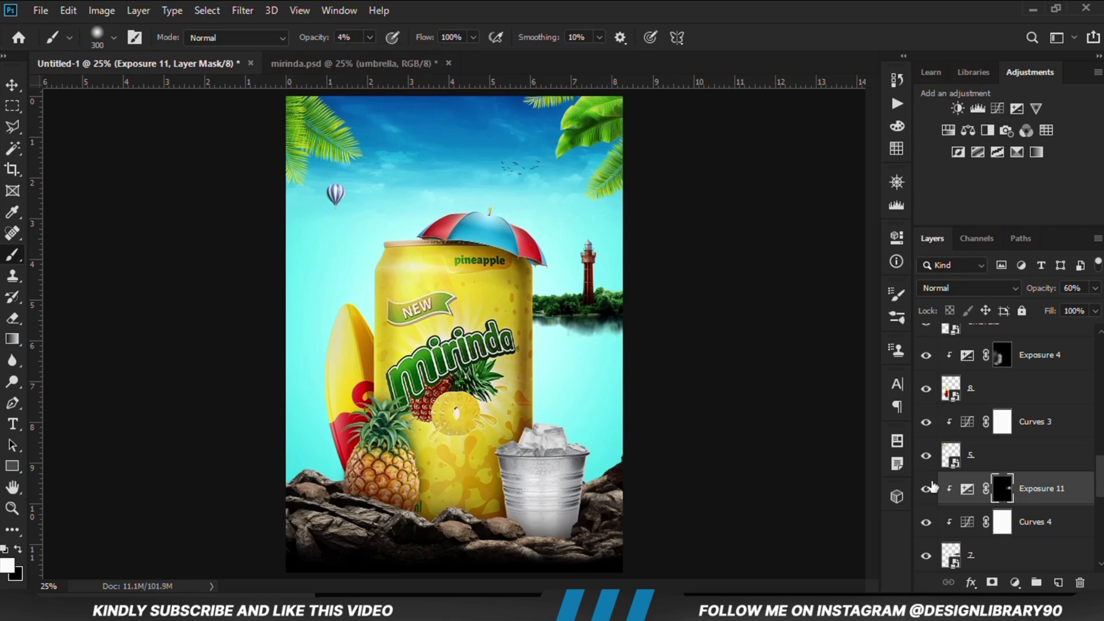
# Add a darkening Exposure adjustment clipped to the Mirinda can layer and invert its mask to black
pyautogui.click(12, 85)
pyautogui.click(162, 271)
pyautogui.click(463, 443)
pyautogui.click(1014, 582)
pyautogui.click(992, 392)
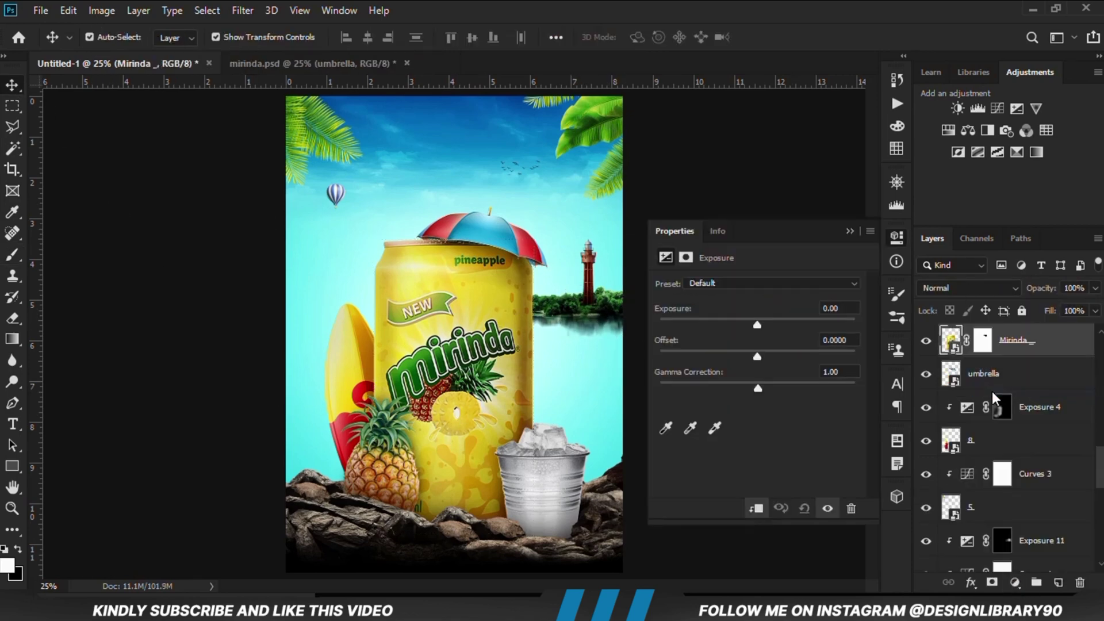
pyautogui.click(757, 507)
pyautogui.moveTo(757, 324); pyautogui.dragTo(706, 324)
pyautogui.click(849, 231)
pyautogui.hotkey('ctrl', 'i')
# Shade the can on the Exposure 12 mask with a 700 px white brush at 13% opacity and compare before and after
pyautogui.press('b')
pyautogui.press('1')
pyautogui.press('3')
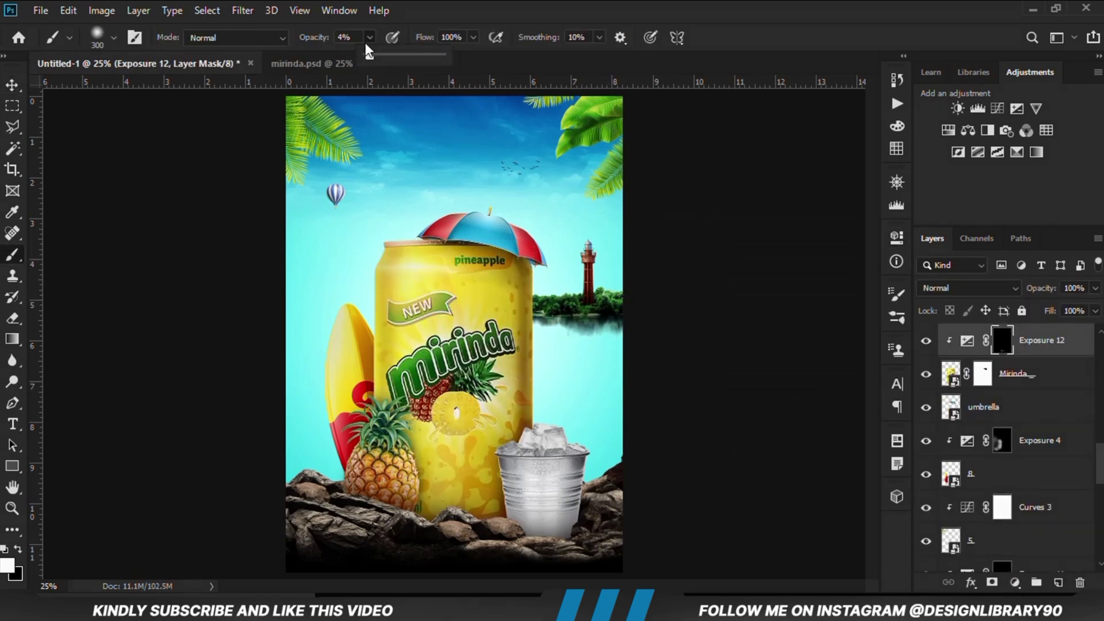
pyautogui.press(']')
pyautogui.press(']')
pyautogui.press(']')
pyautogui.press(']')
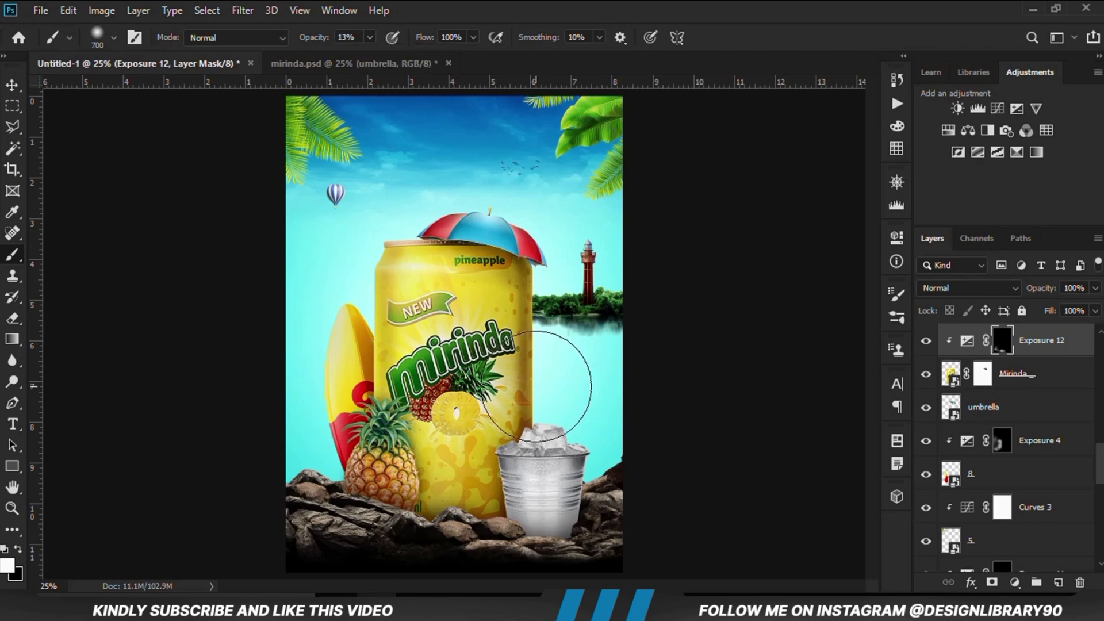
pyautogui.click(537, 387)
pyautogui.click(579, 251)
pyautogui.click(925, 340)
pyautogui.click(925, 340)
# Add a darkening Exposure adjustment clipped to the rocks copy layer and invert its mask to black
pyautogui.click(7, 86)
pyautogui.click(483, 537)
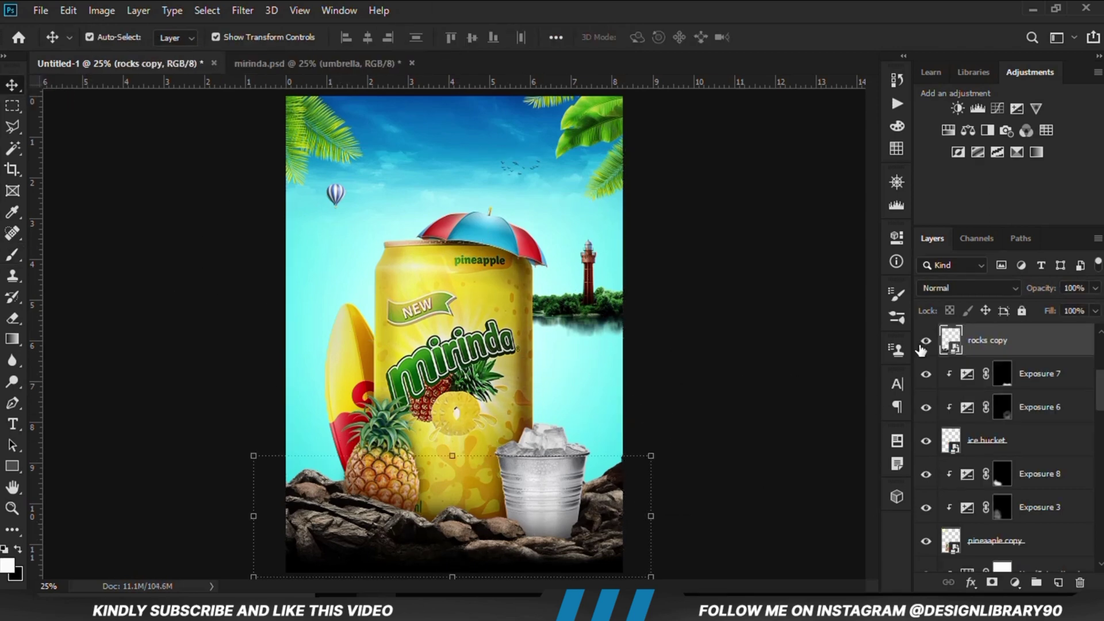
pyautogui.click(1014, 582)
pyautogui.click(1007, 389)
pyautogui.click(755, 509)
pyautogui.moveTo(756, 324); pyautogui.dragTo(717, 325)
pyautogui.click(849, 230)
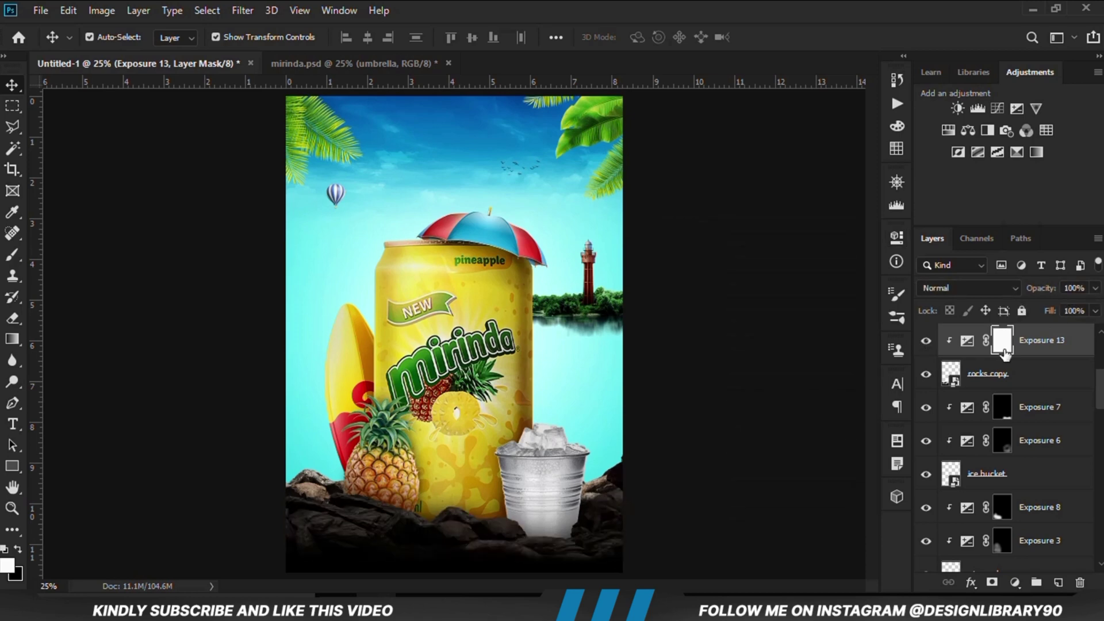
pyautogui.hotkey('ctrl', 'i')
# Paint shading across the foreground rocks on the Exposure 13 mask with the 700 px brush at 13% opacity, then deselect the layer
pyautogui.rightClick(10, 259)
pyautogui.click(65, 254)
pyautogui.scroll(-3, 559, 507)
pyautogui.moveTo(560, 508); pyautogui.dragTo(486, 522)
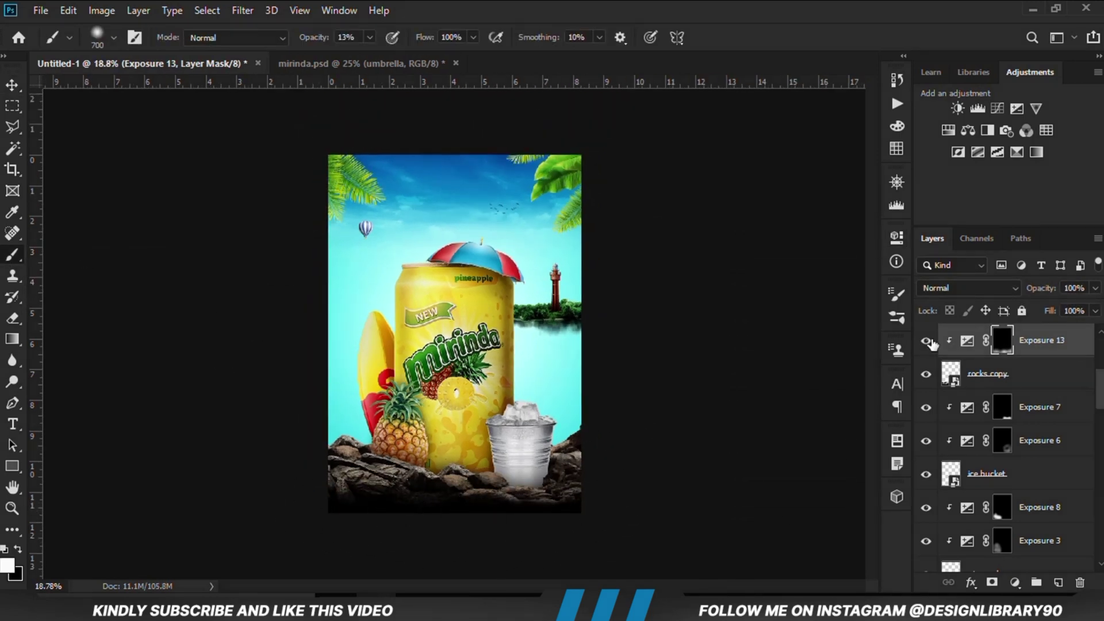
pyautogui.hotkey('ctrl', '+')
pyautogui.press('v')
pyautogui.click(173, 266)
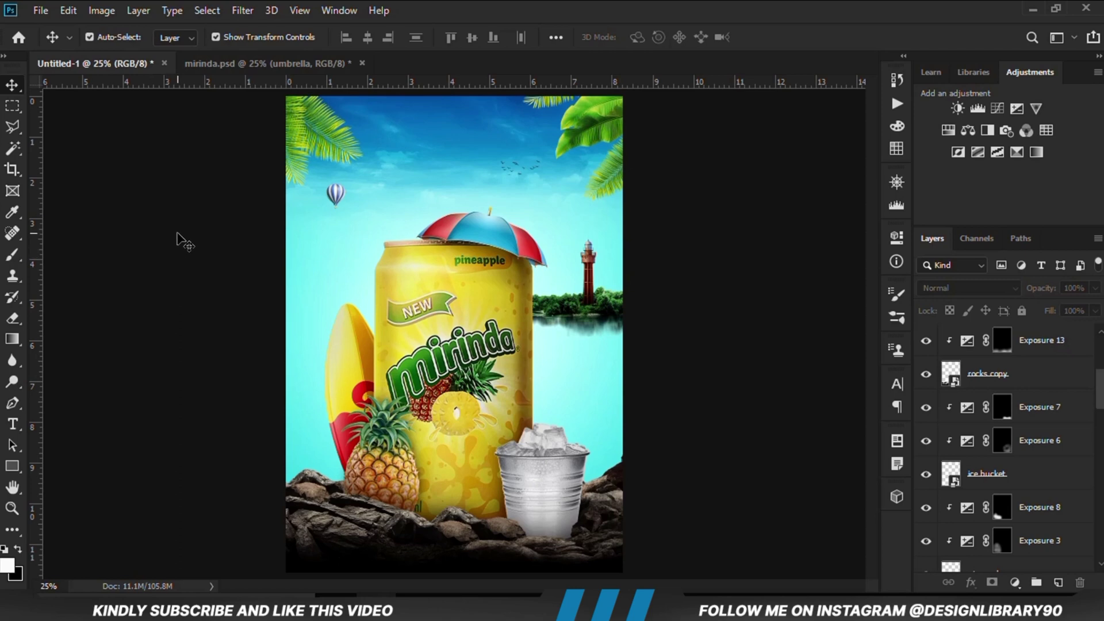
# Show the dark dust-and-light texture layer at the top of mirinda.psd and bring it into the poster document
pyautogui.click(236, 63)
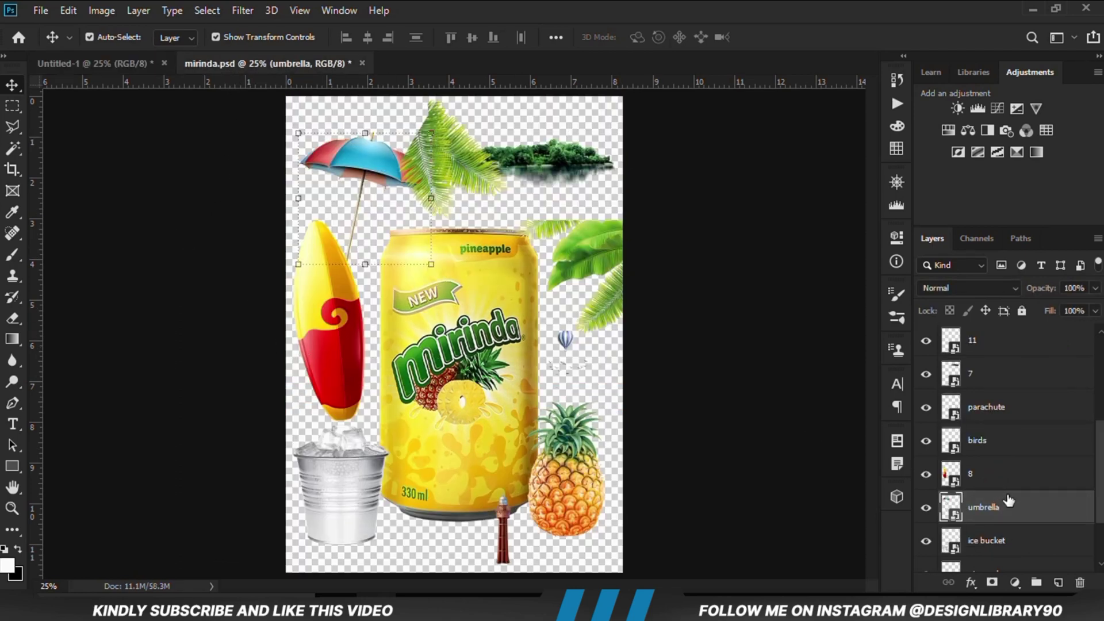
pyautogui.scroll(3, 1012, 504)
pyautogui.click(983, 352)
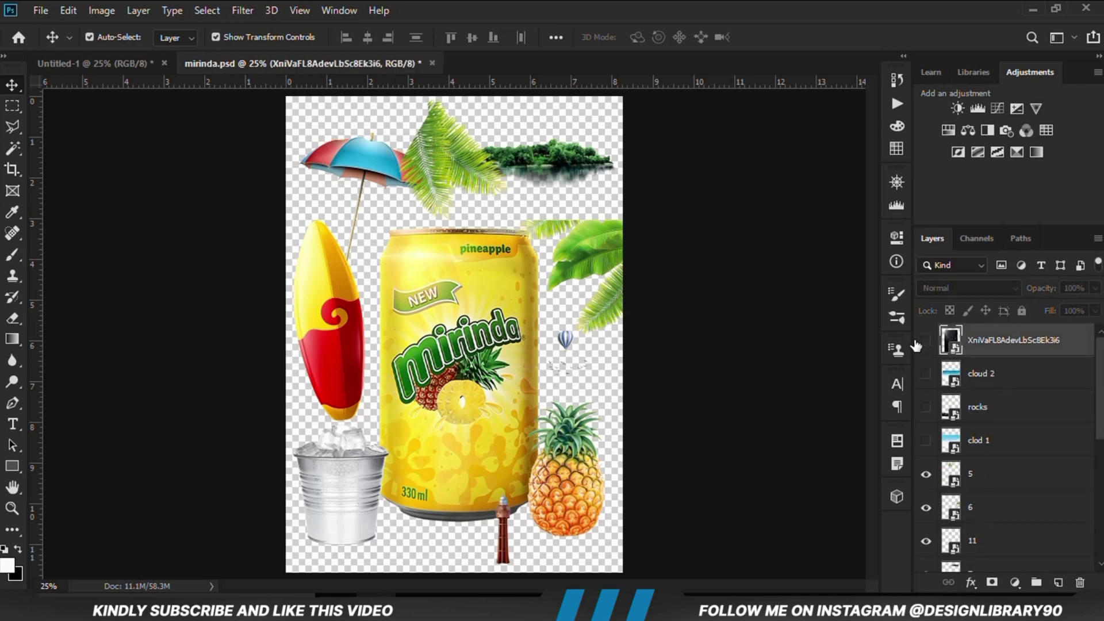
pyautogui.click(926, 339)
pyautogui.moveTo(443, 270); pyautogui.dragTo(419, 325)
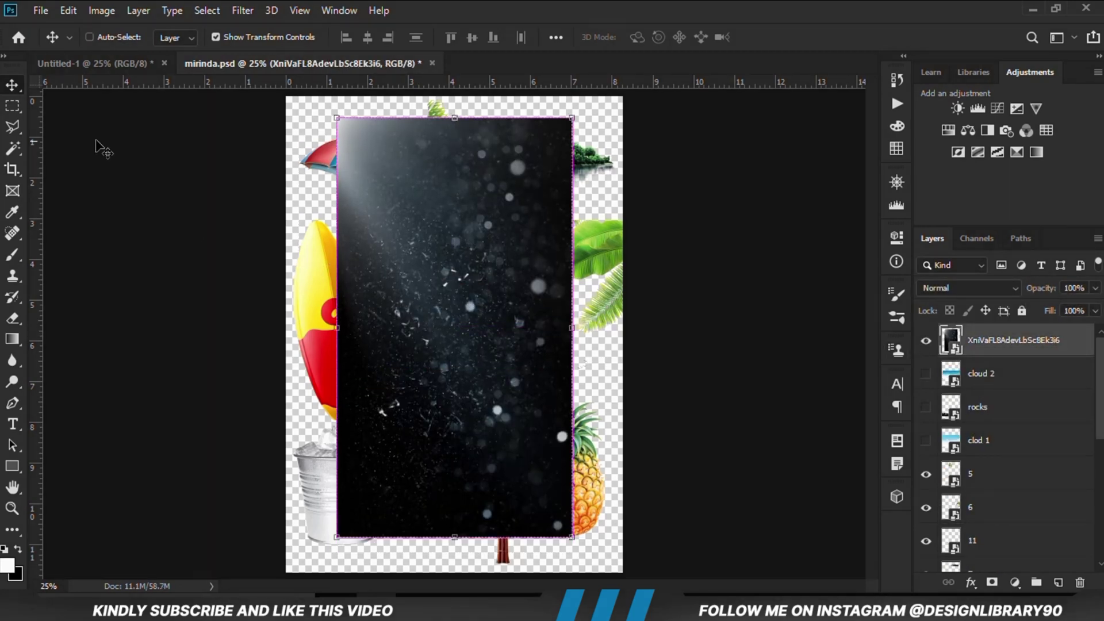
pyautogui.click(95, 63)
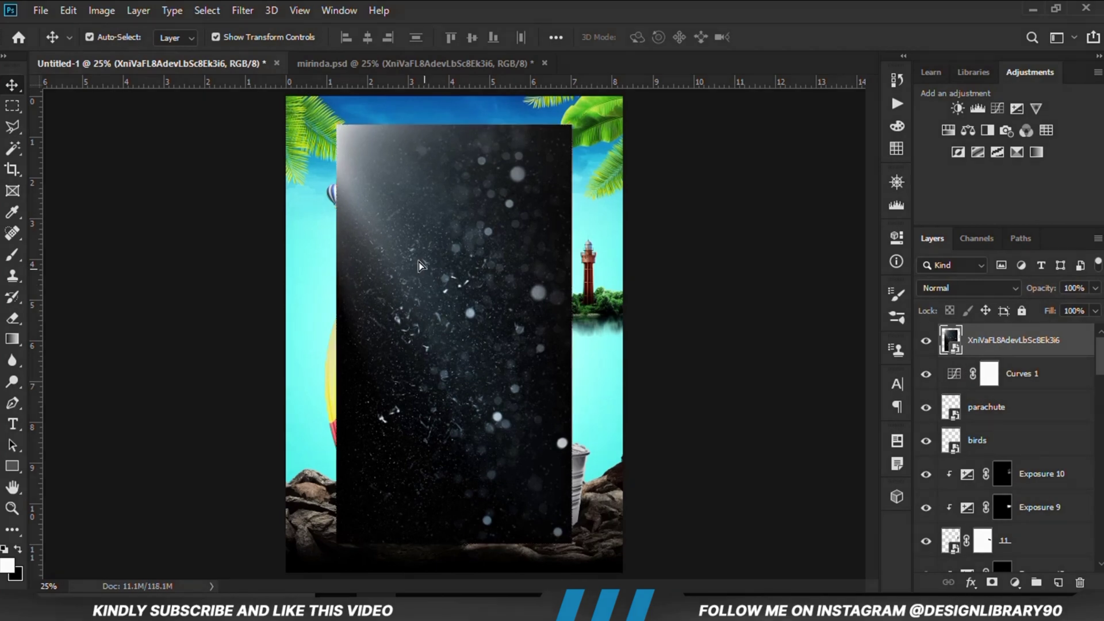
# Position the dust texture and scale it proportionally to about 145.57% so it covers the whole poster
pyautogui.moveTo(424, 273); pyautogui.dragTo(411, 248)
pyautogui.scroll(-3, 410, 248)
pyautogui.hotkey('ctrl', 't')
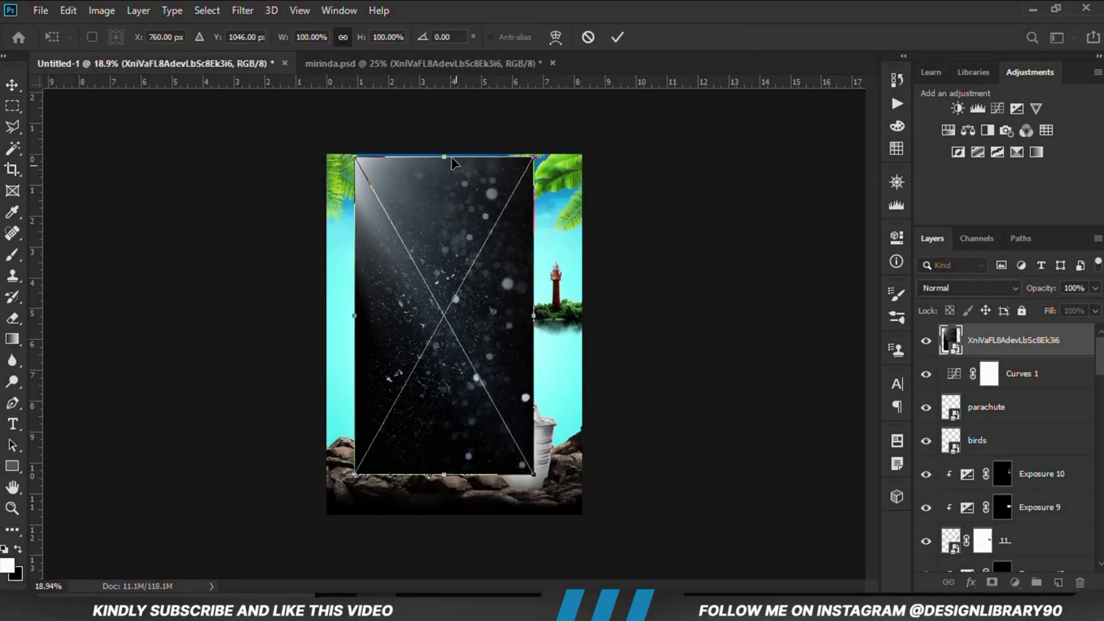
pyautogui.moveTo(444, 156); pyautogui.dragTo(439, 116)
pyautogui.moveTo(540, 308); pyautogui.dragTo(483, 373)
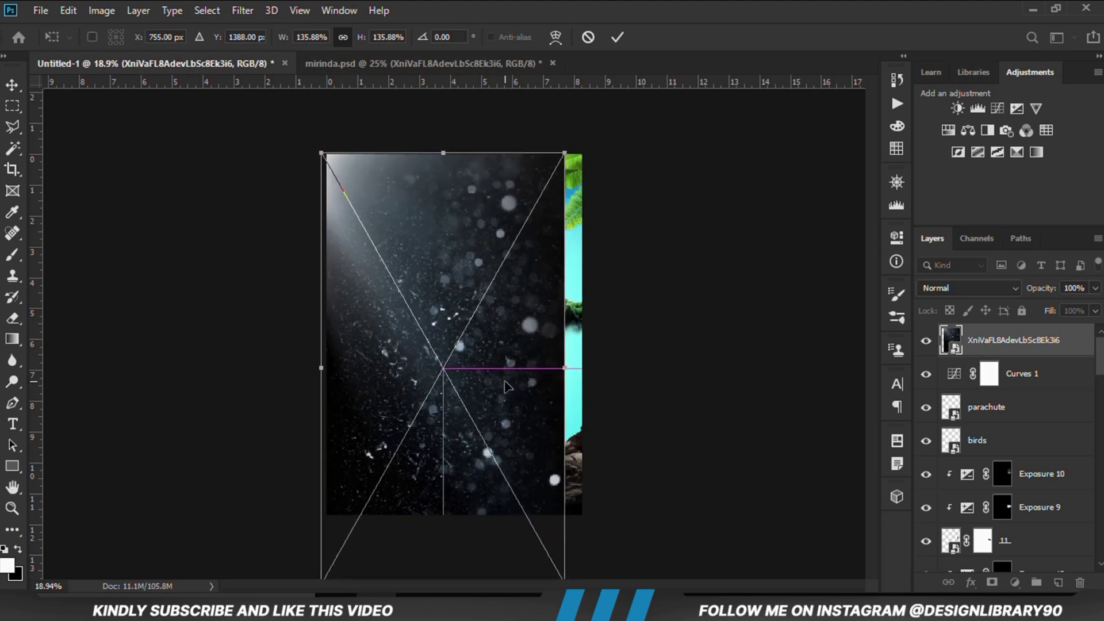
pyautogui.moveTo(569, 367); pyautogui.dragTo(584, 355)
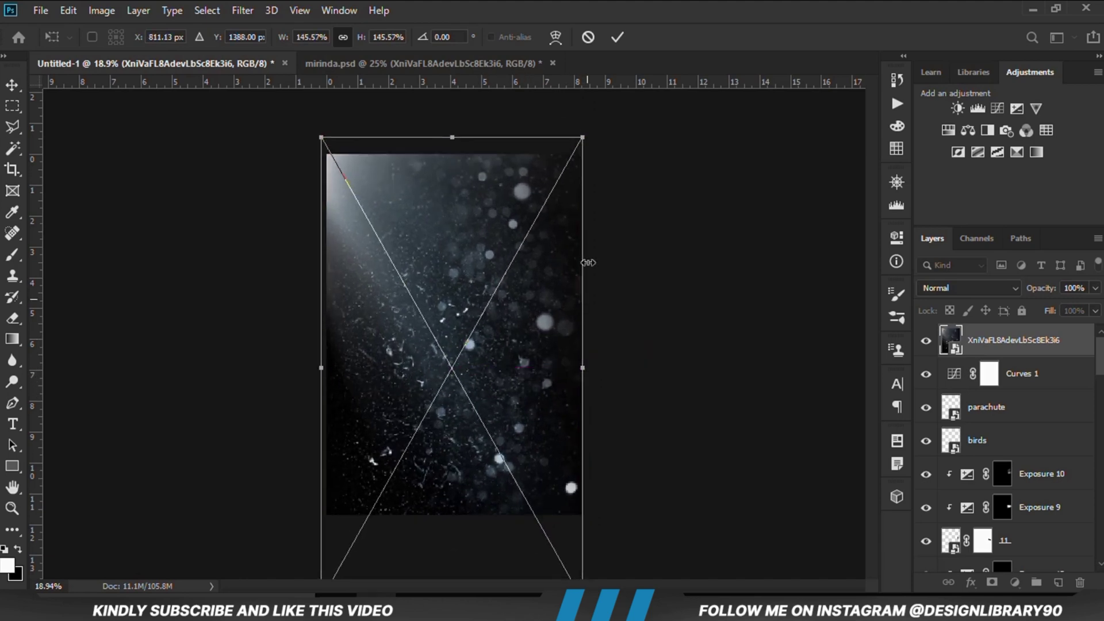
pyautogui.click(617, 37)
# Set the dust texture layer's blend mode to Screen and compare the poster with and without it
pyautogui.click(927, 341)
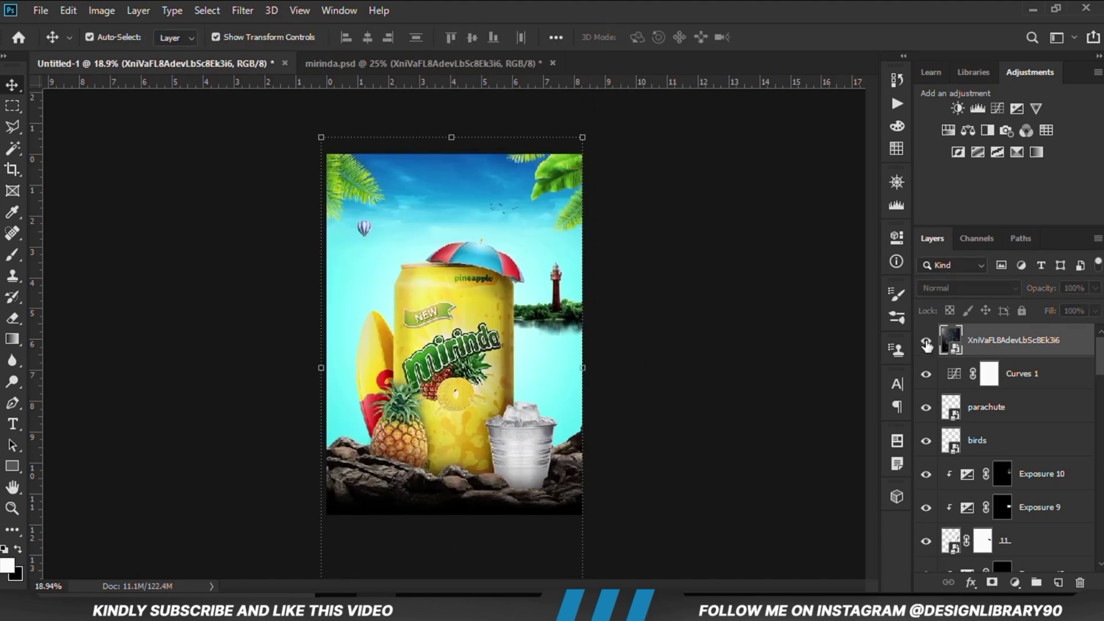
pyautogui.click(926, 341)
pyautogui.click(961, 289)
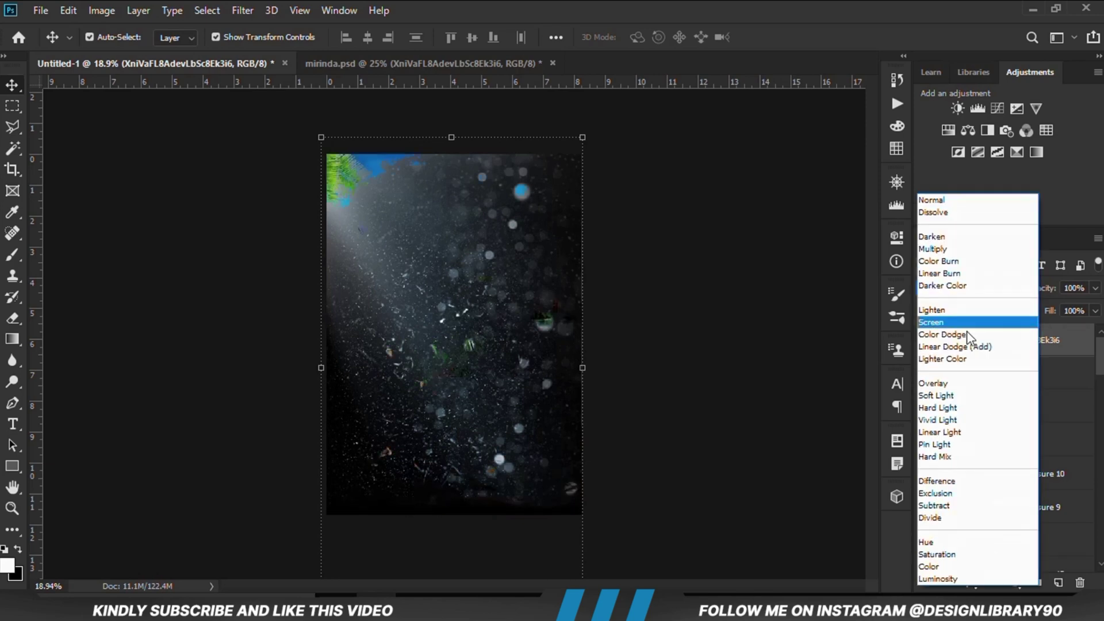
pyautogui.click(957, 323)
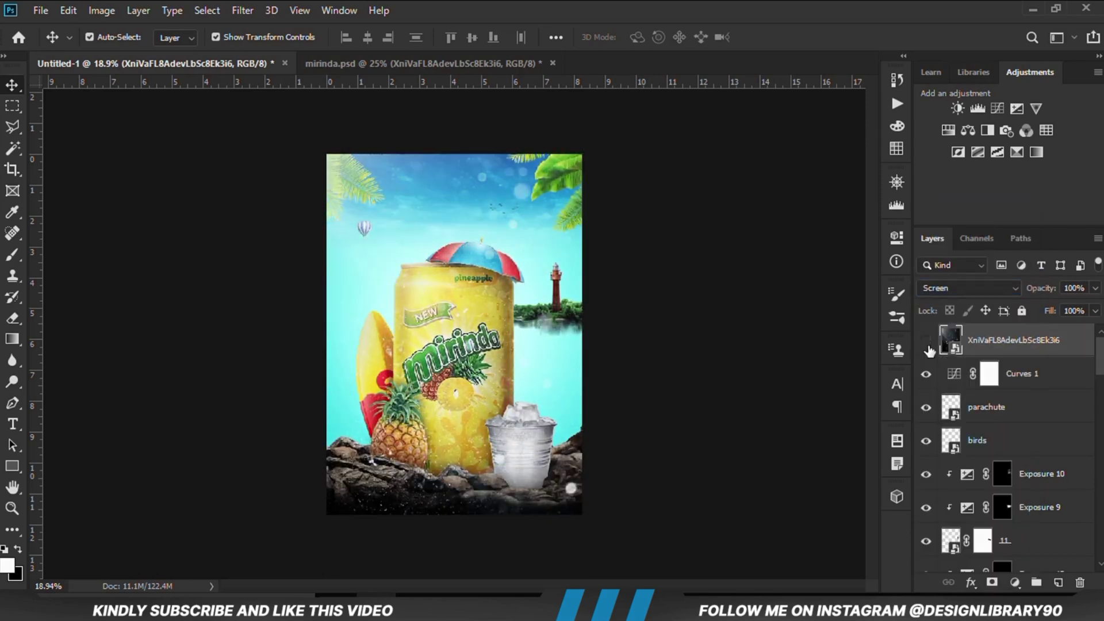
pyautogui.click(926, 341)
pyautogui.click(926, 342)
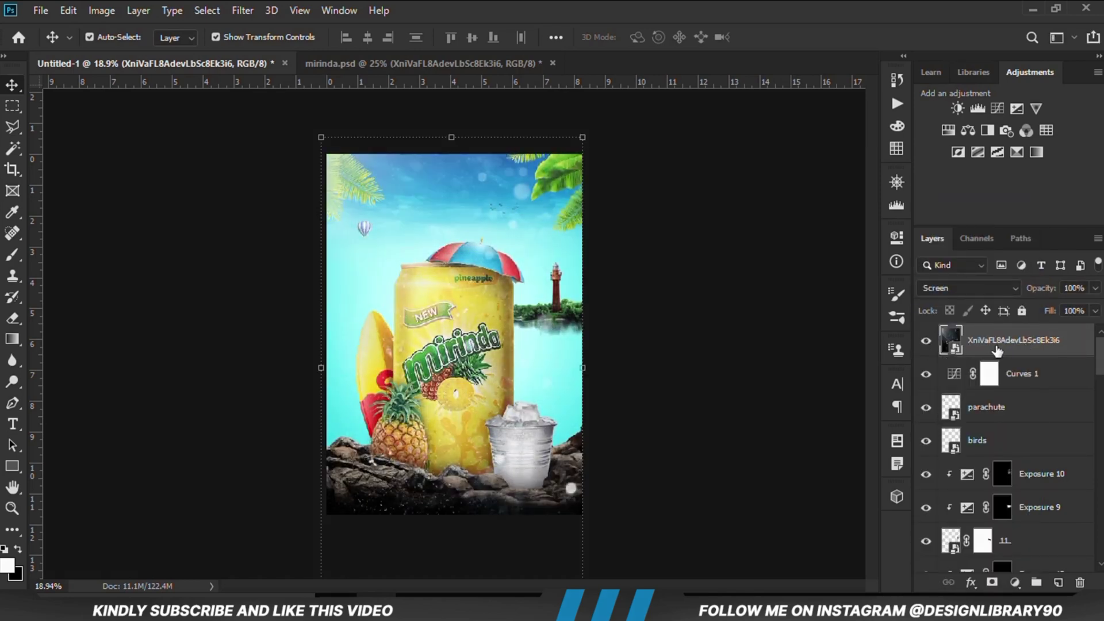
# Add a layer mask to the dust texture and clip a Levels adjustment to it with the shadow input level raised
pyautogui.click(992, 582)
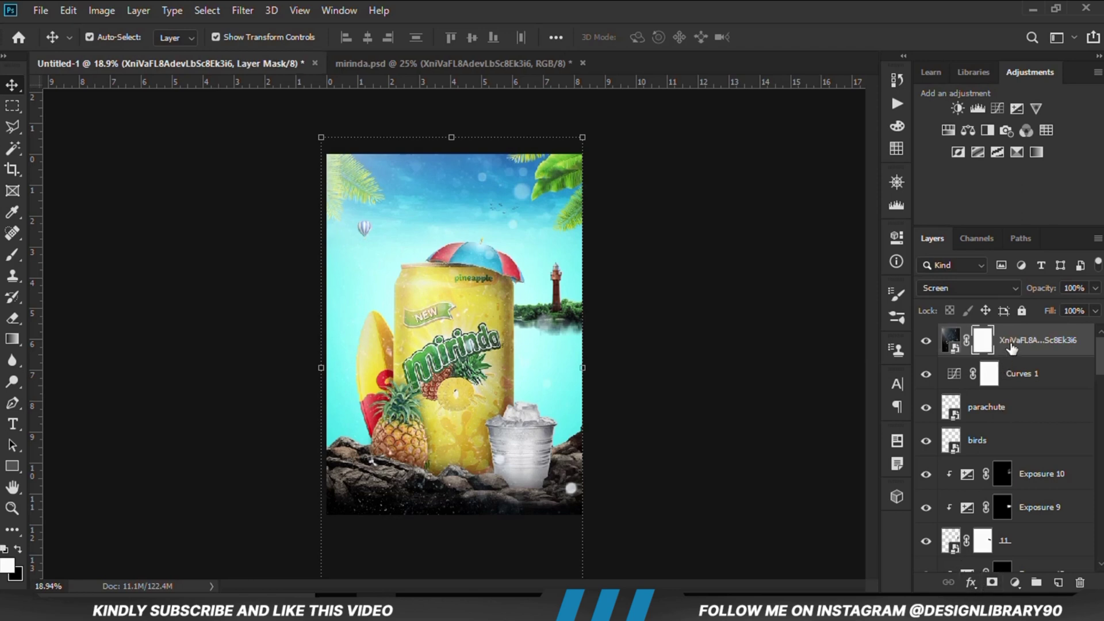
pyautogui.click(1010, 344)
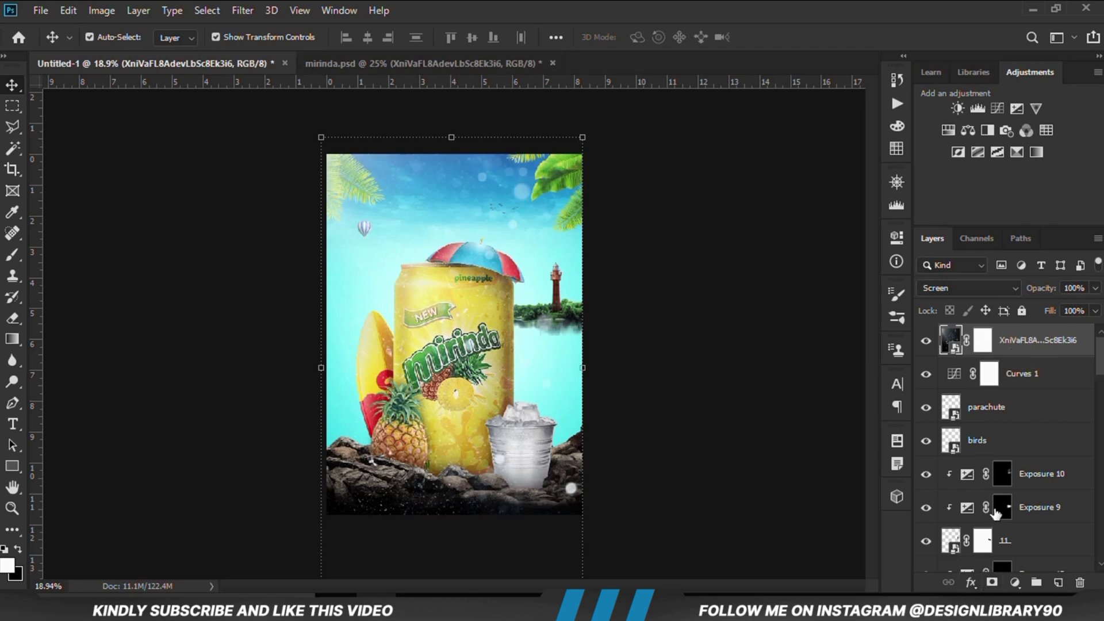
pyautogui.click(1014, 582)
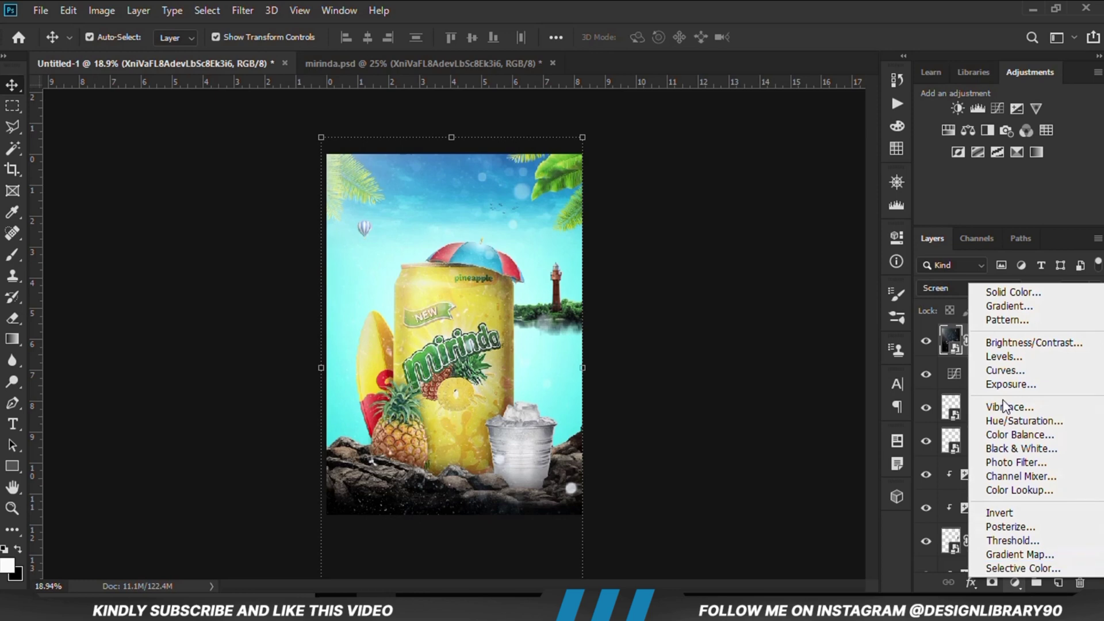
pyautogui.click(1019, 363)
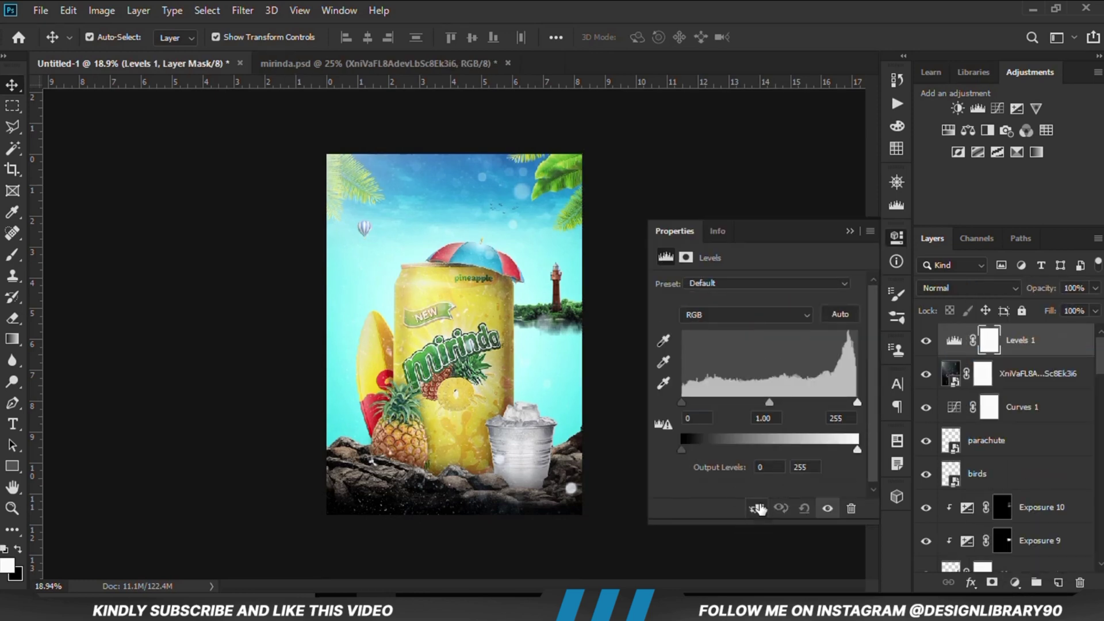
pyautogui.click(756, 509)
pyautogui.moveTo(682, 401); pyautogui.dragTo(722, 402)
pyautogui.click(896, 347)
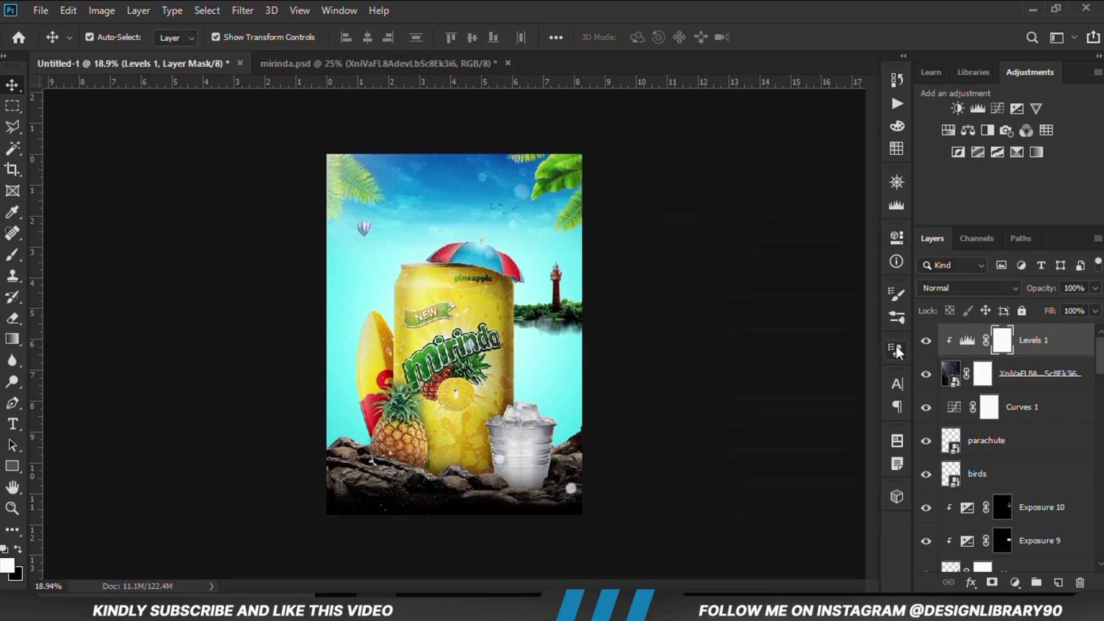
# Select the dust texture layer's mask and invert it to black
pyautogui.click(1022, 380)
pyautogui.click(982, 376)
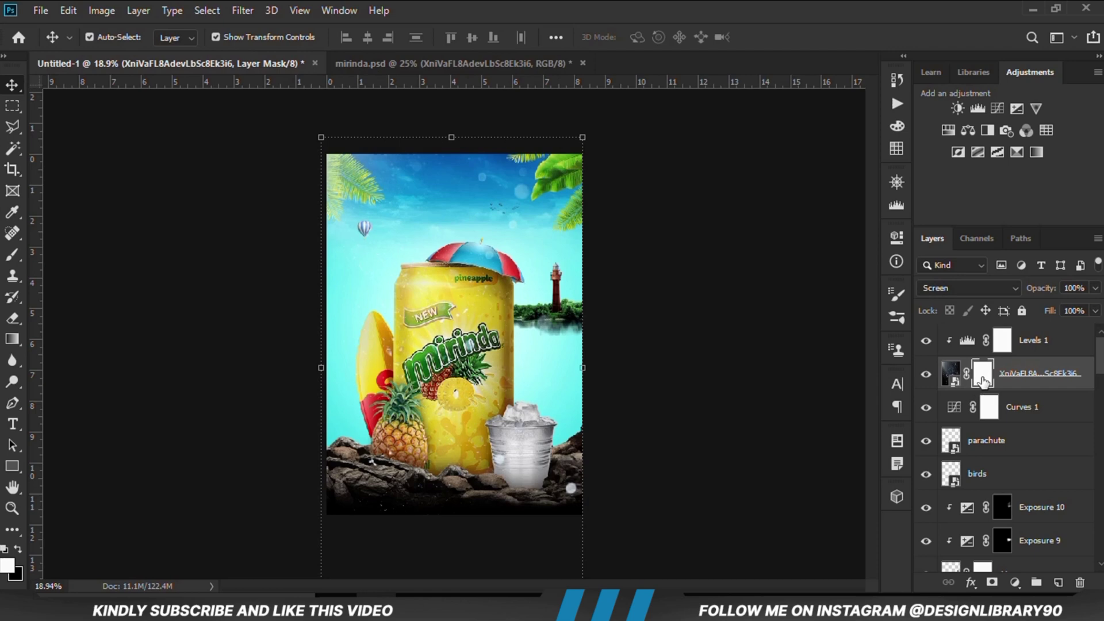
pyautogui.hotkey('ctrl', 'i')
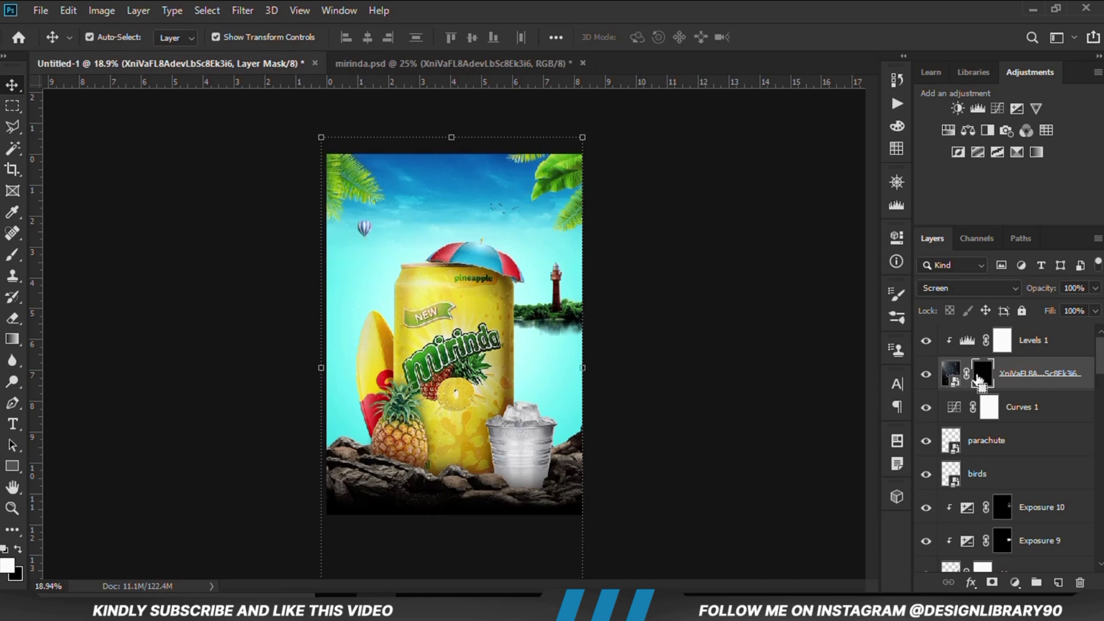
# Paint white on the dust texture's mask around the sky with a 900 px brush at 17% opacity, and compare with the layer hidden
pyautogui.rightClick(13, 254)
pyautogui.click(81, 250)
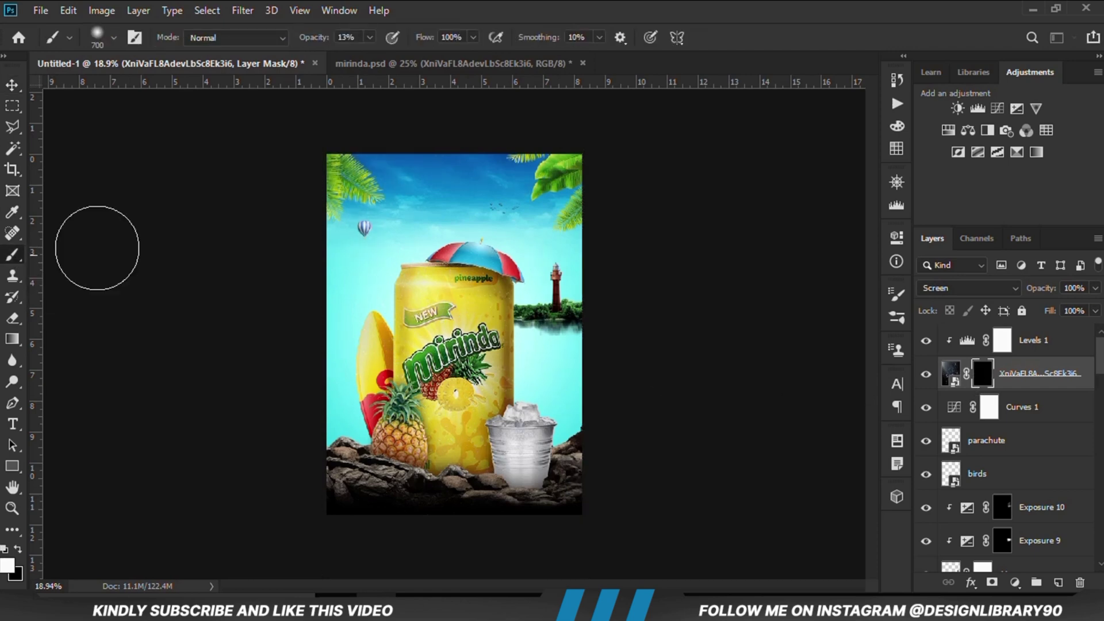
pyautogui.moveTo(368, 37); pyautogui.dragTo(372, 56)
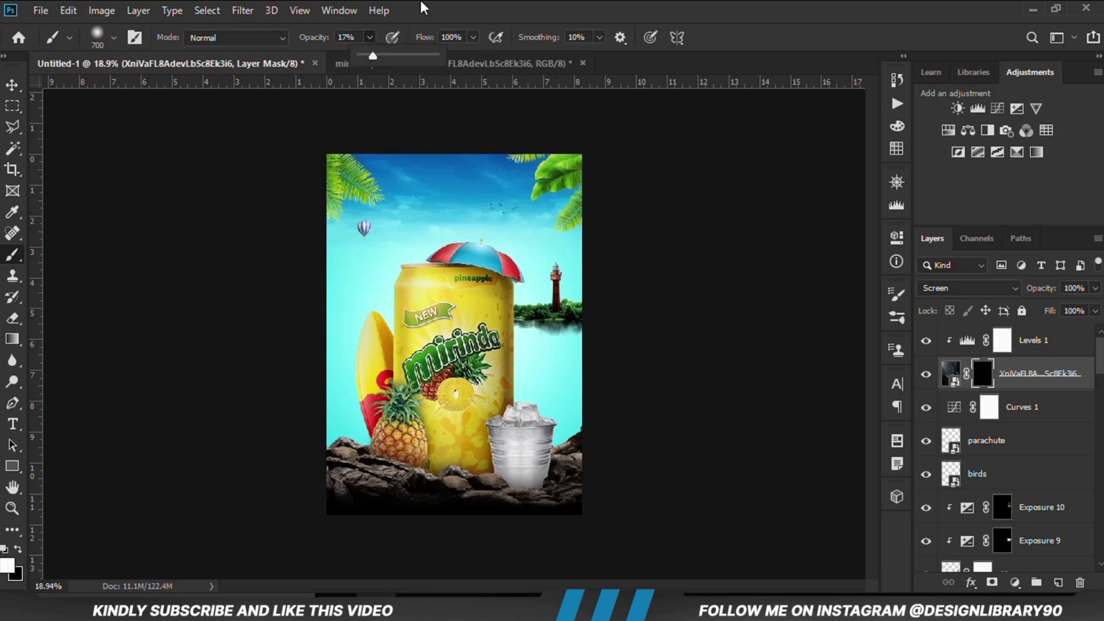
pyautogui.press(']')
pyautogui.press(']')
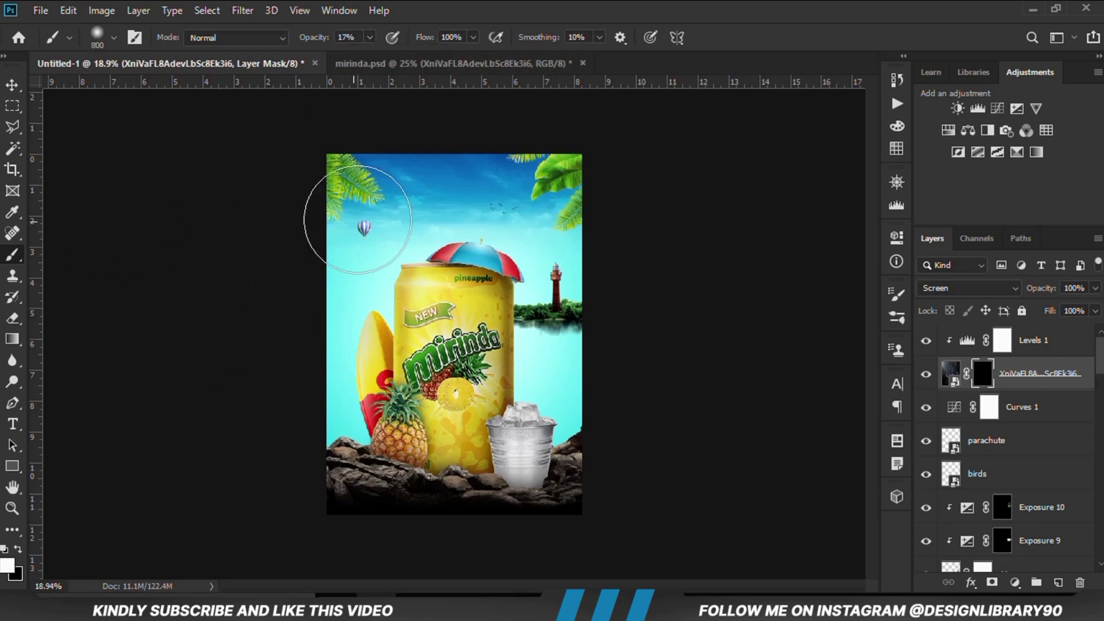
pyautogui.moveTo(319, 242)
pyautogui.mouseDown()
pyautogui.moveTo(370, 486)
pyautogui.moveTo(467, 510)
pyautogui.moveTo(457, 513)
pyautogui.moveTo(411, 499)
pyautogui.moveTo(403, 282)
pyautogui.moveTo(420, 182)
pyautogui.moveTo(358, 231)
pyautogui.moveTo(322, 347)
pyautogui.moveTo(490, 198)
pyautogui.moveTo(526, 247)
pyautogui.mouseUp()
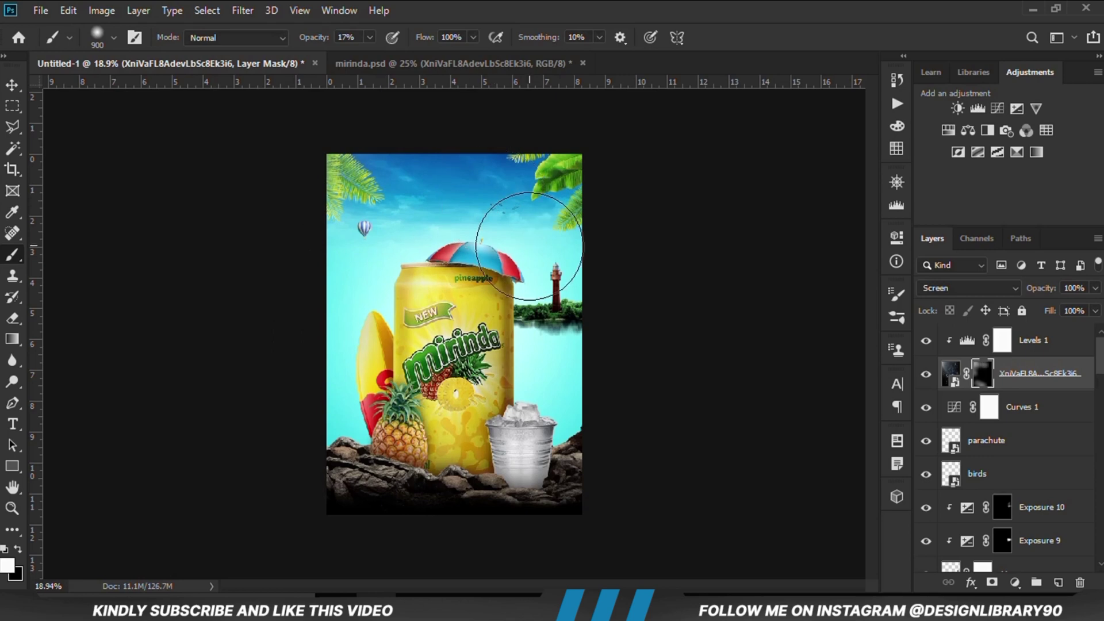
pyautogui.click(926, 374)
pyautogui.click(926, 376)
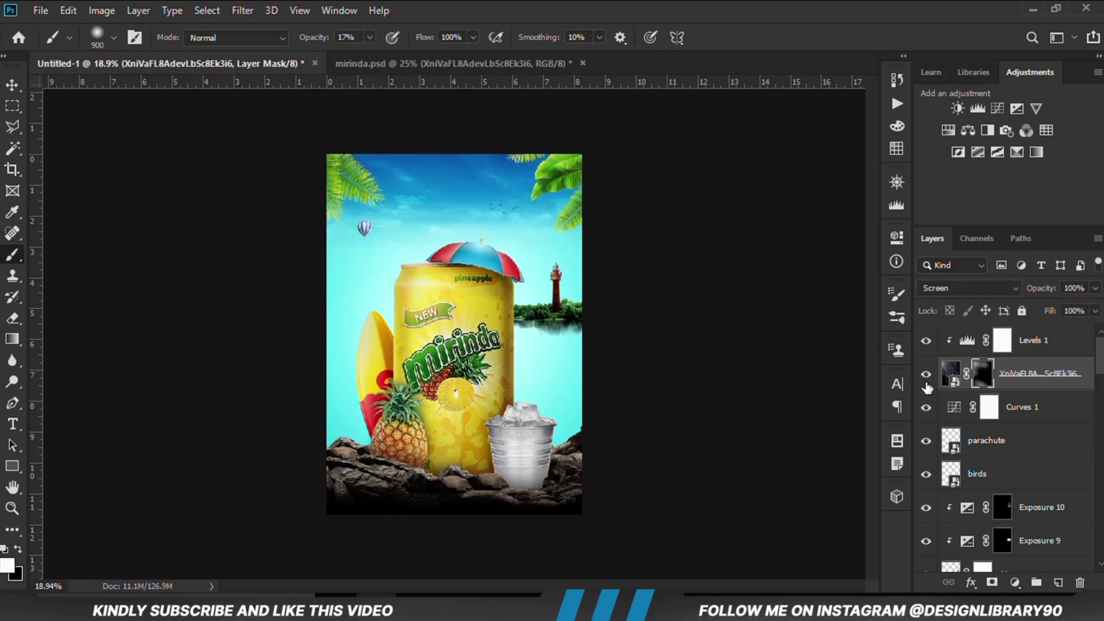
# Reveal more dust on the mask over the can and umbrella, and over the lower poster with the brush enlarged to 1100 px
pyautogui.moveTo(431, 357); pyautogui.dragTo(455, 247)
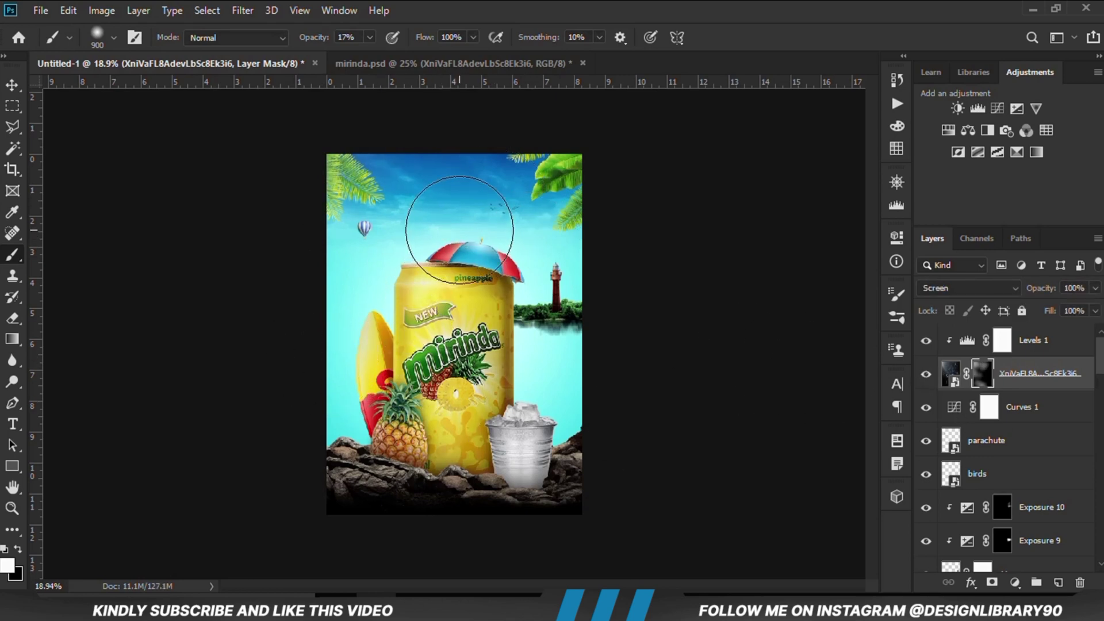
pyautogui.press(']')
pyautogui.press(']')
pyautogui.moveTo(498, 384)
pyautogui.mouseDown()
pyautogui.moveTo(489, 503)
pyautogui.moveTo(422, 513)
pyautogui.moveTo(373, 480)
pyautogui.mouseUp()
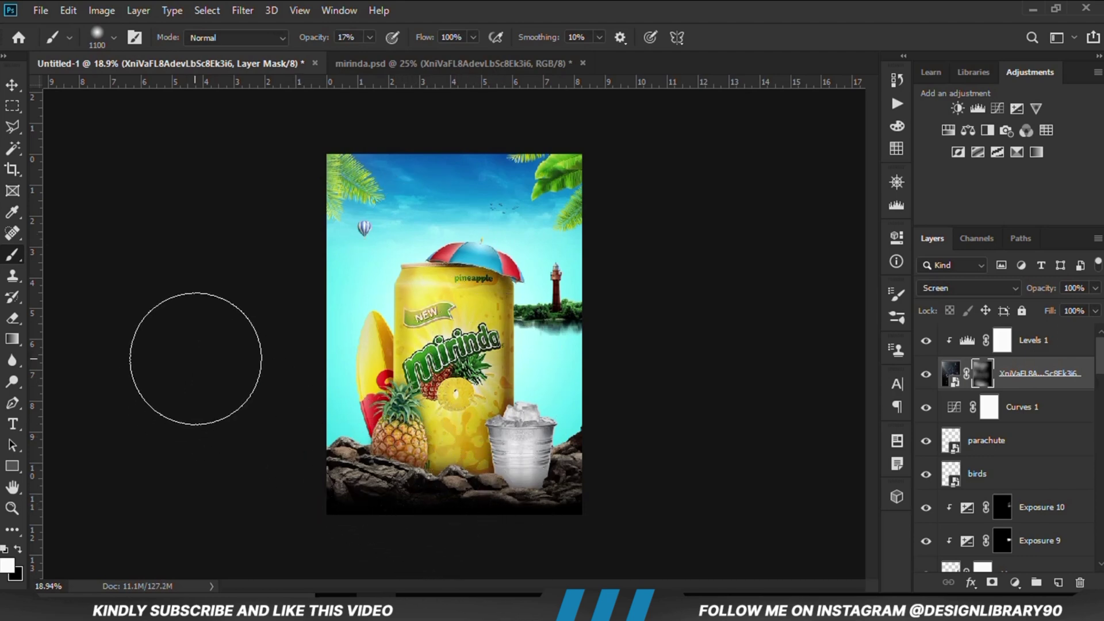
pyautogui.click(13, 86)
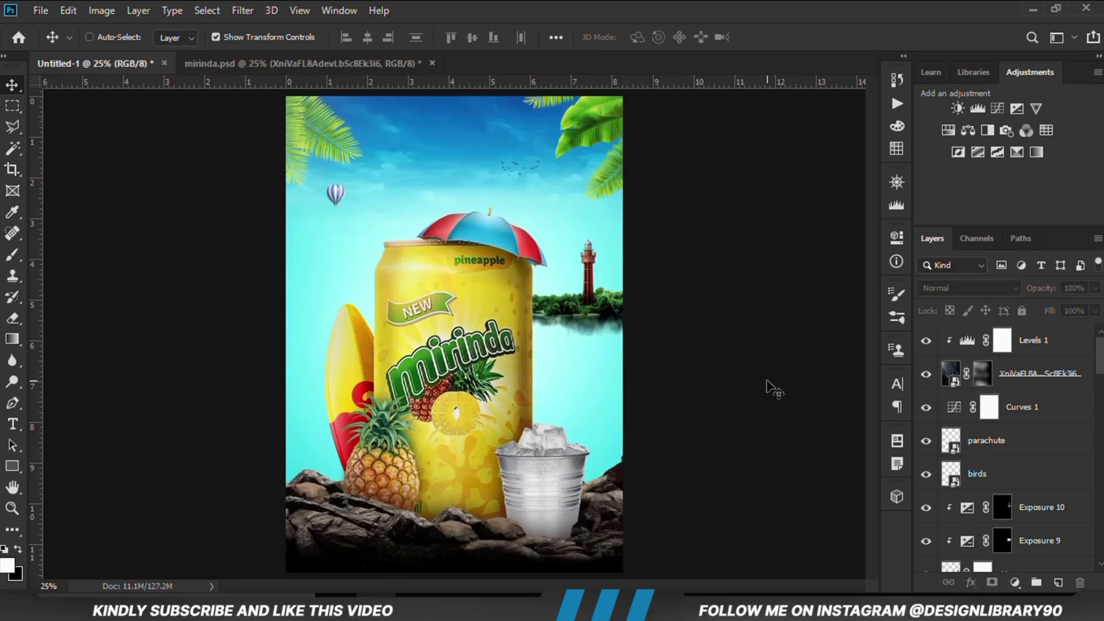
# Stamp all visible layers into a new merged layer on top and convert it to a smart object
pyautogui.hotkey('ctrl', 'shift', 'alt', 'e')
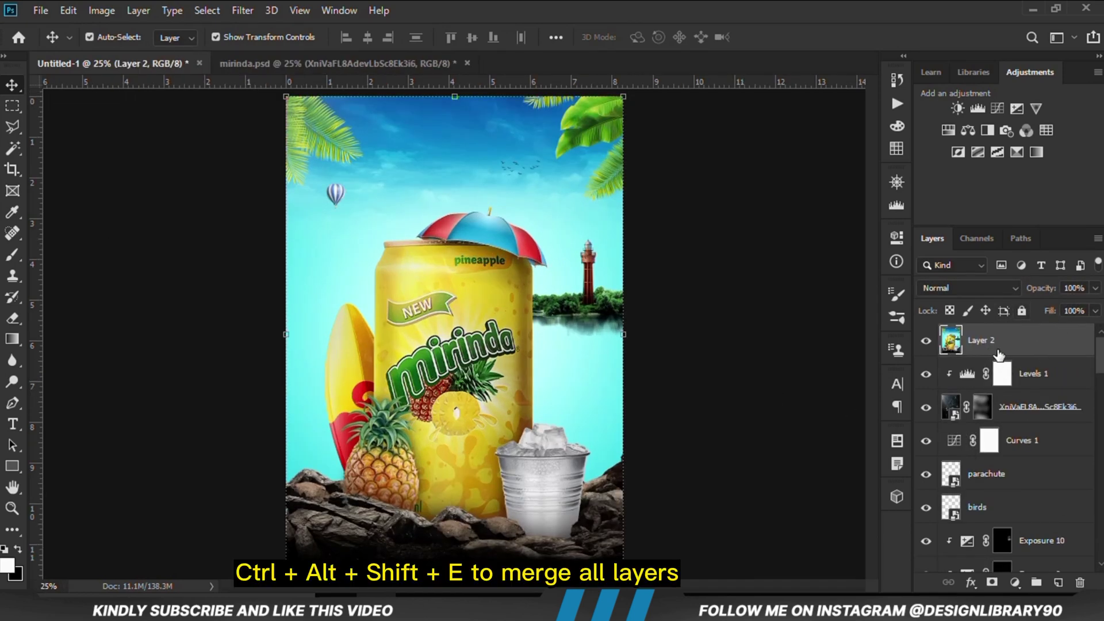
pyautogui.rightClick(999, 355)
pyautogui.click(815, 222)
# Open the Camera Raw Filter and set exposure +0.10, contrast +13, highlights +16, shadows -24, whites +17, blacks -11, texture +10 and clarity +8
pyautogui.click(242, 11)
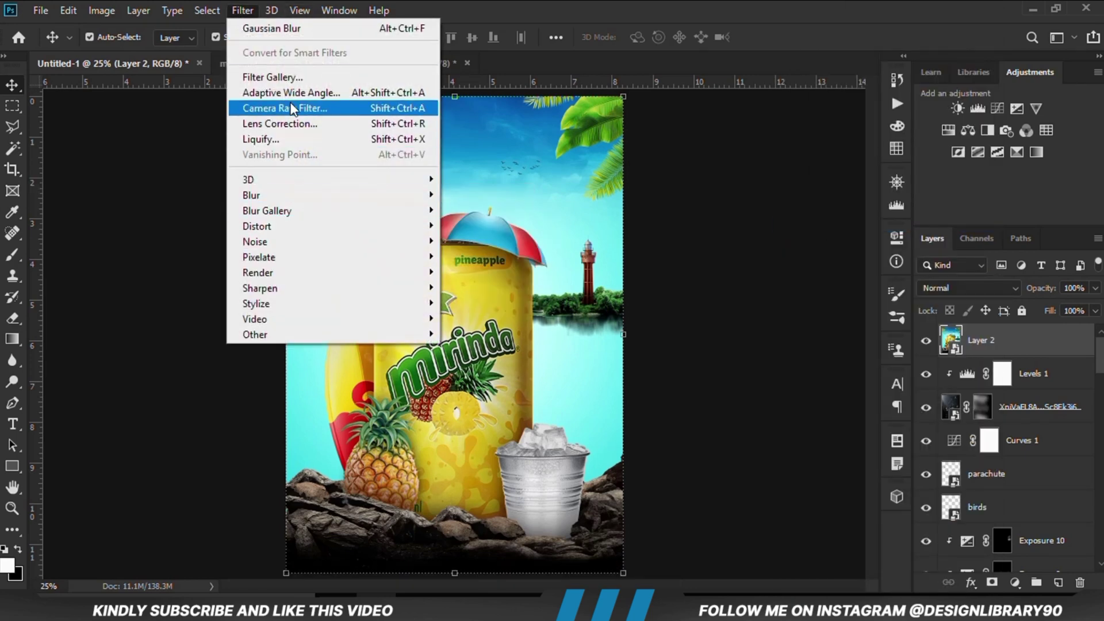
pyautogui.click(292, 106)
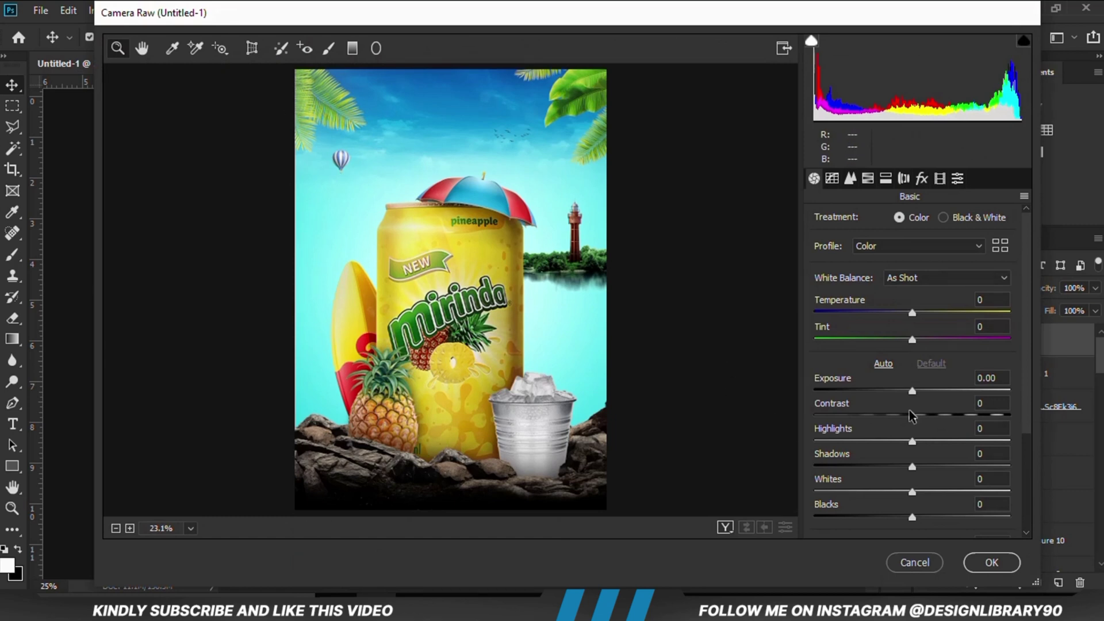
pyautogui.moveTo(915, 393); pyautogui.dragTo(927, 510)
pyautogui.scroll(-2, 1027, 426)
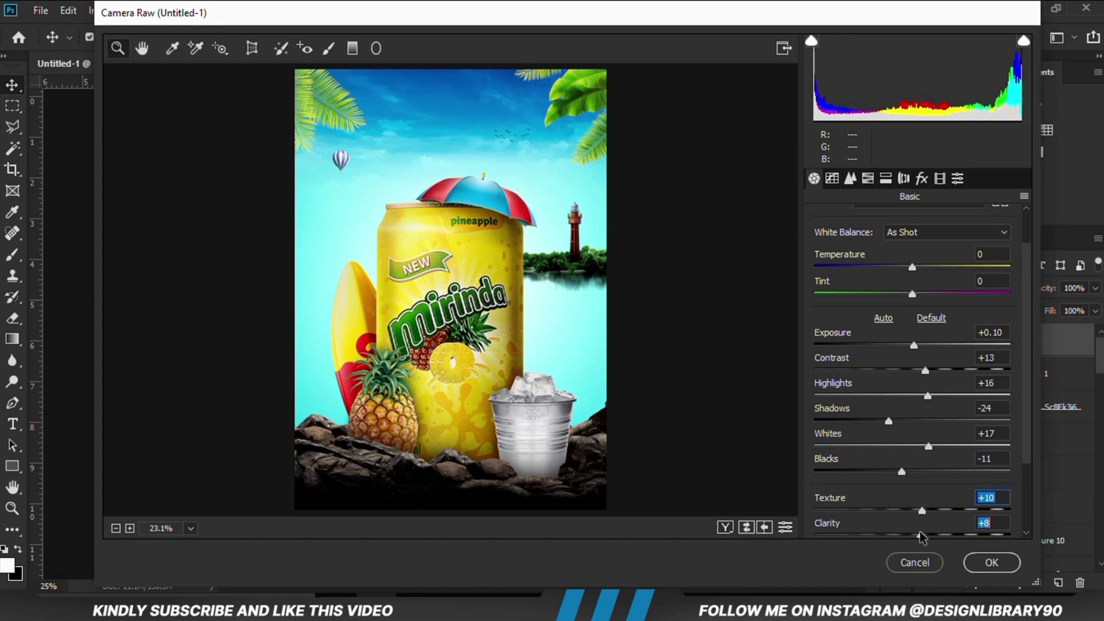
# Soften the grading to clarity +2, blacks -8 and shadows -18, and apply the Camera Raw Filter
pyautogui.moveTo(922, 538); pyautogui.dragTo(915, 537)
pyautogui.moveTo(906, 471); pyautogui.dragTo(908, 474)
pyautogui.moveTo(890, 421); pyautogui.dragTo(898, 421)
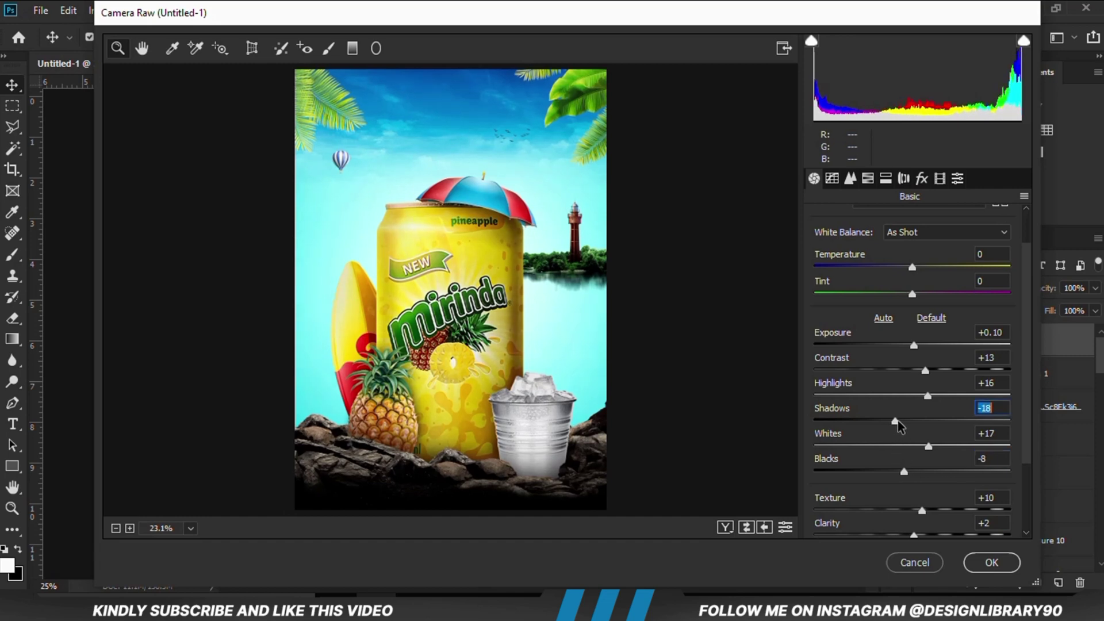
pyautogui.click(991, 562)
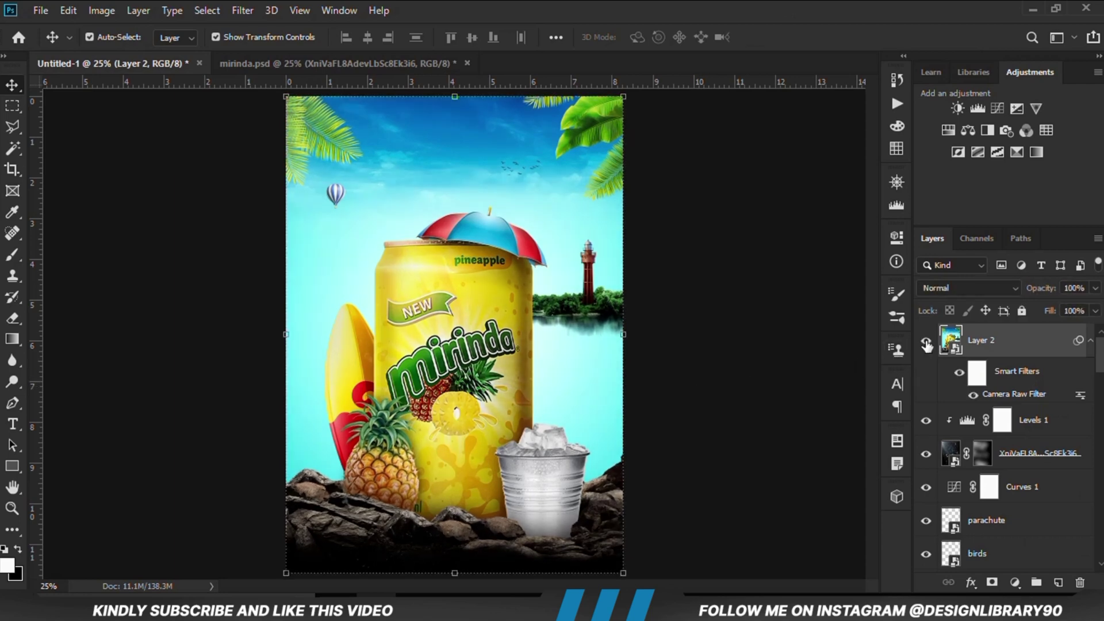
# Compare the poster with and without the graded merged layer, and review the whole composition at different magnifications
pyautogui.click(927, 344)
pyautogui.click(926, 345)
pyautogui.click(773, 391)
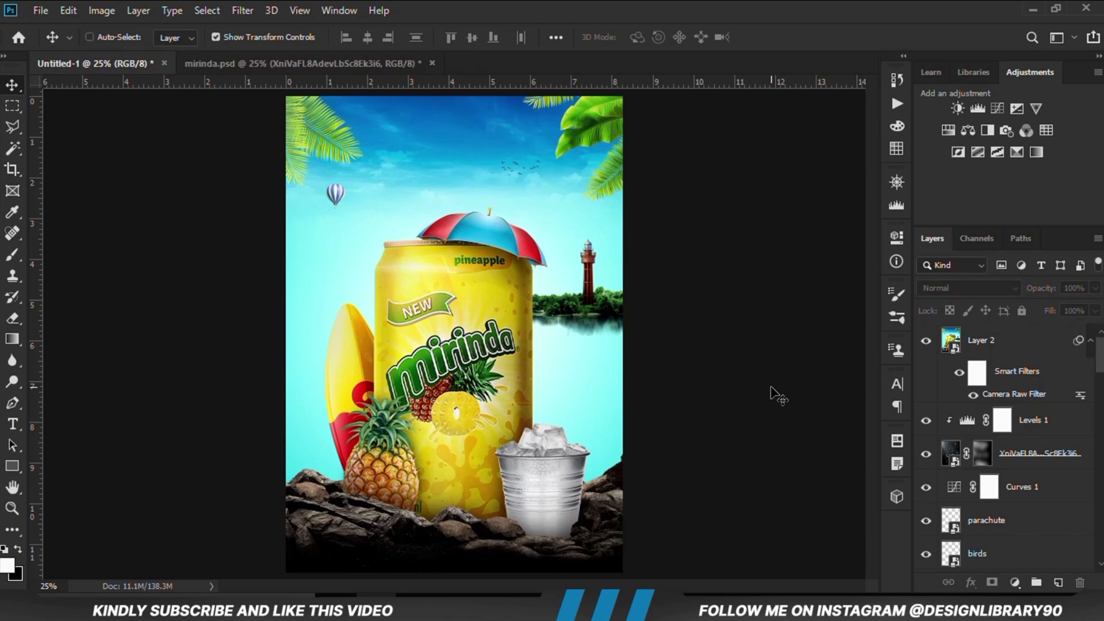
pyautogui.hotkey('ctrl', '-')
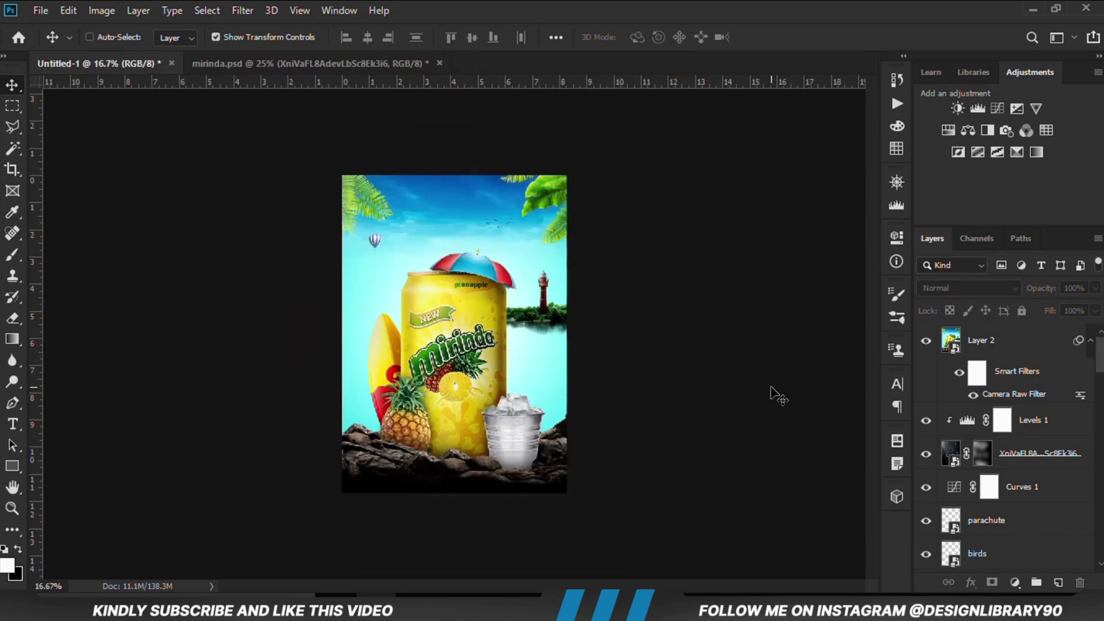
pyautogui.hotkey('ctrl', '-')
pyautogui.hotkey('ctrl', '+')
pyautogui.hotkey('ctrl', '+')
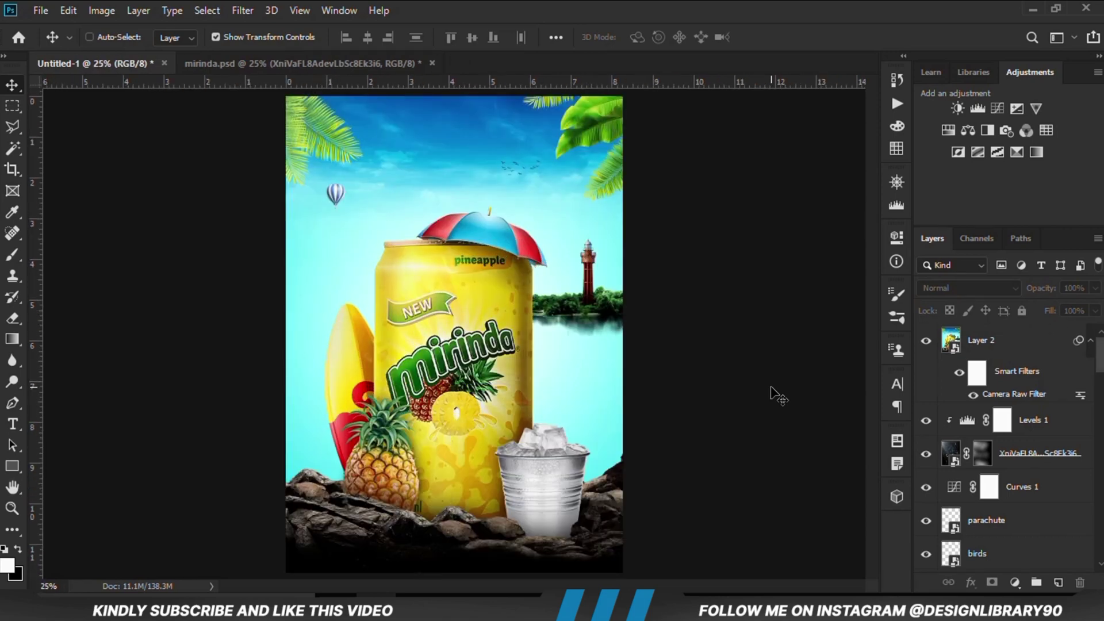
pyautogui.hotkey('ctrl', '0')
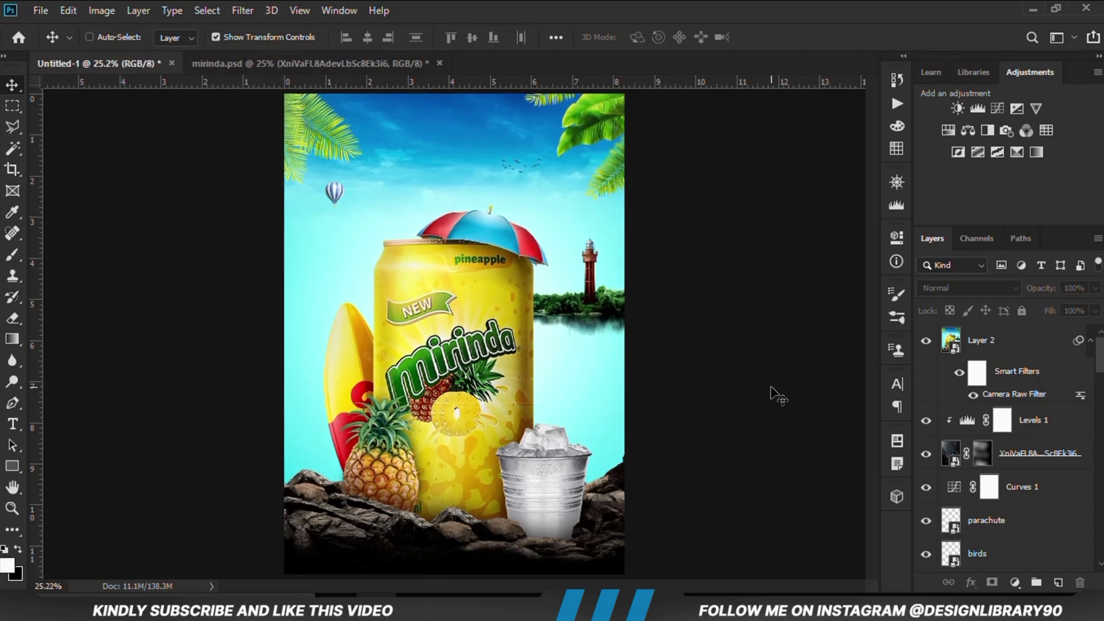